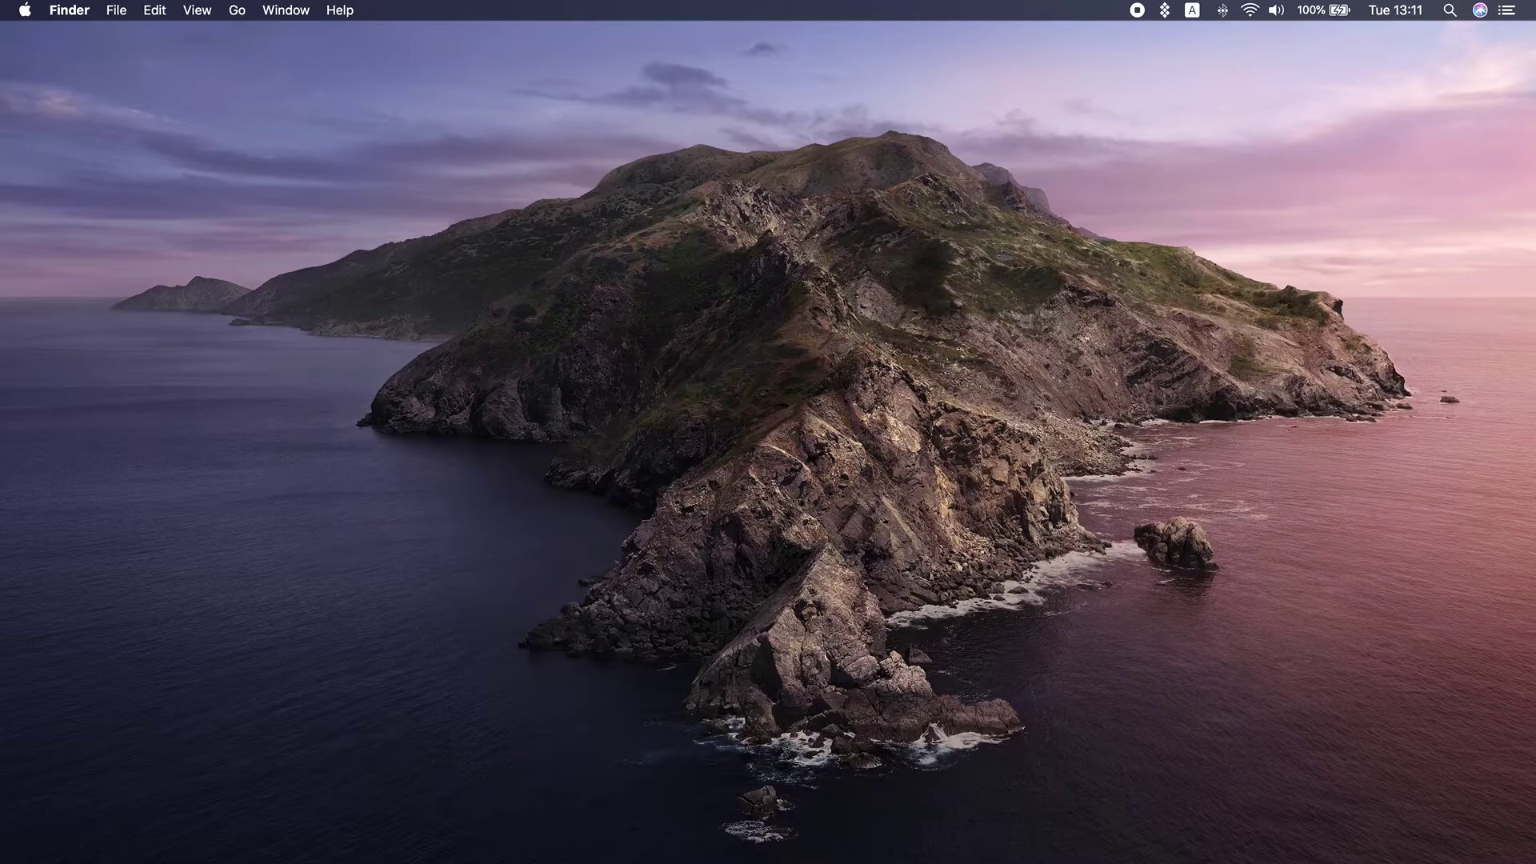
Launch Setapp from Launchpad, search 'folx pro', install Folx and launch it
key("F4")
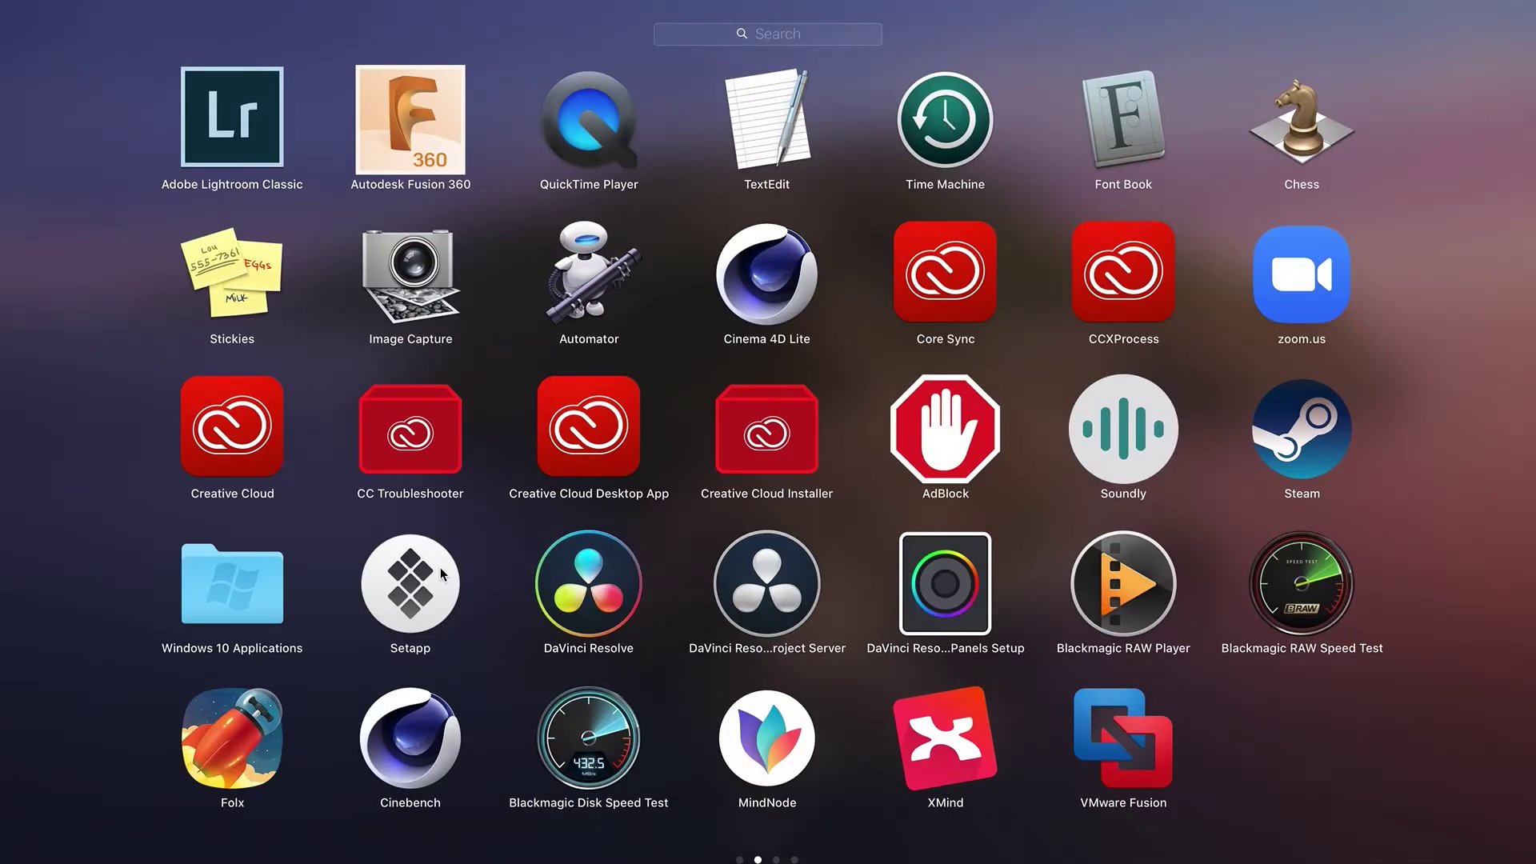
left_click(441, 568)
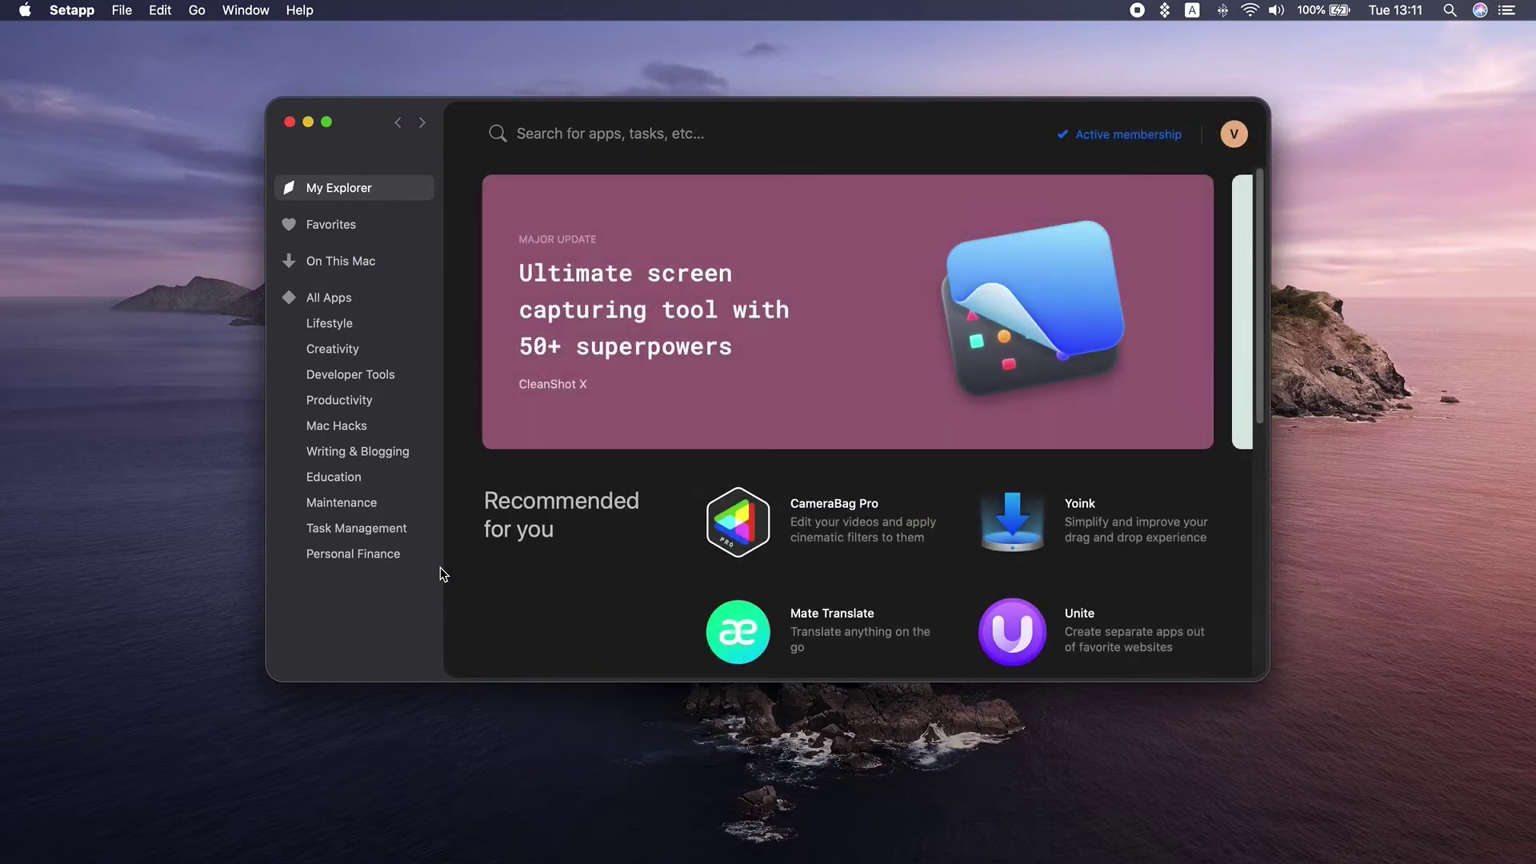
left_click(539, 132)
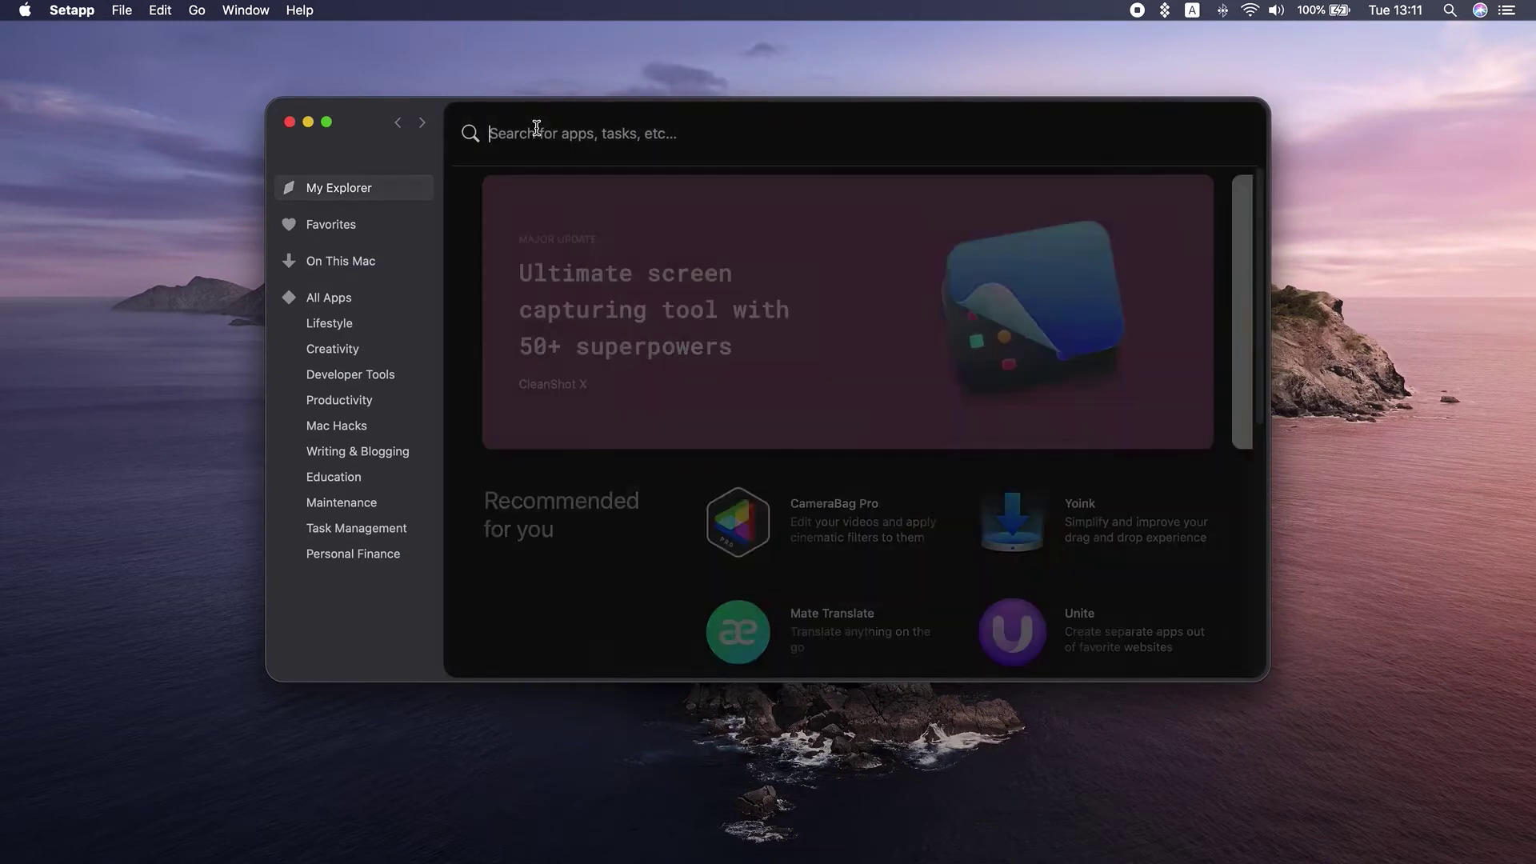
type("folx pro")
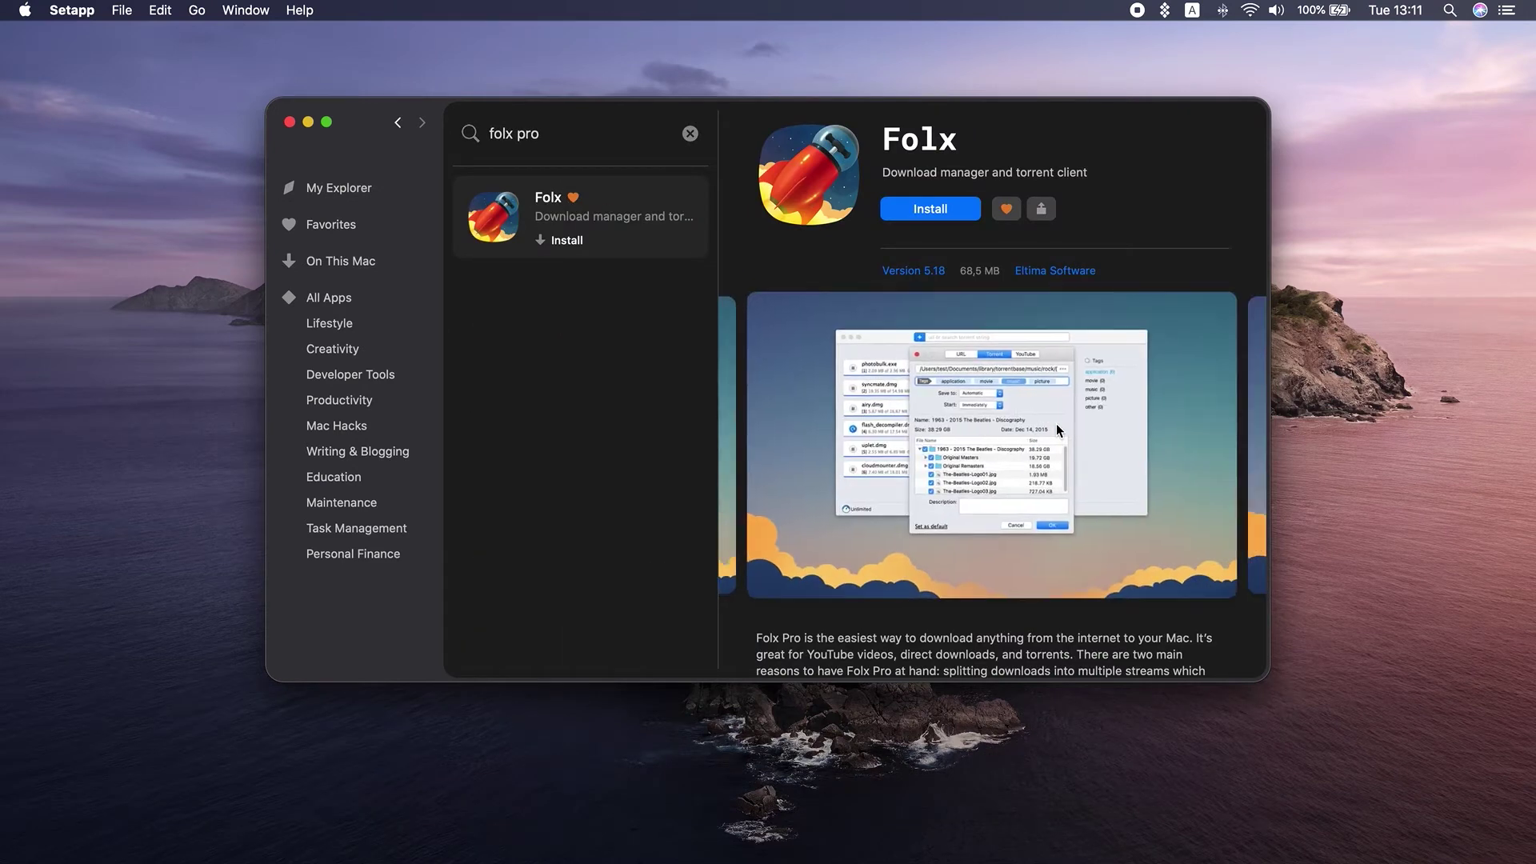
left_click(962, 213)
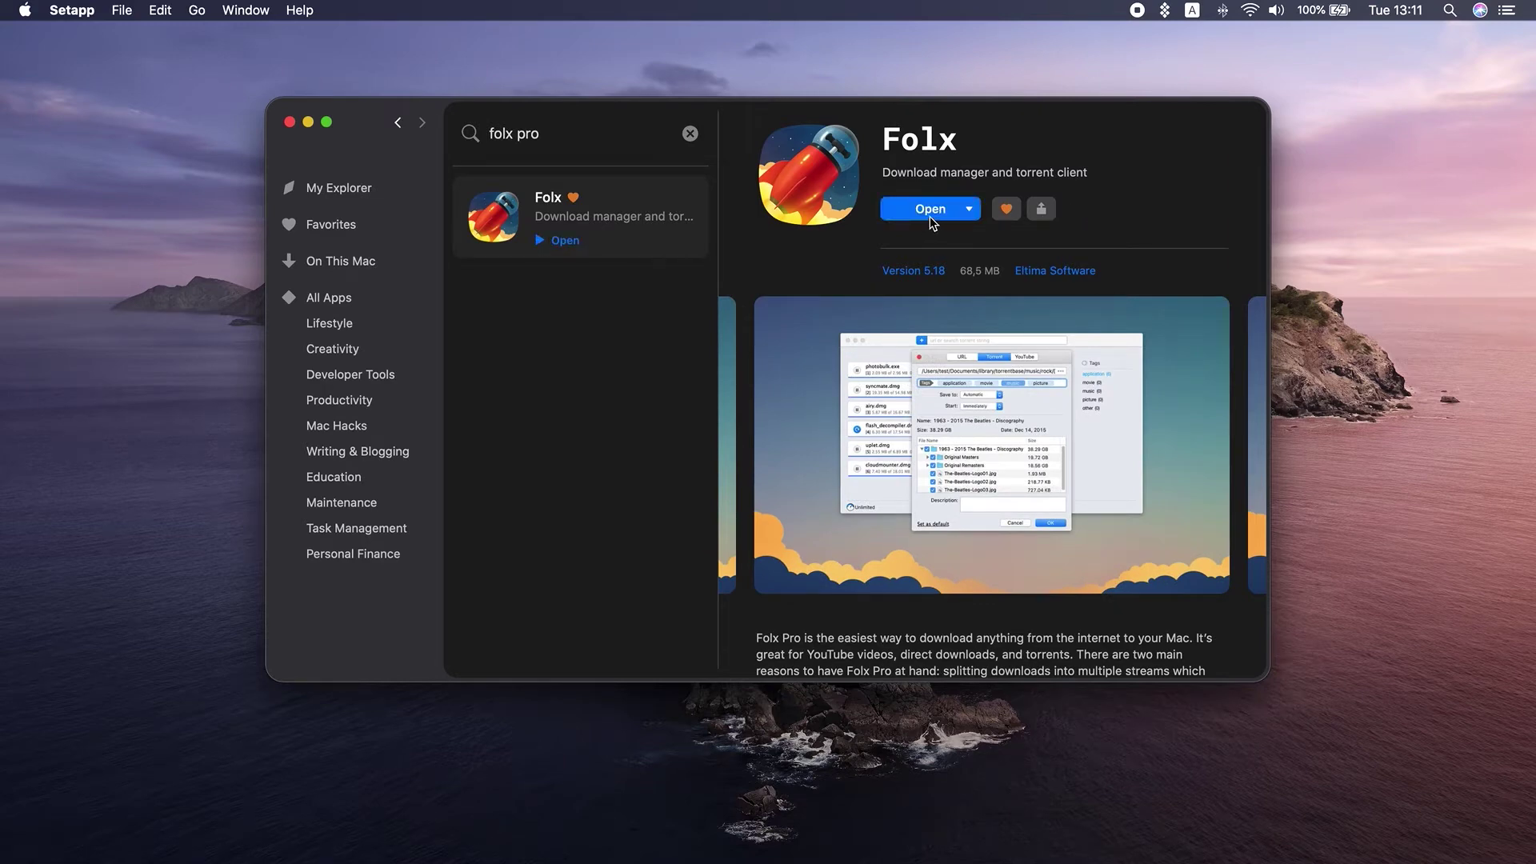
left_click(307, 122)
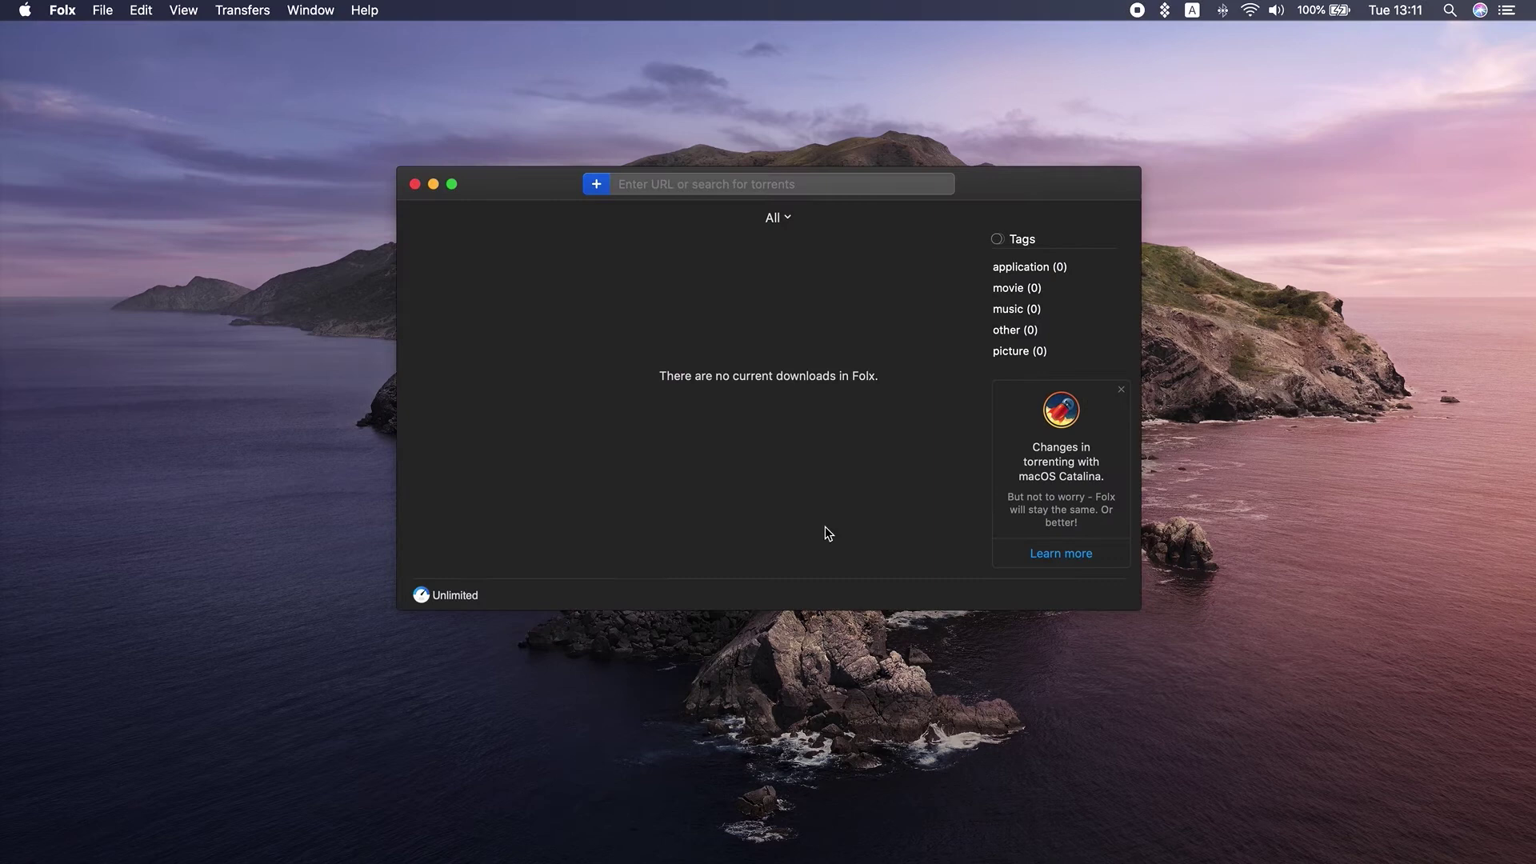
Paste the copied link into Folx, start the download, then hide the Folx window
key("super+v")
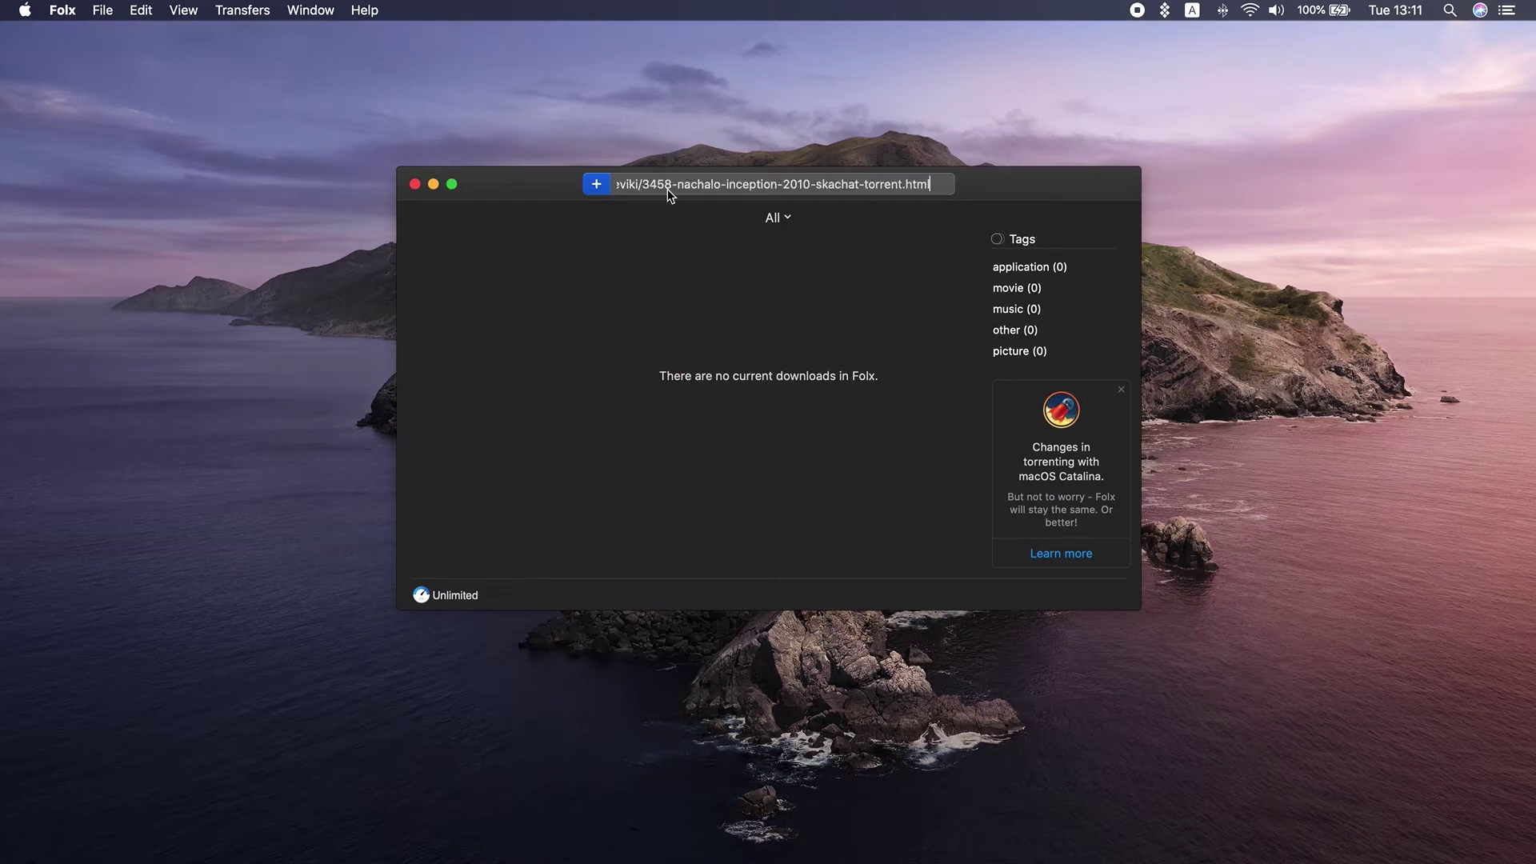
key("Return")
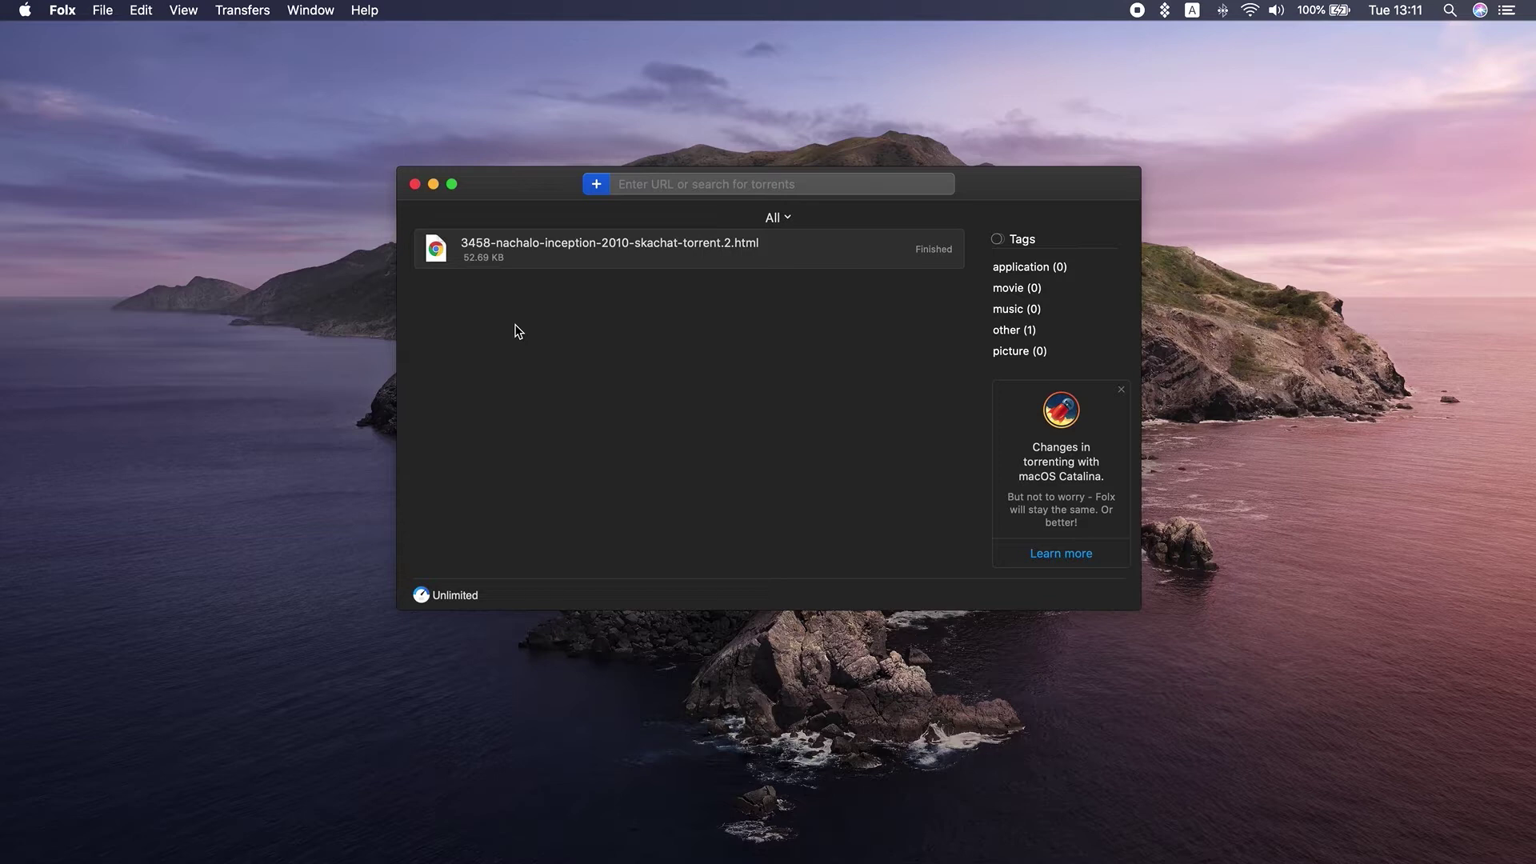
key("super+w")
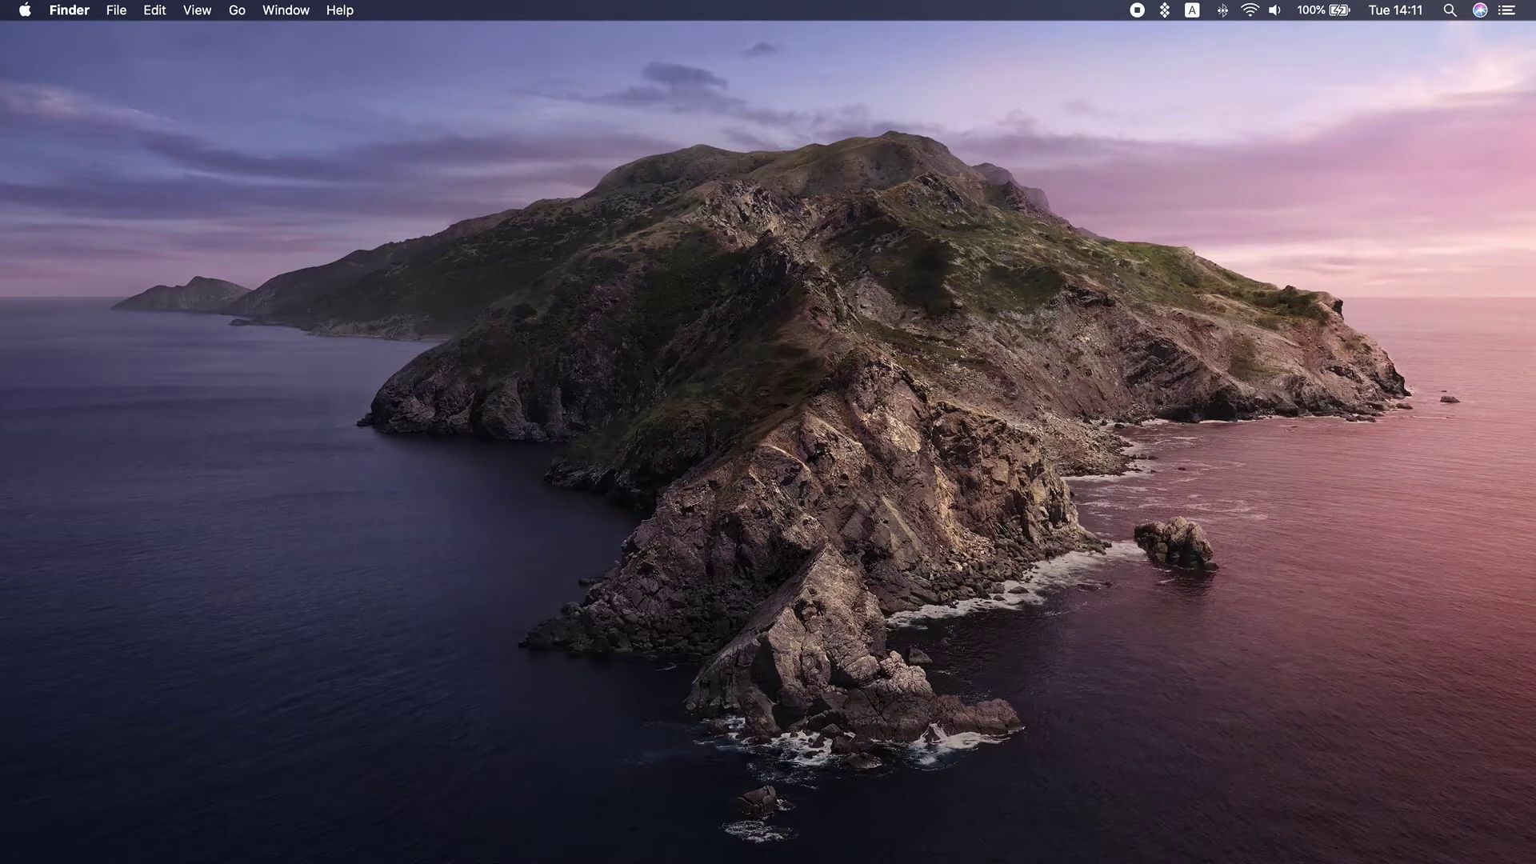
From Setapp's menu bar search, install and launch JustStream and dismiss its welcome screen
left_click(1164, 11)
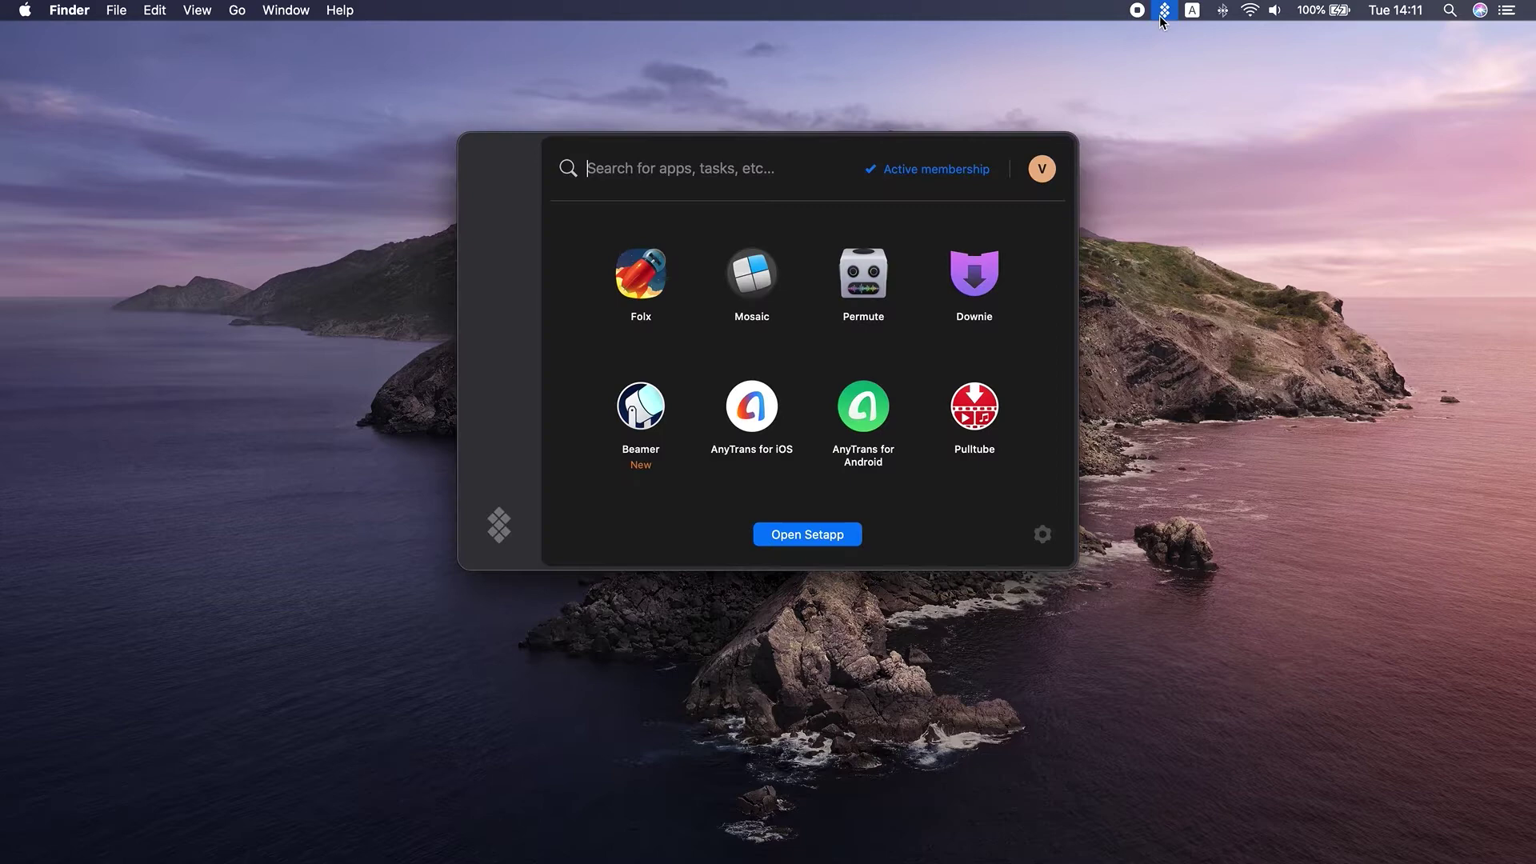
type("JustStream")
left_click(719, 316)
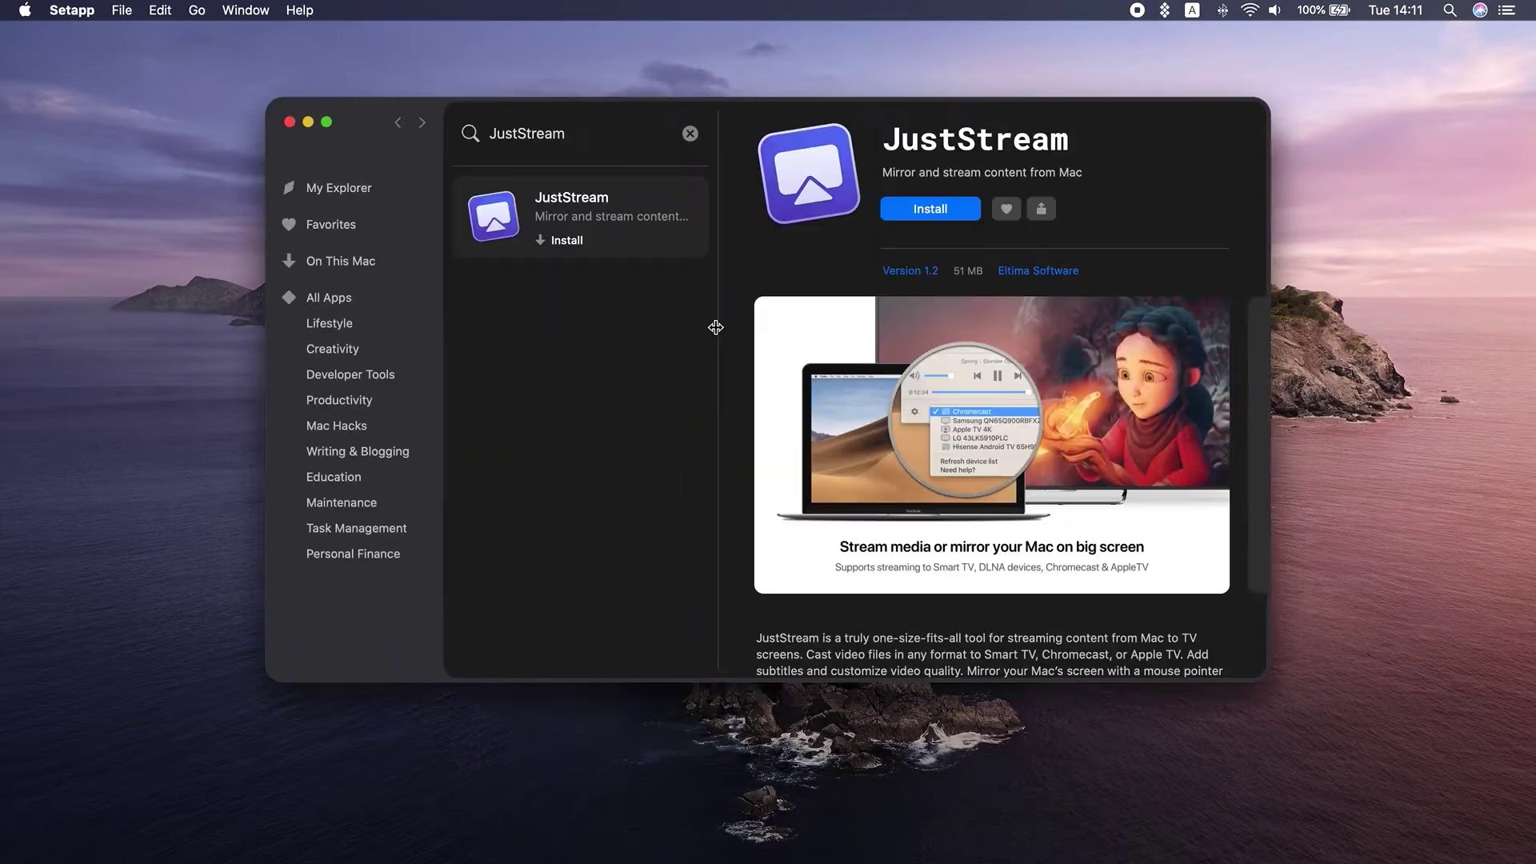
left_click(912, 214)
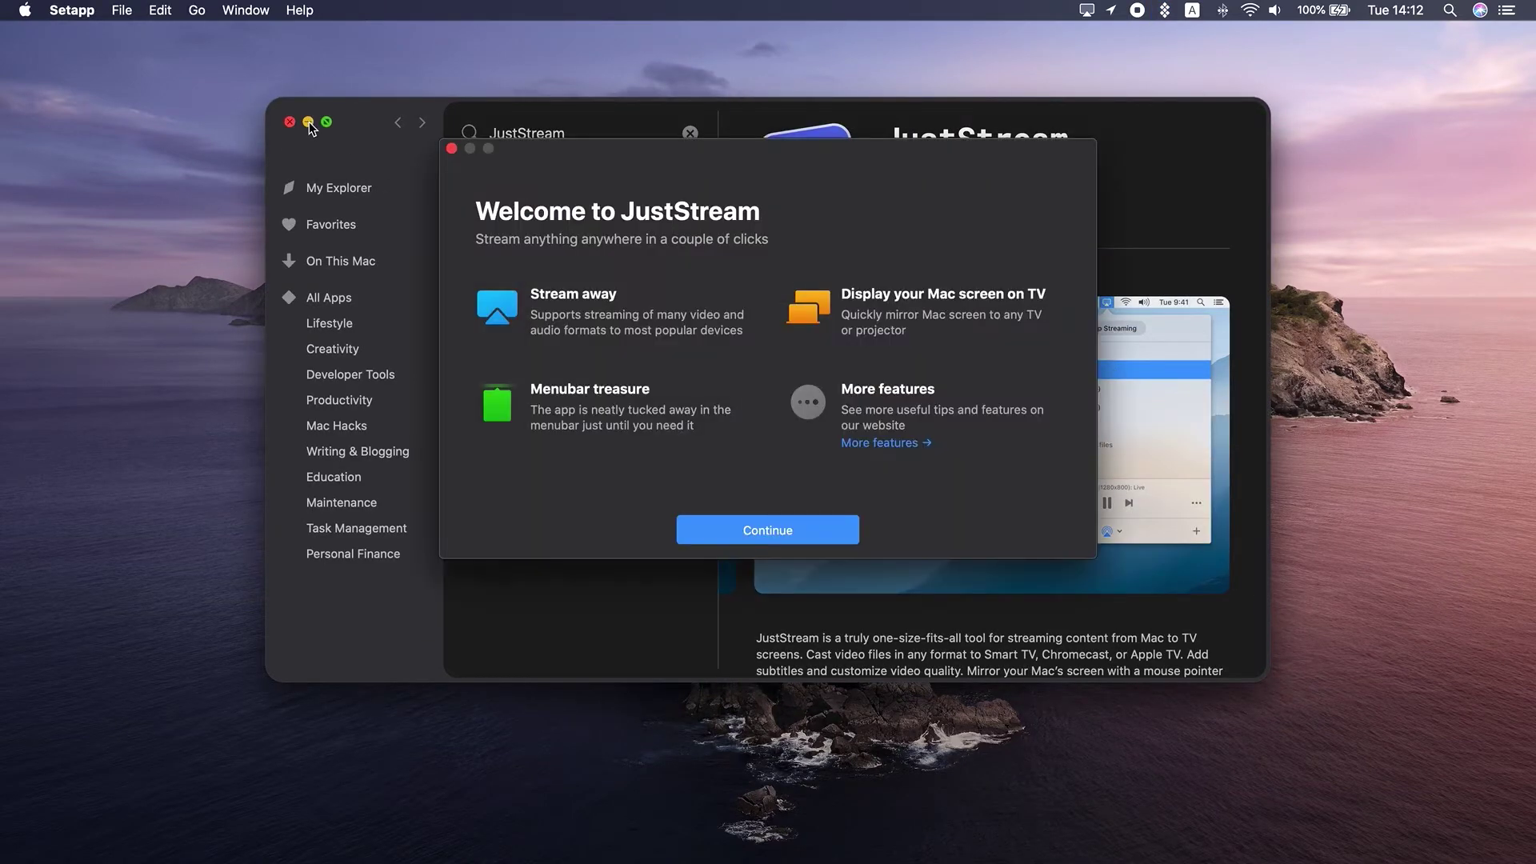
left_click(309, 121)
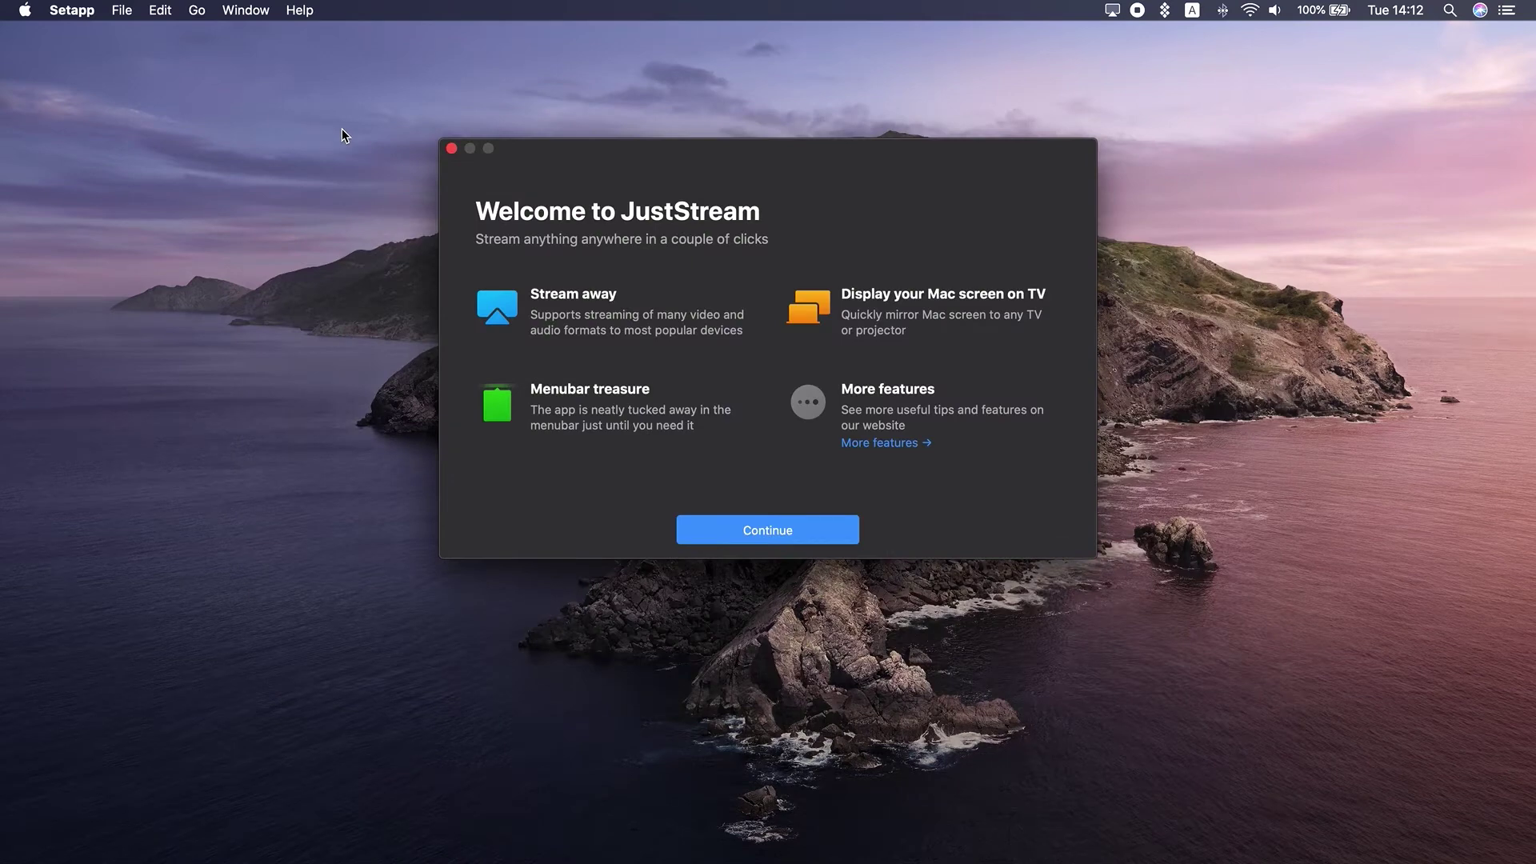
left_click(745, 529)
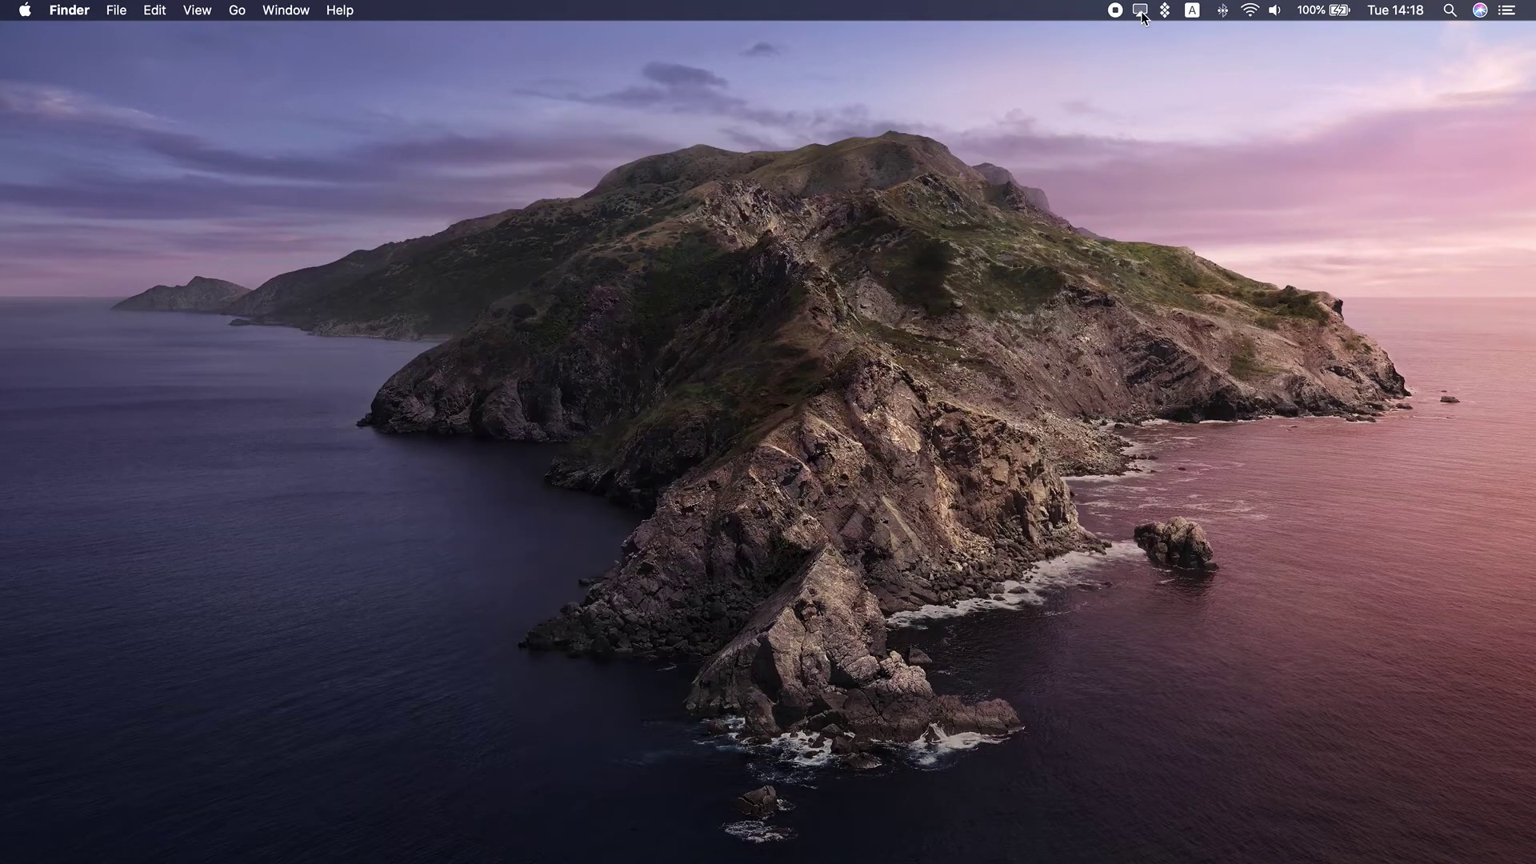
Add the Pixar For The Birds mp4 from Downloads to JustStream's media files
left_click(1141, 11)
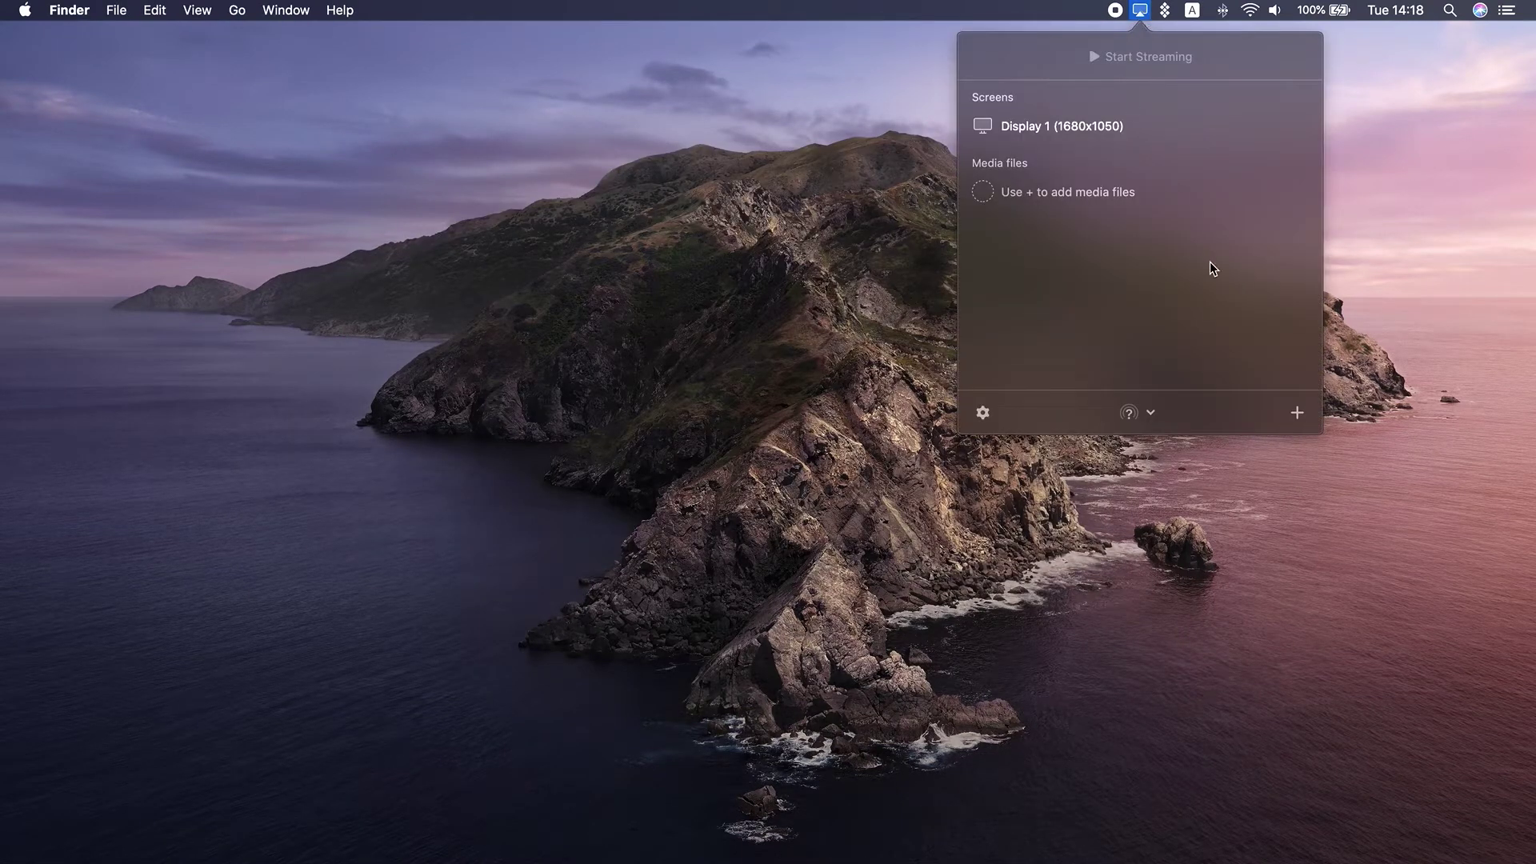
left_click(1298, 416)
left_click(619, 205)
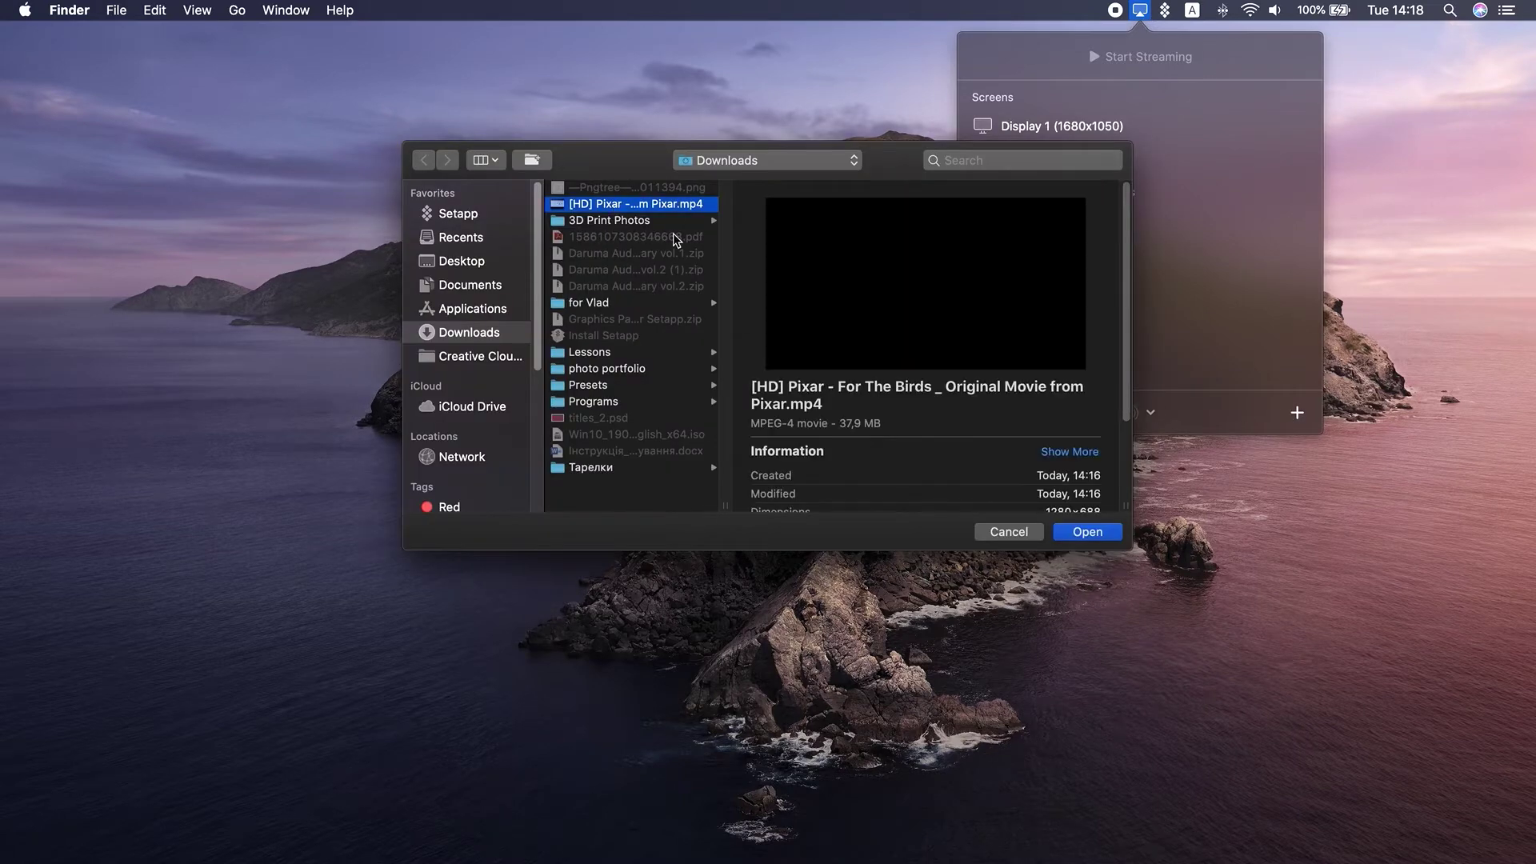
left_click(1088, 532)
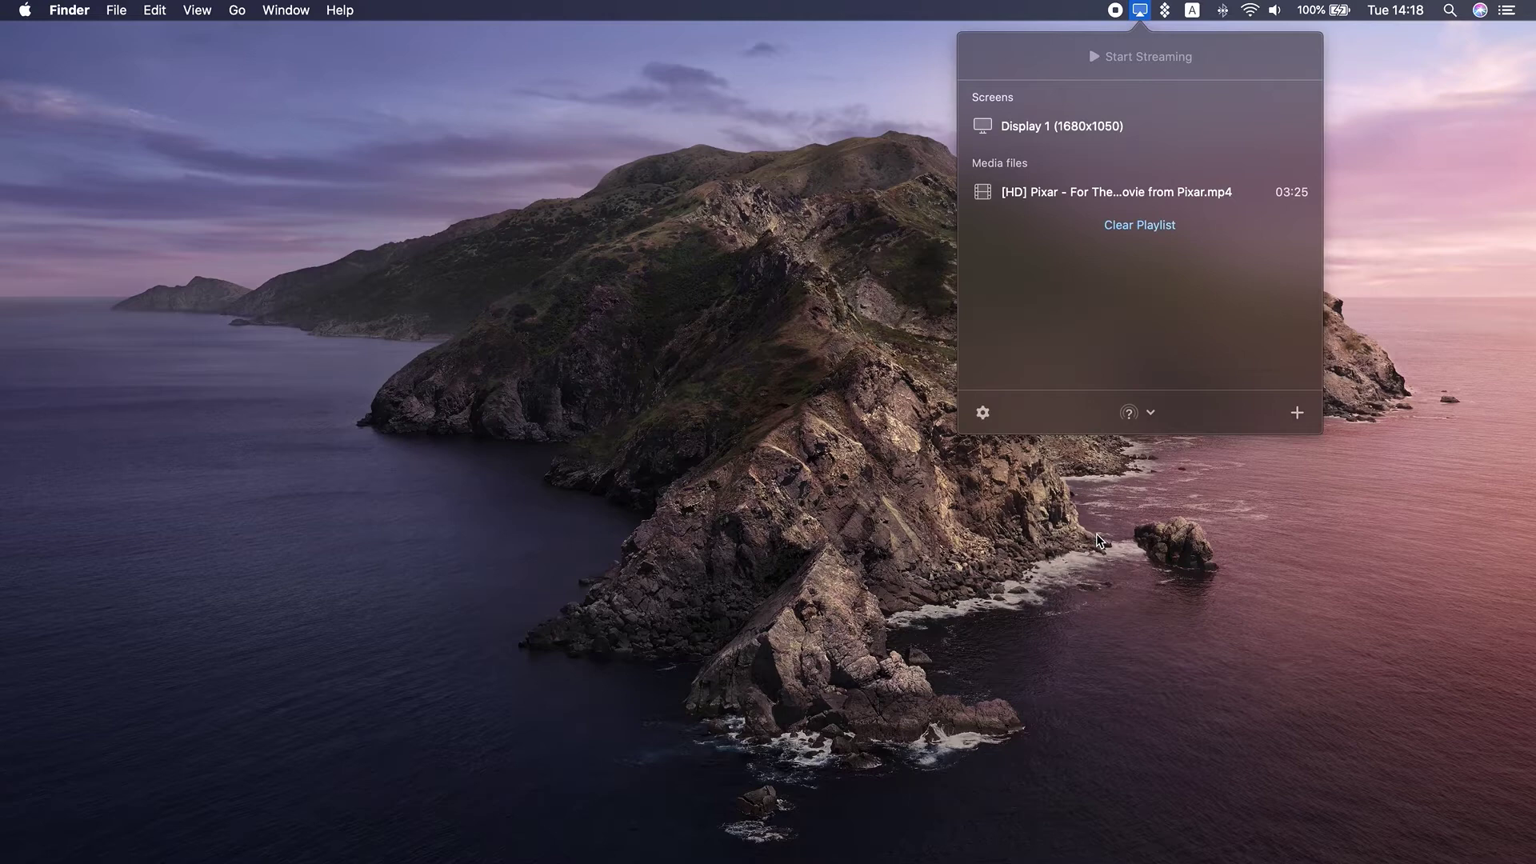
Select the added Pixar video and start streaming it
left_click(1206, 193)
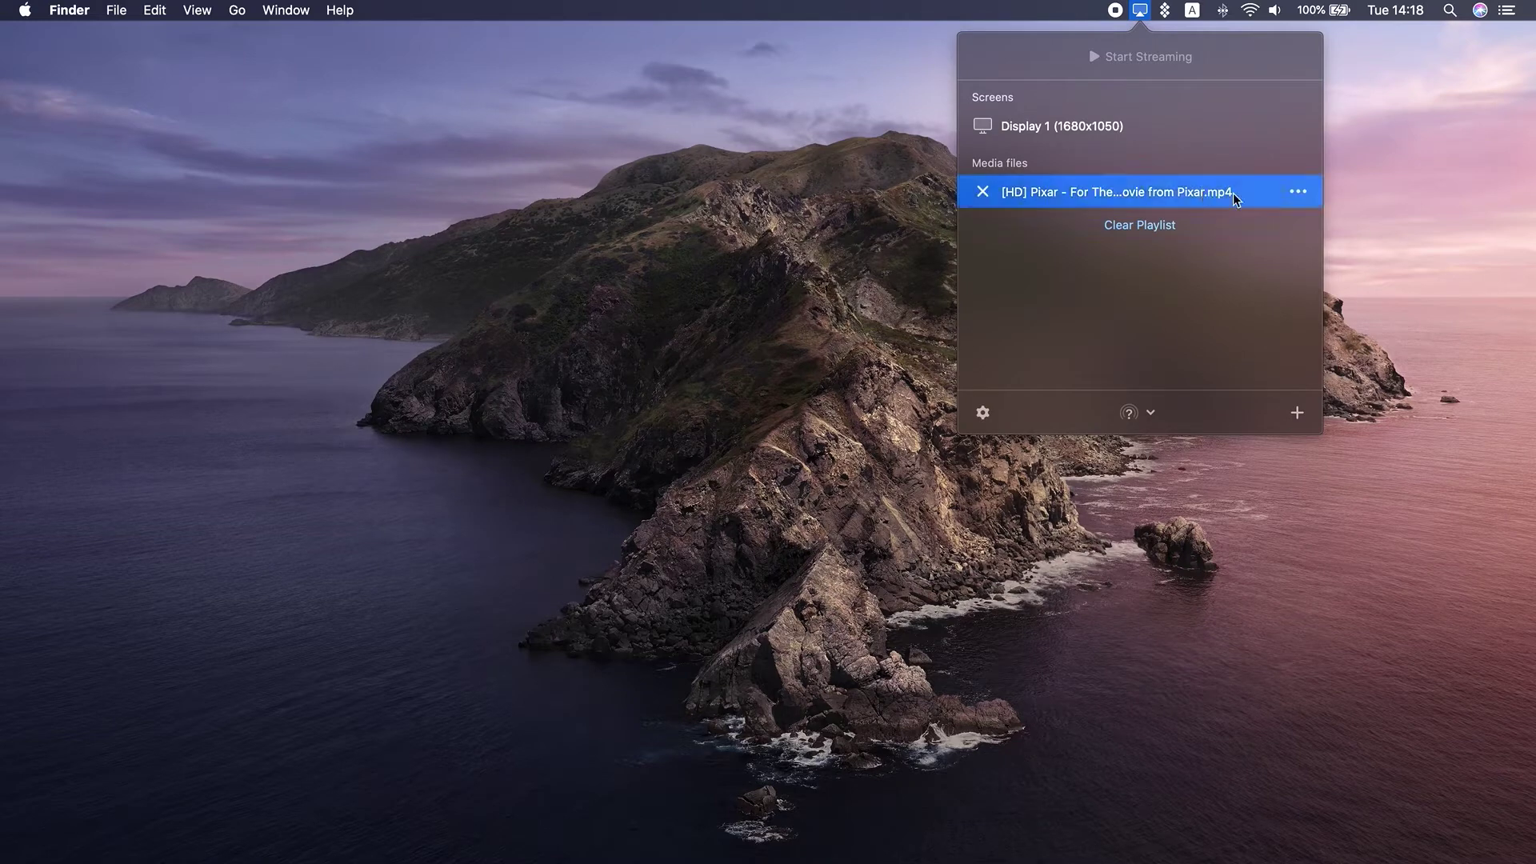
left_click(1299, 193)
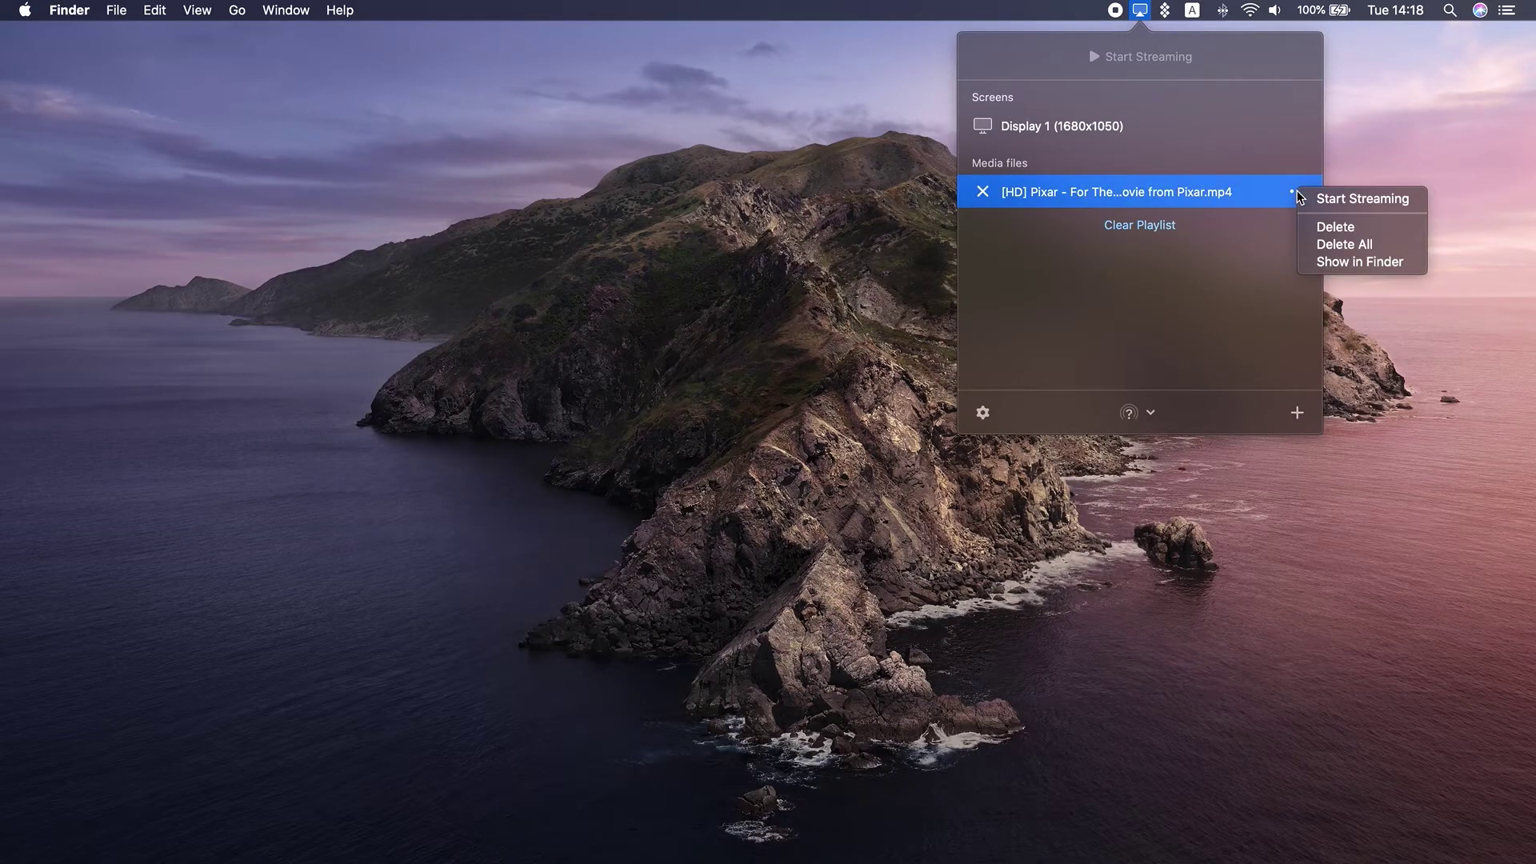
left_click(1357, 200)
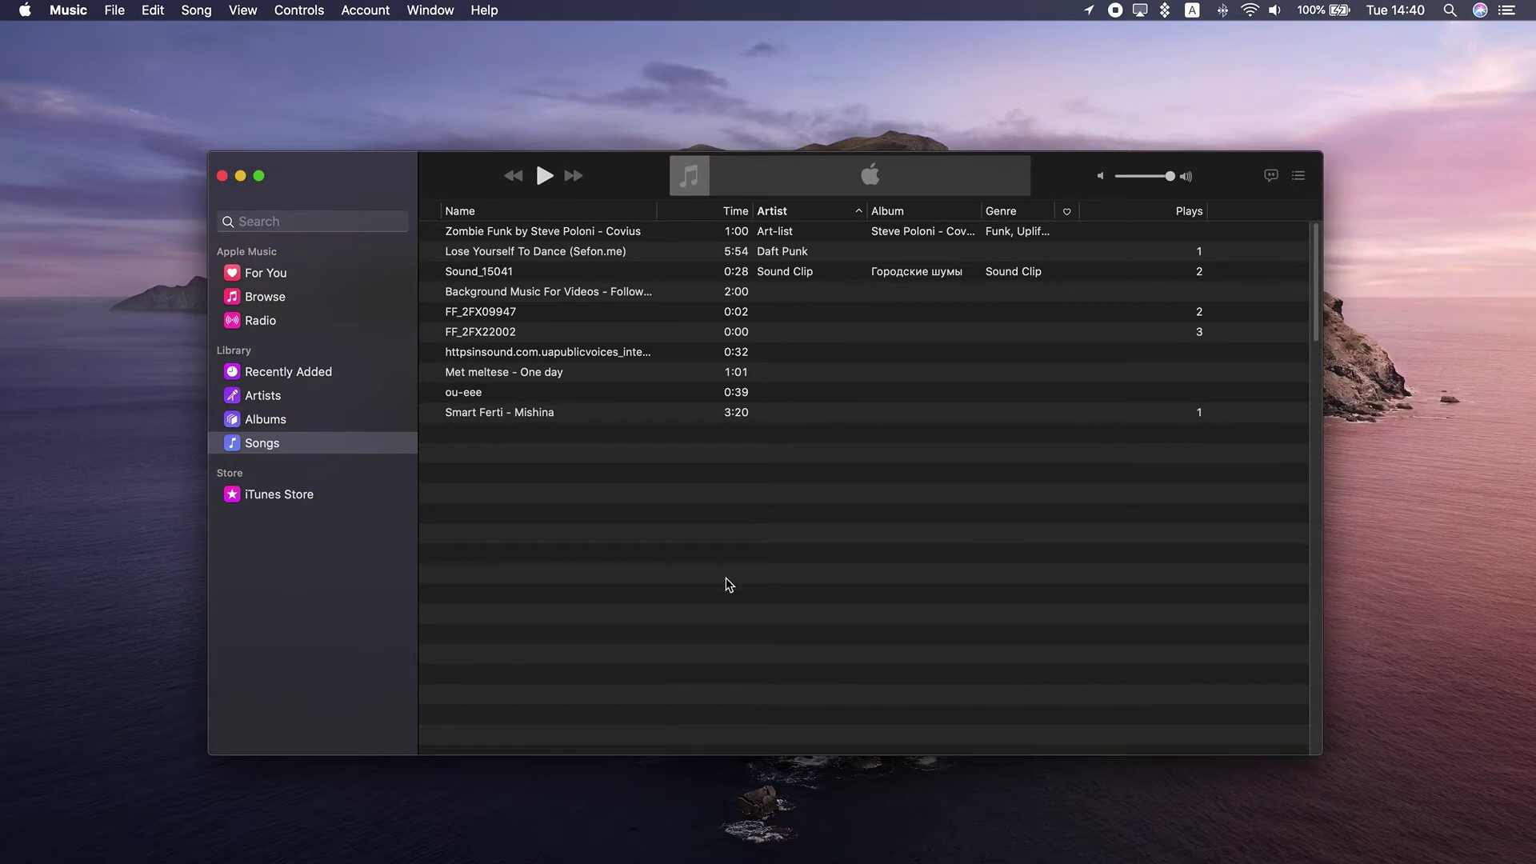
Via Get Info > Options, set a 0:30 stop time for Lose Yourself To Dance and save it
mouse_move(635, 252)
right_click(644, 258)
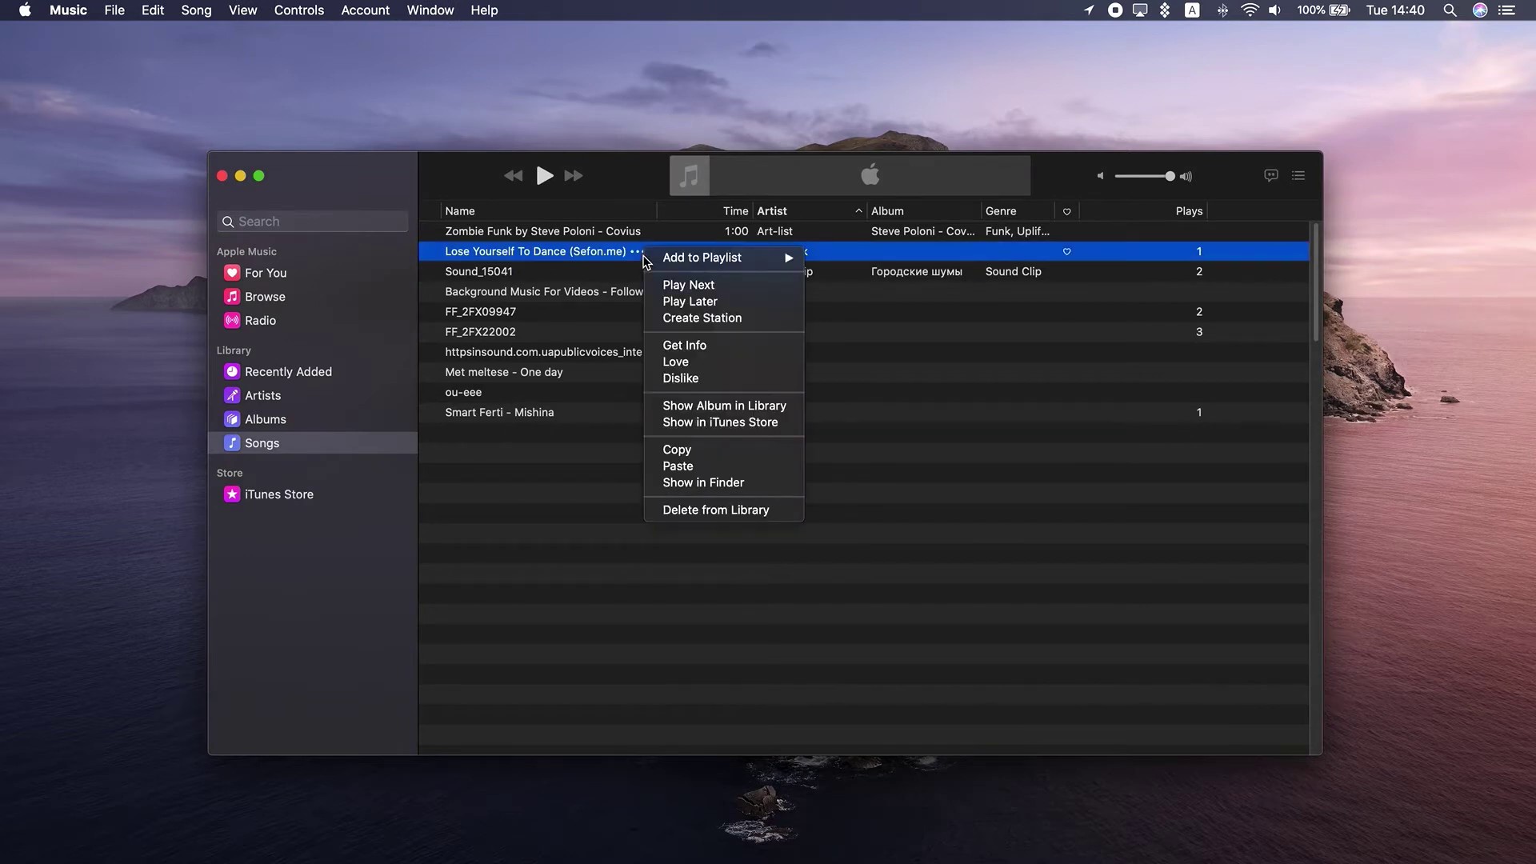
left_click(684, 344)
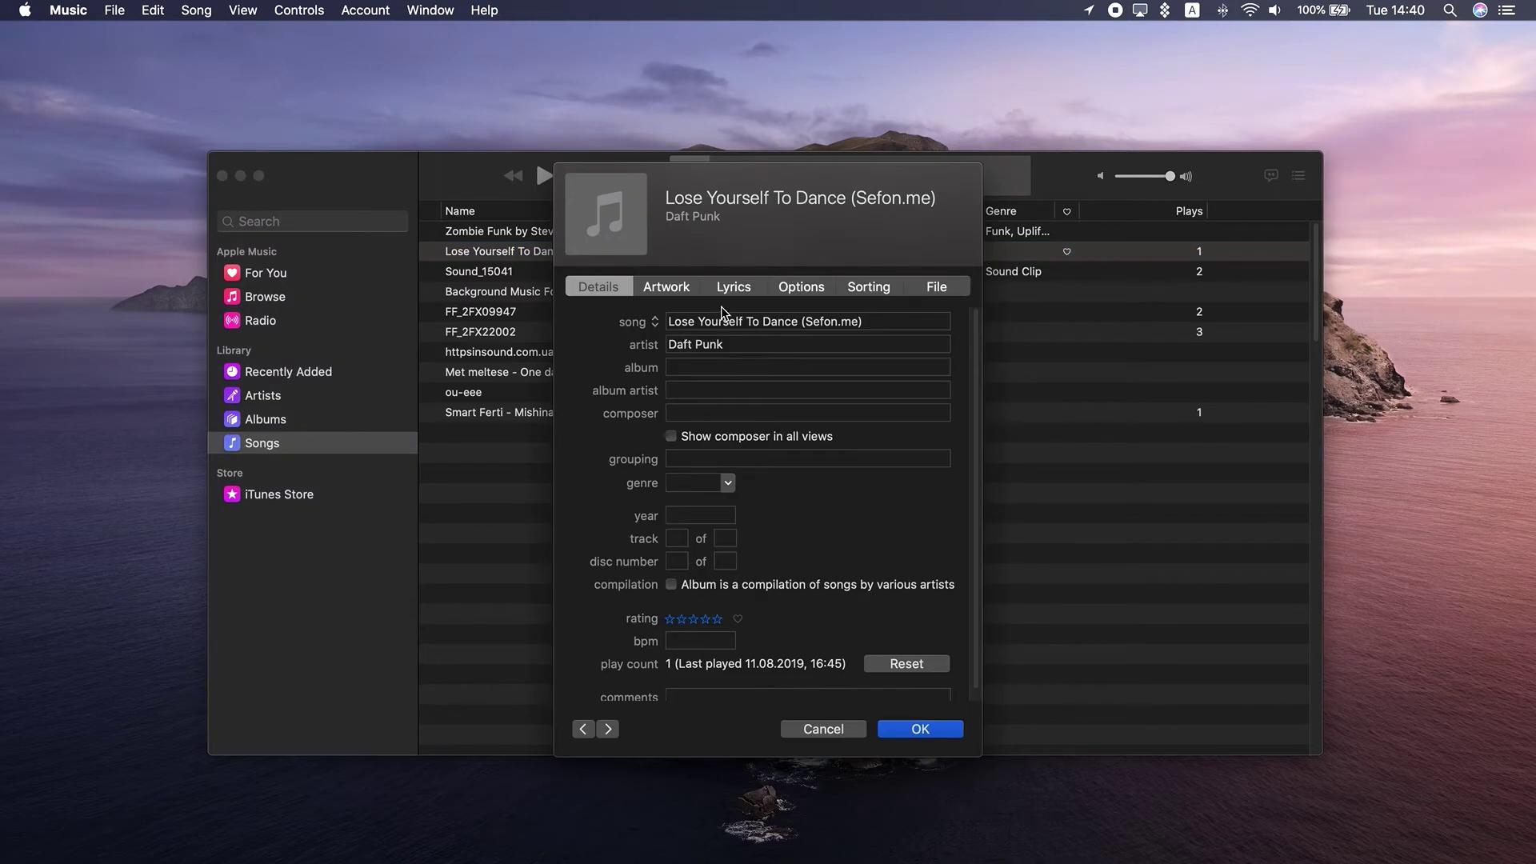
left_click(798, 287)
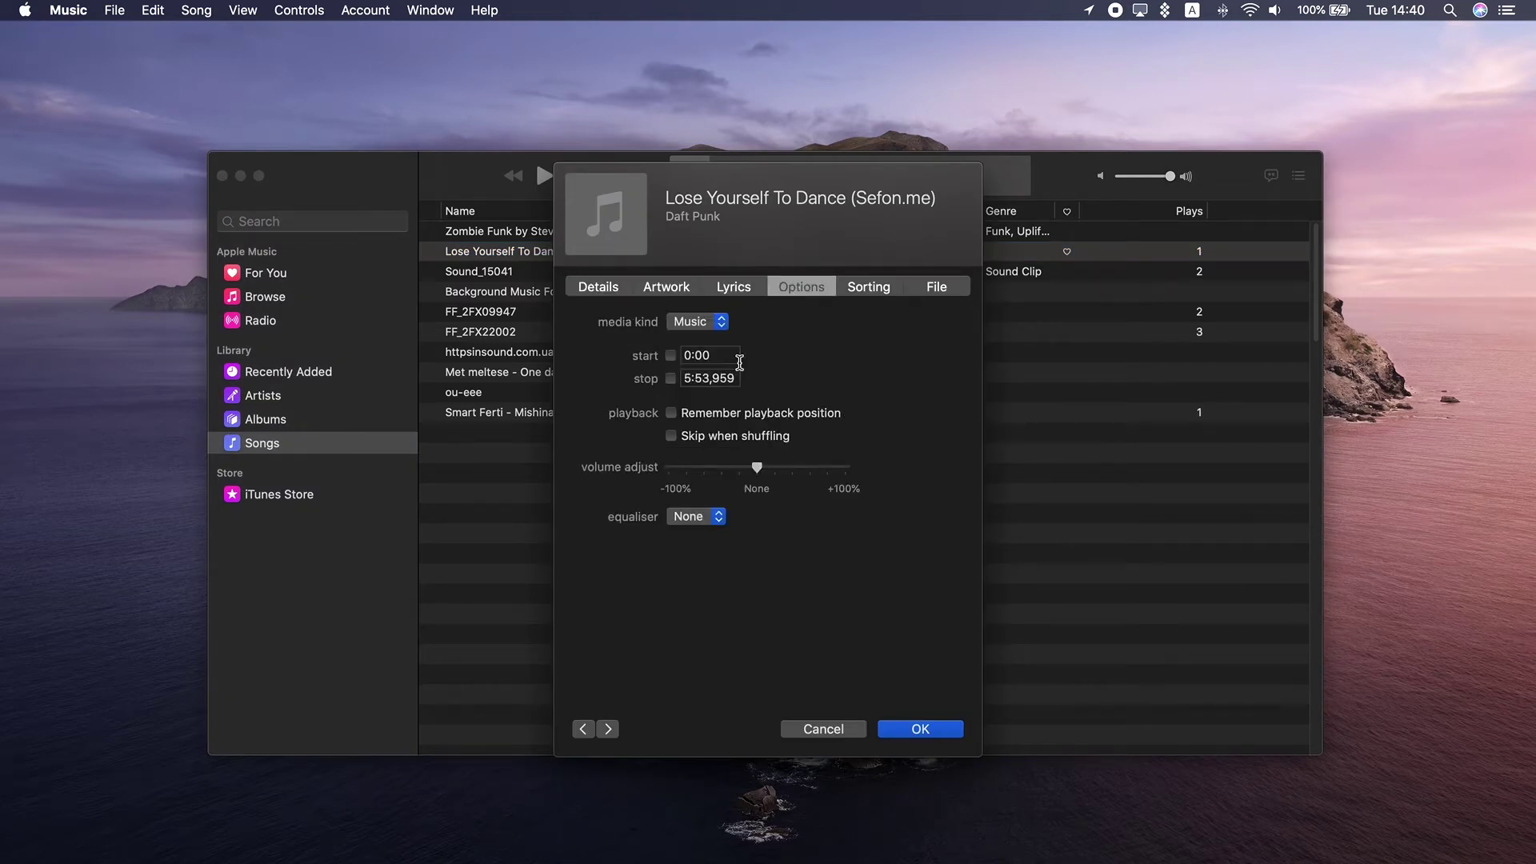
left_click(709, 378)
type("0:30")
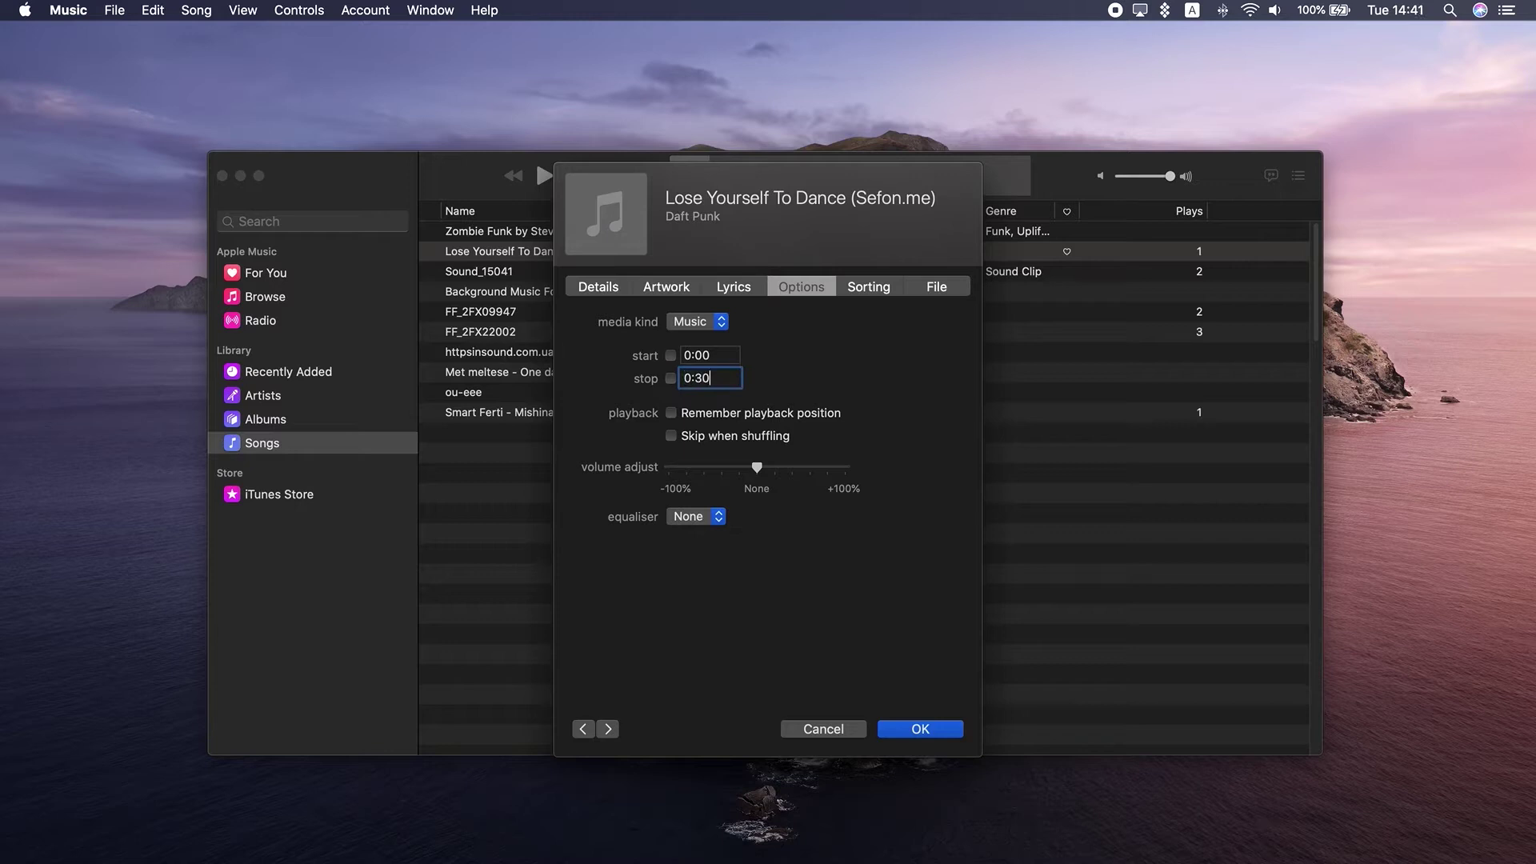
left_click(920, 730)
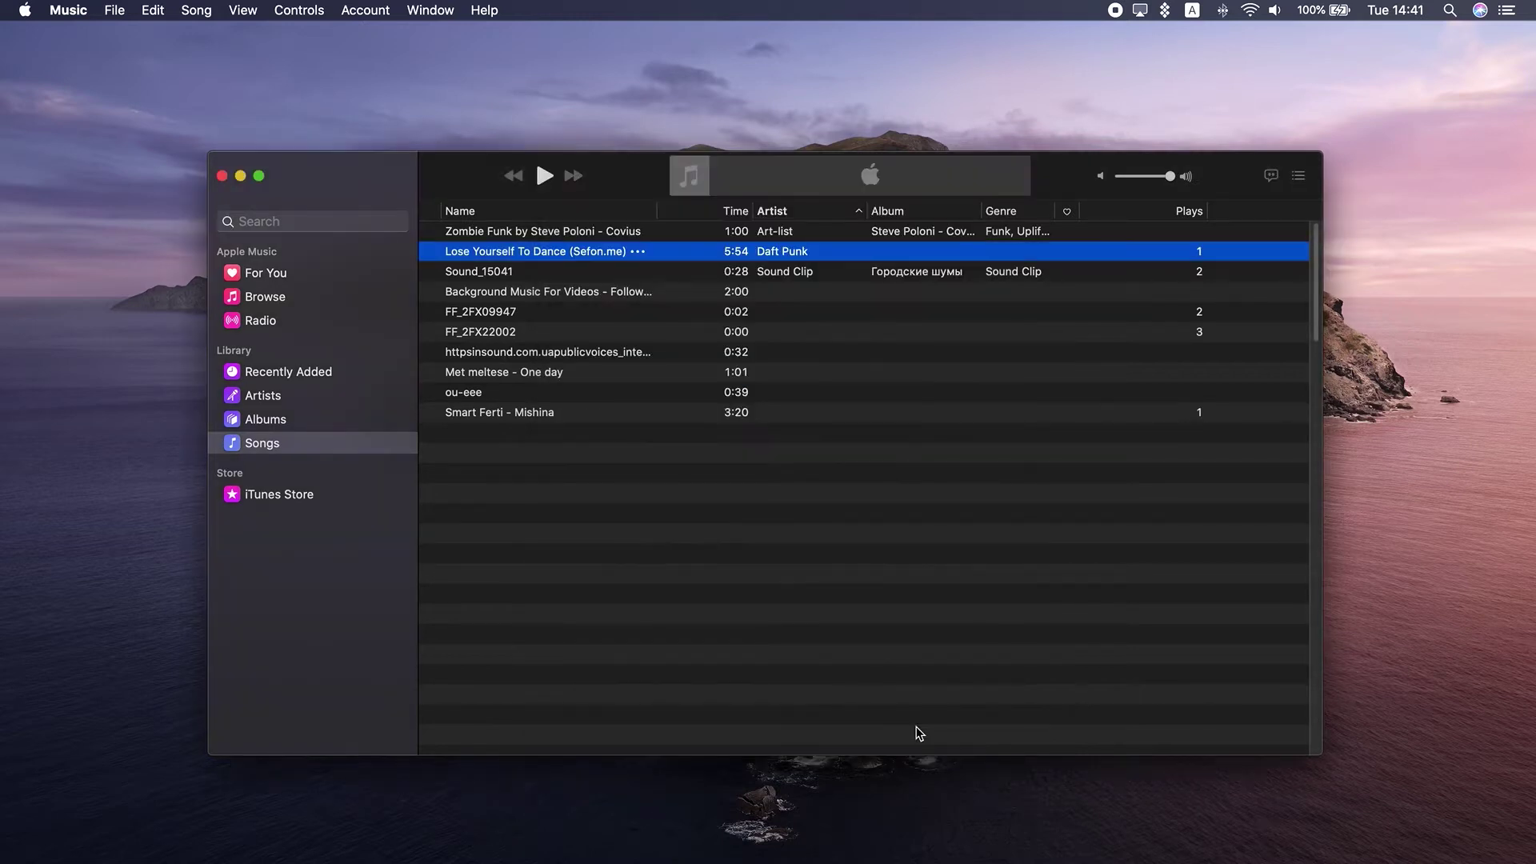
In Music Preferences > Files > Import Settings, choose the AAC Encoder and save
left_click(69, 11)
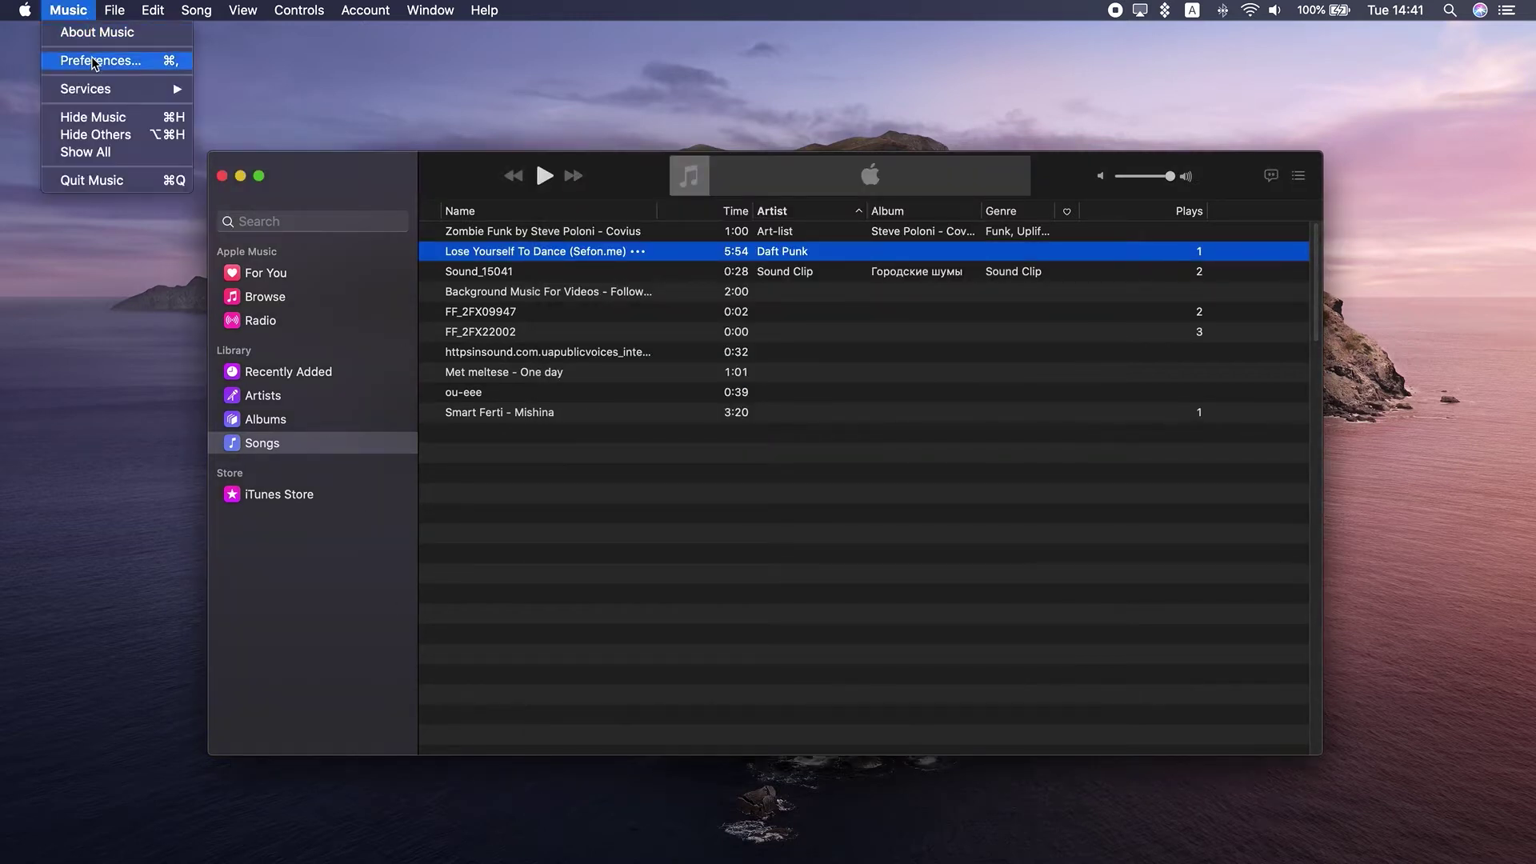
left_click(90, 62)
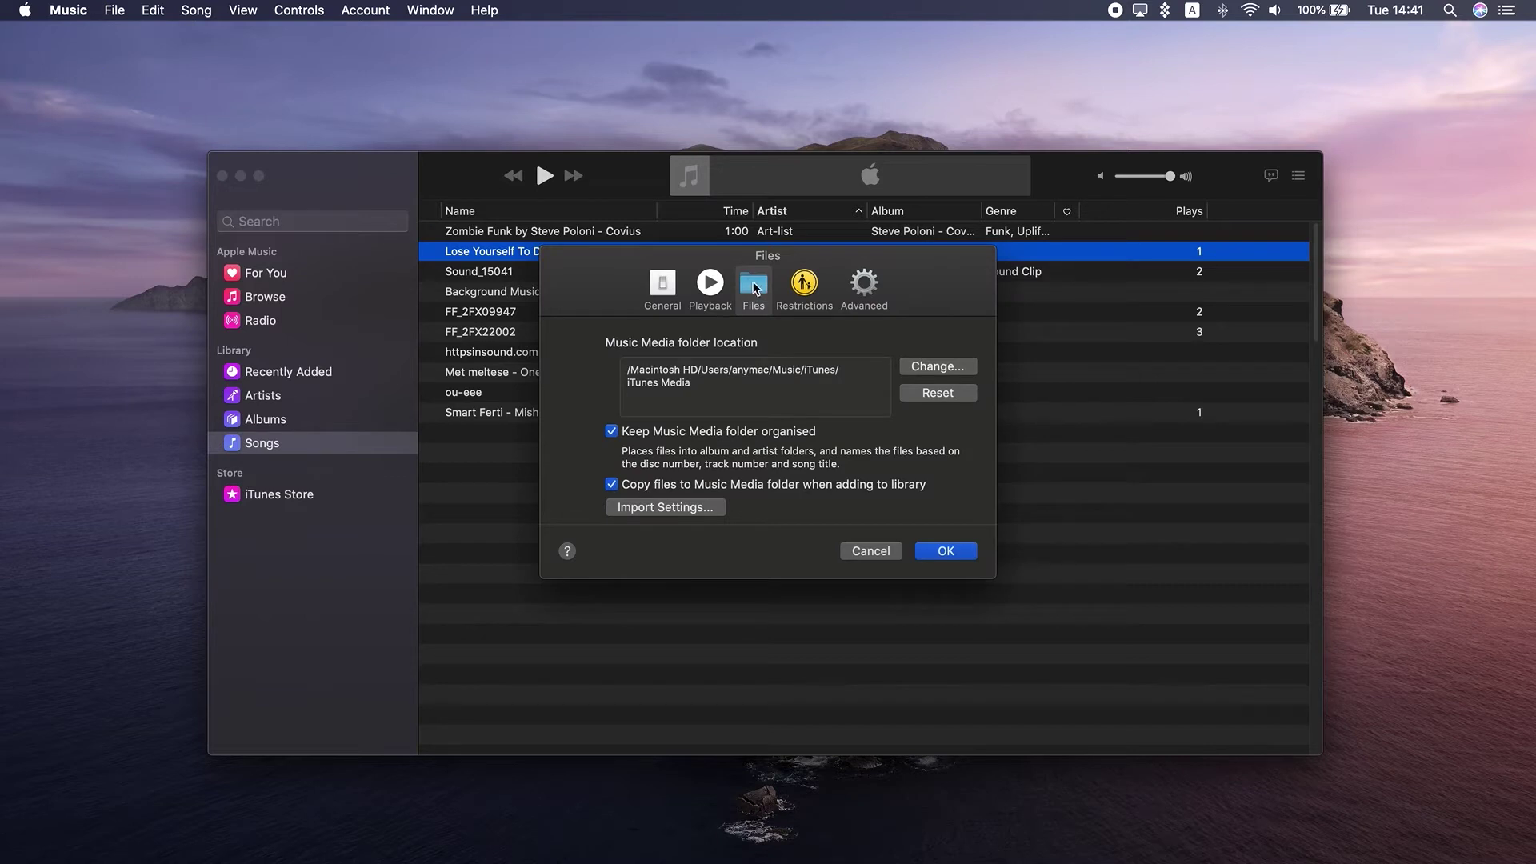
left_click(691, 508)
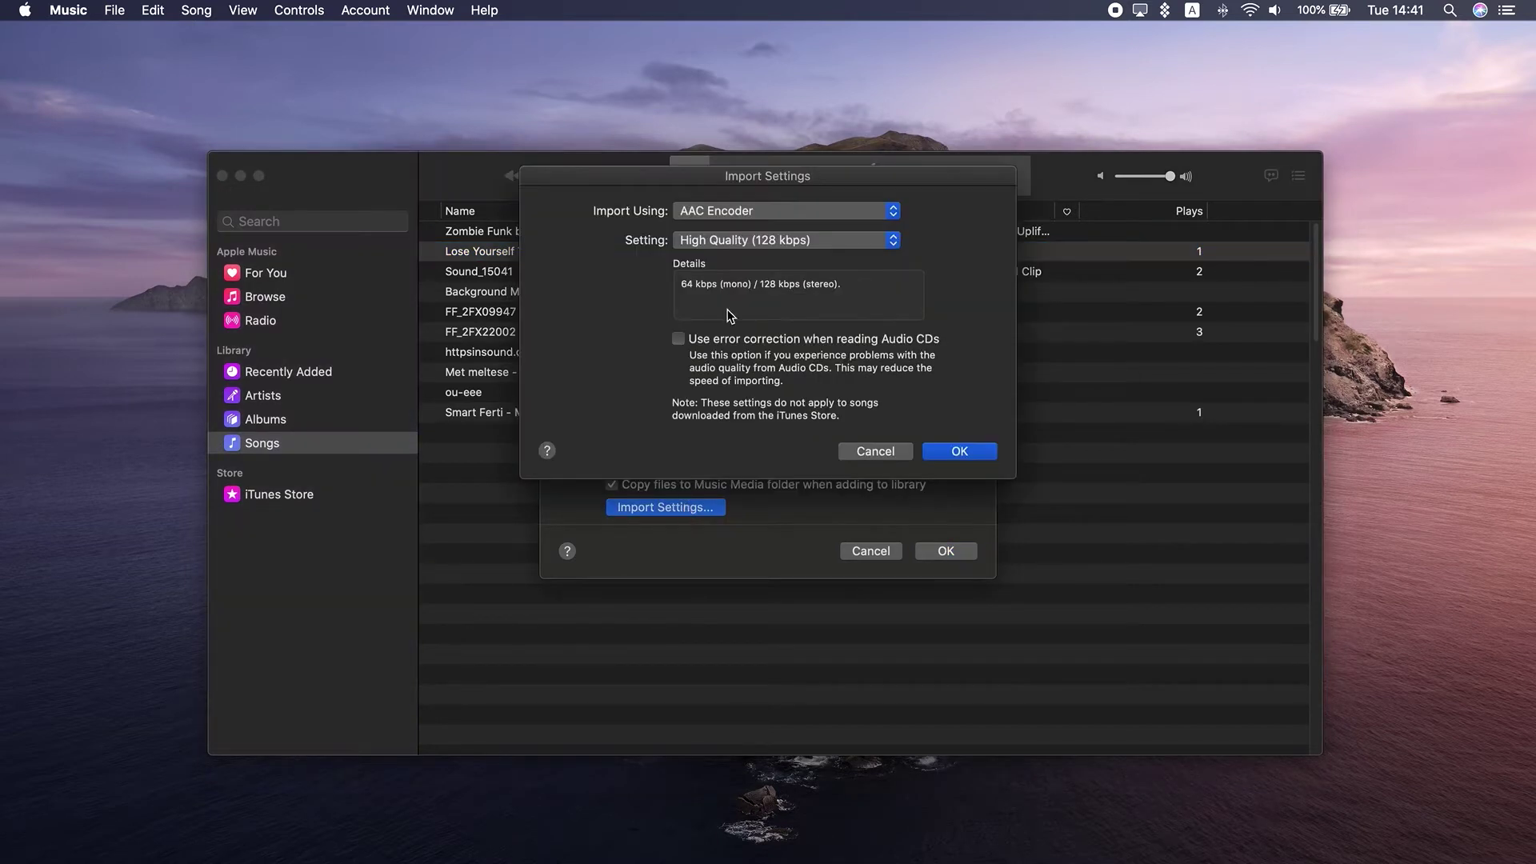
left_click(781, 209)
left_click(721, 212)
left_click(960, 452)
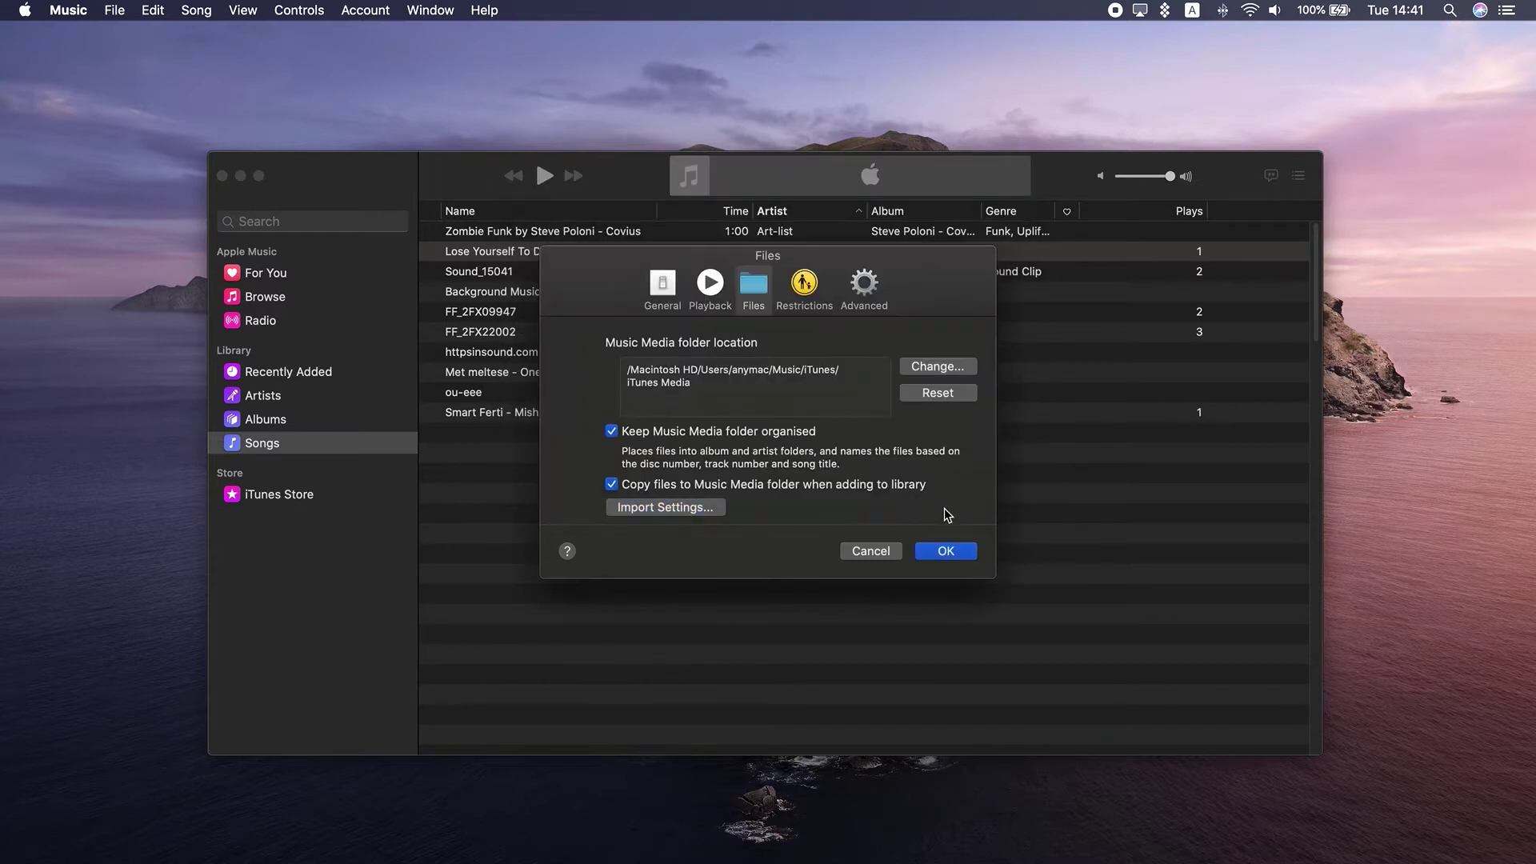
left_click(946, 551)
Create an AAC version of Lose Yourself To Dance and bring up the copy's actions
left_click(640, 251)
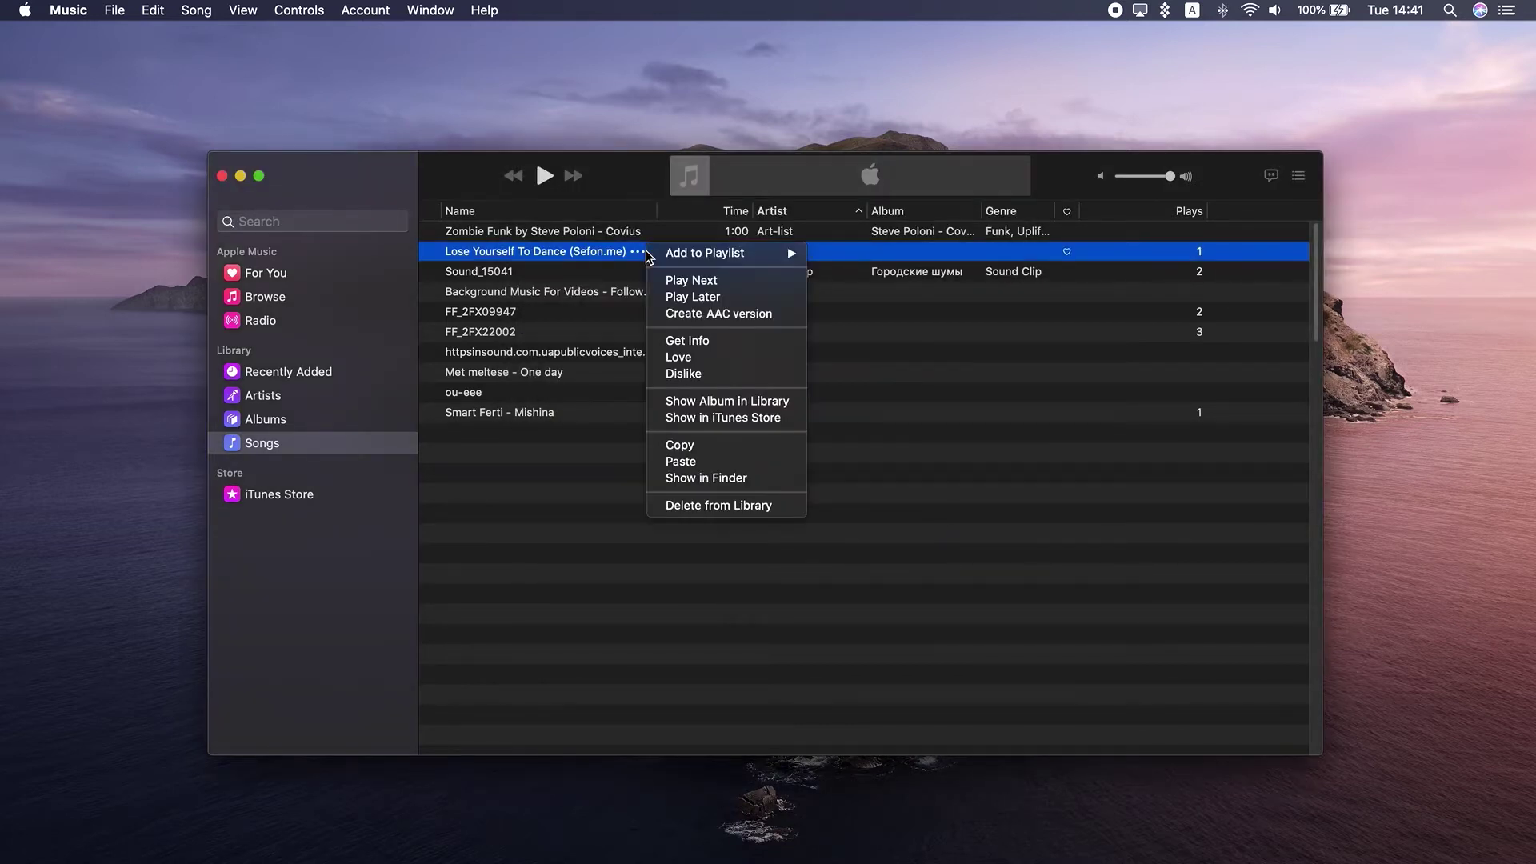
left_click(718, 313)
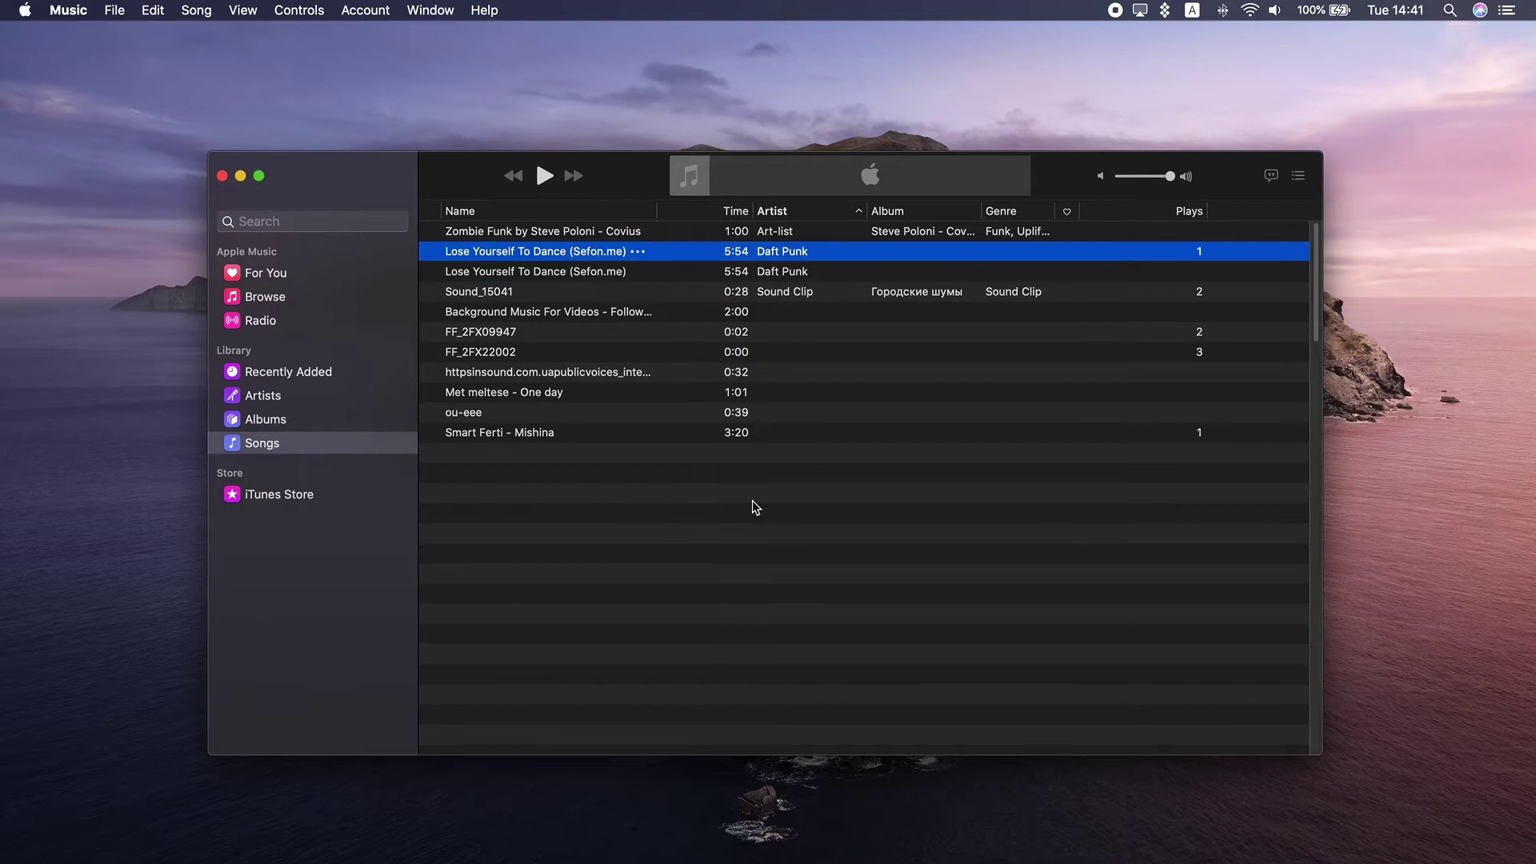
right_click(552, 250)
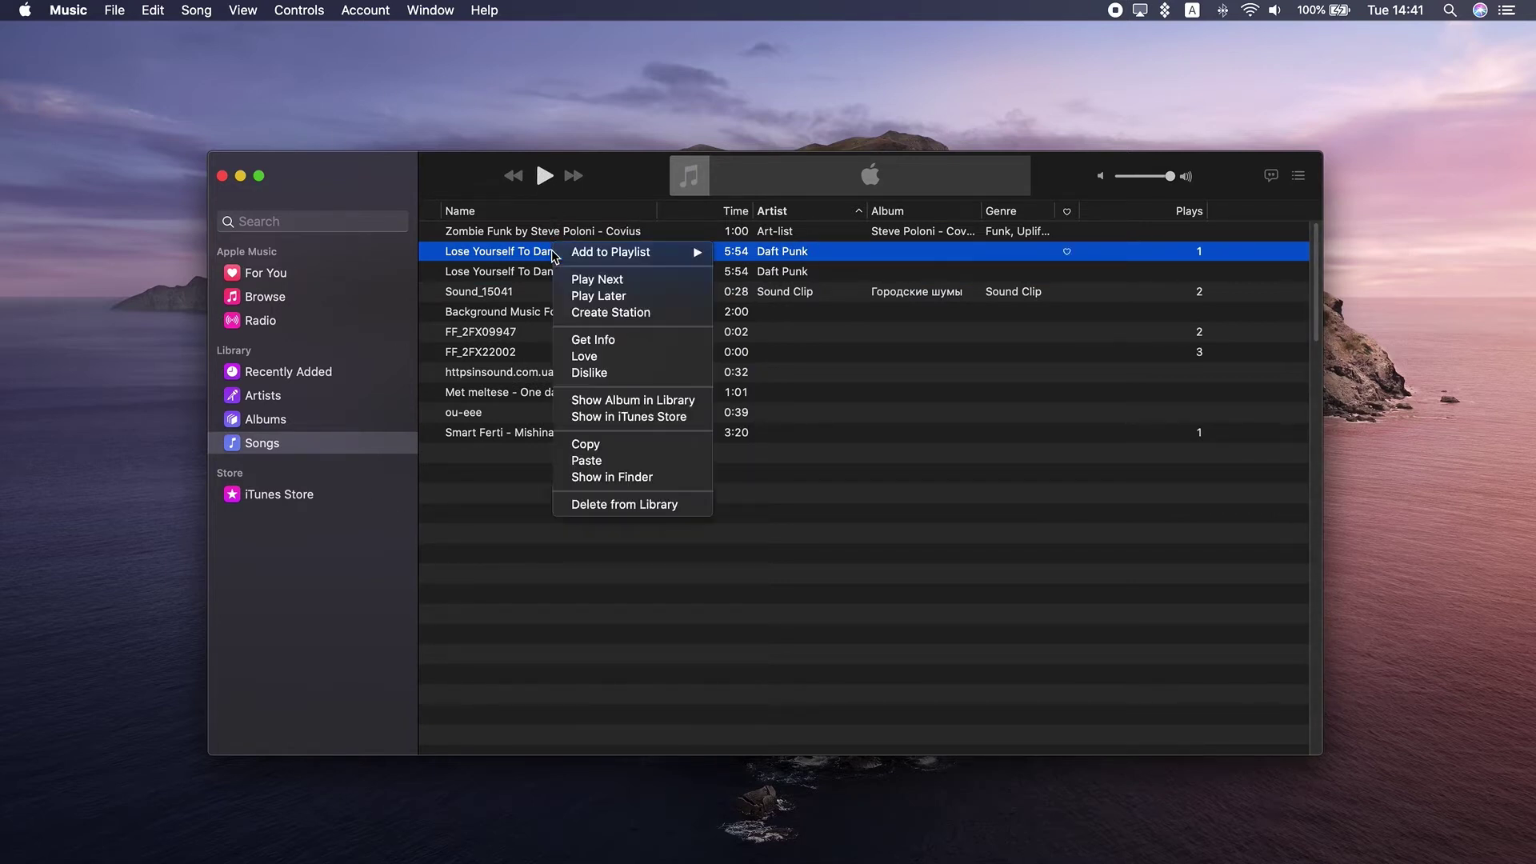
Reveal the AAC copy in Finder and rename its extension from .M4A to .M4R, keeping .M4R
left_click(634, 476)
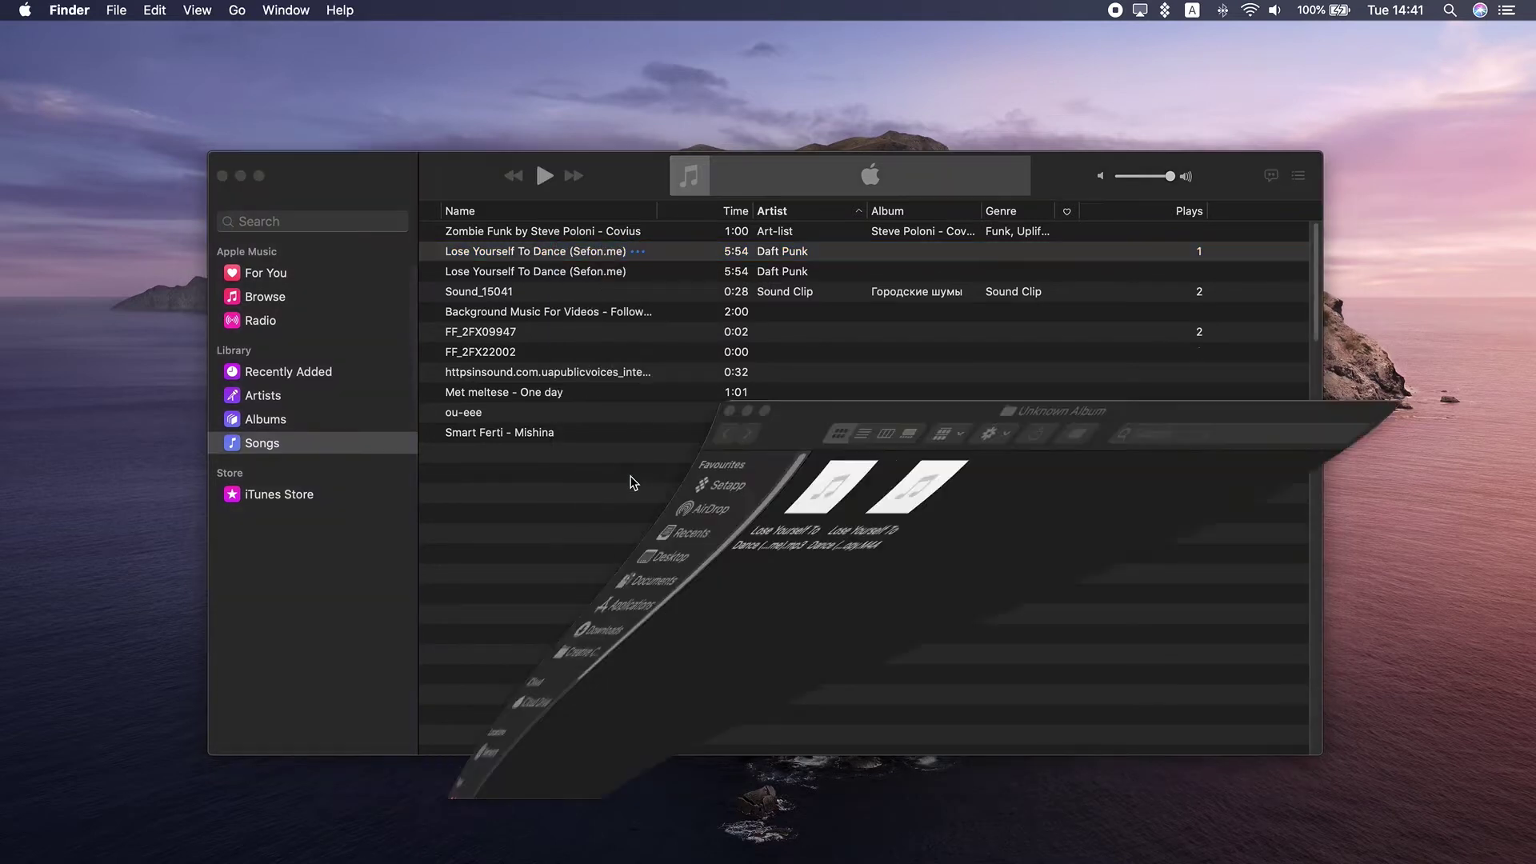
left_click(1047, 483)
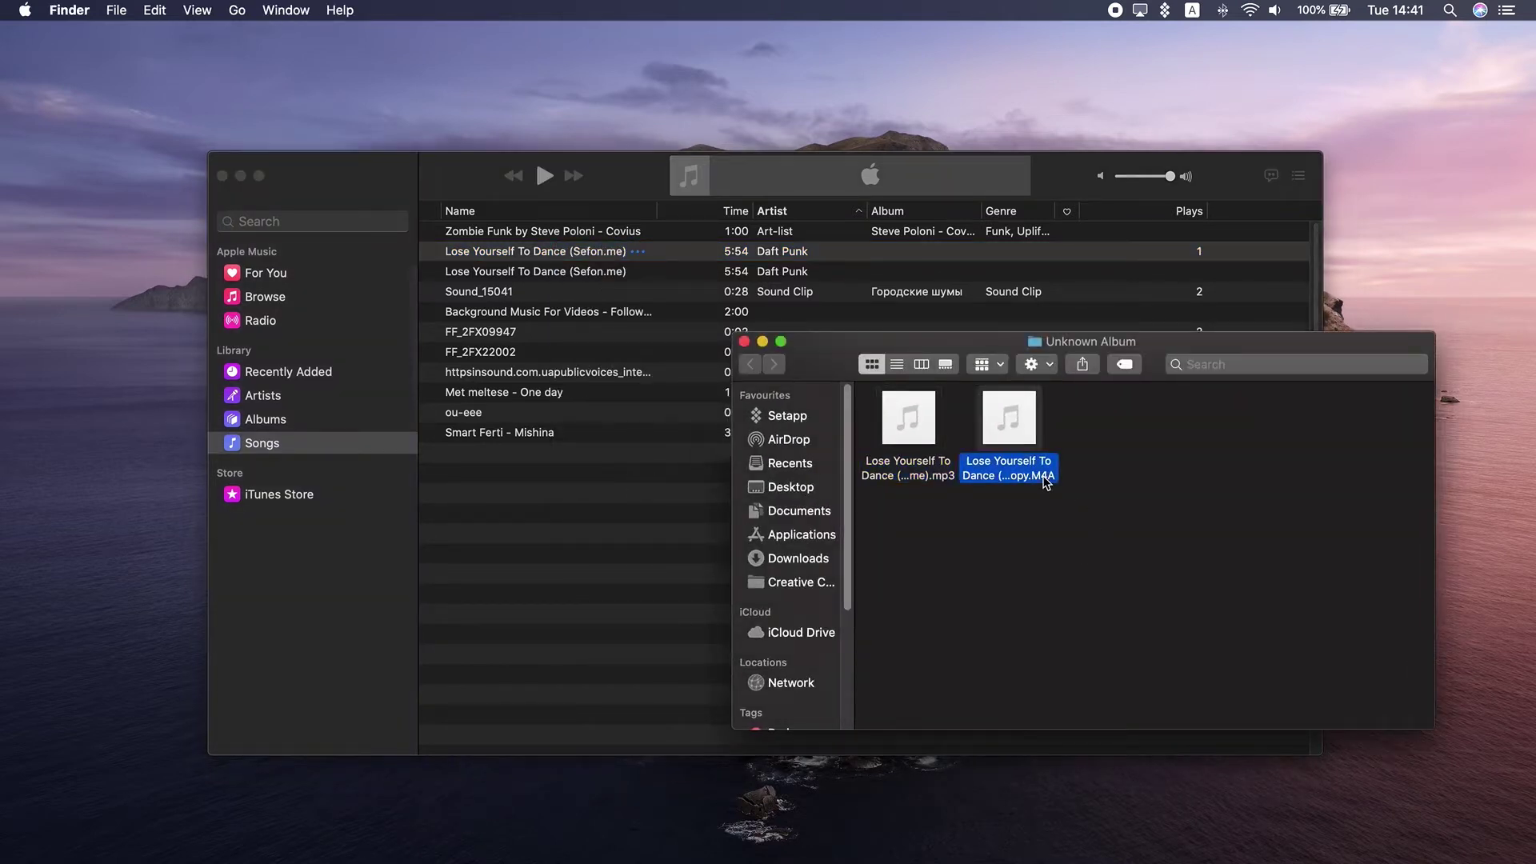
left_click(1052, 463)
left_click(1004, 488)
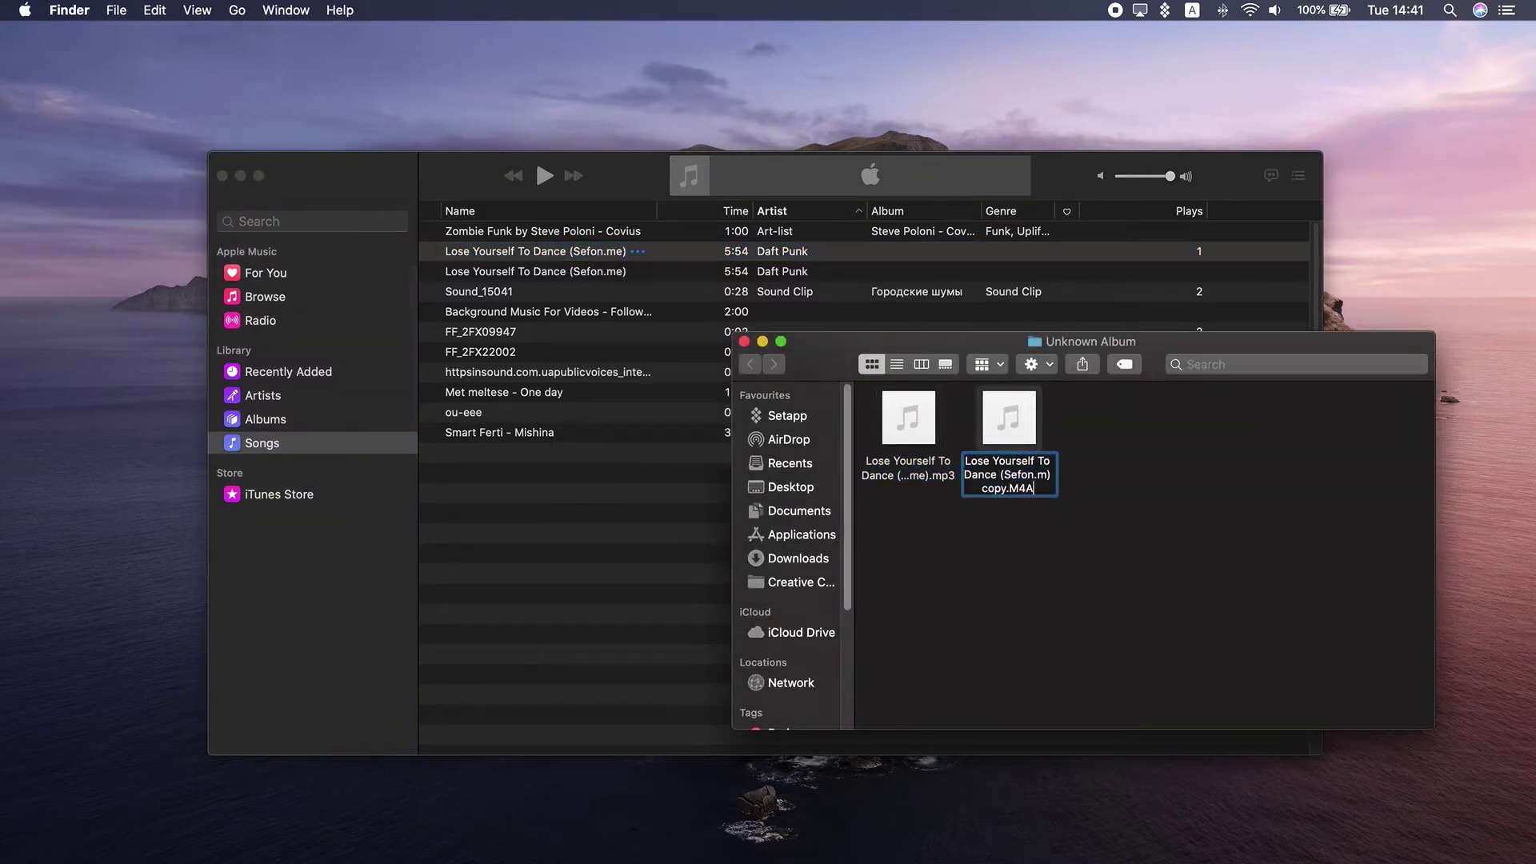
key("BackSpace")
type("R")
key("Return")
left_click(888, 325)
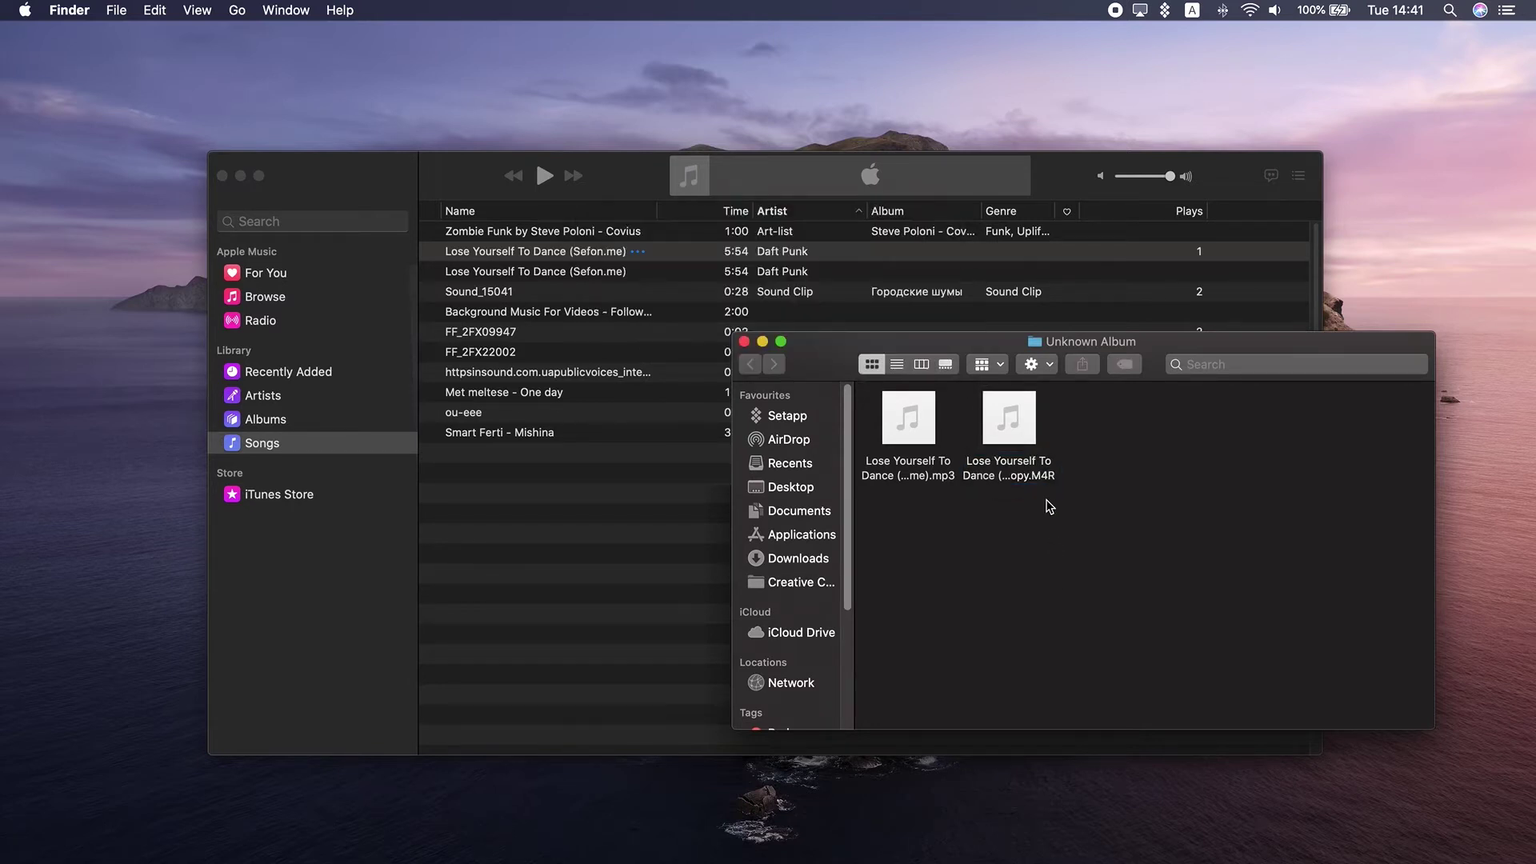
Drag the .M4R file into the Music library window
left_click_drag(1008, 432, 654, 459)
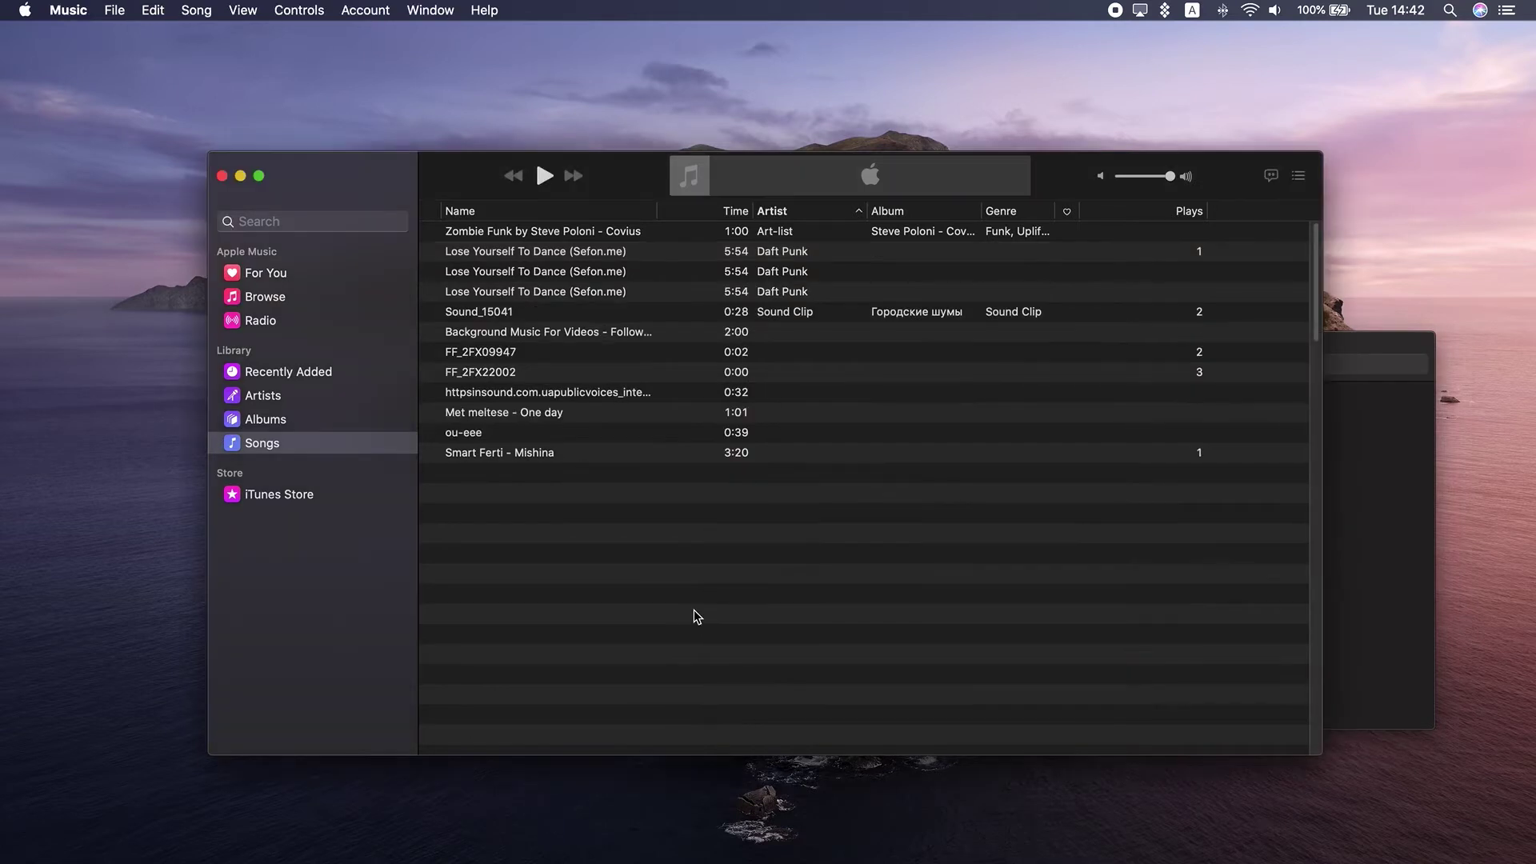
Delete a duplicate Lose Yourself To Dance track from the library, then bring up Launchpad
left_click(616, 272)
right_click(614, 271)
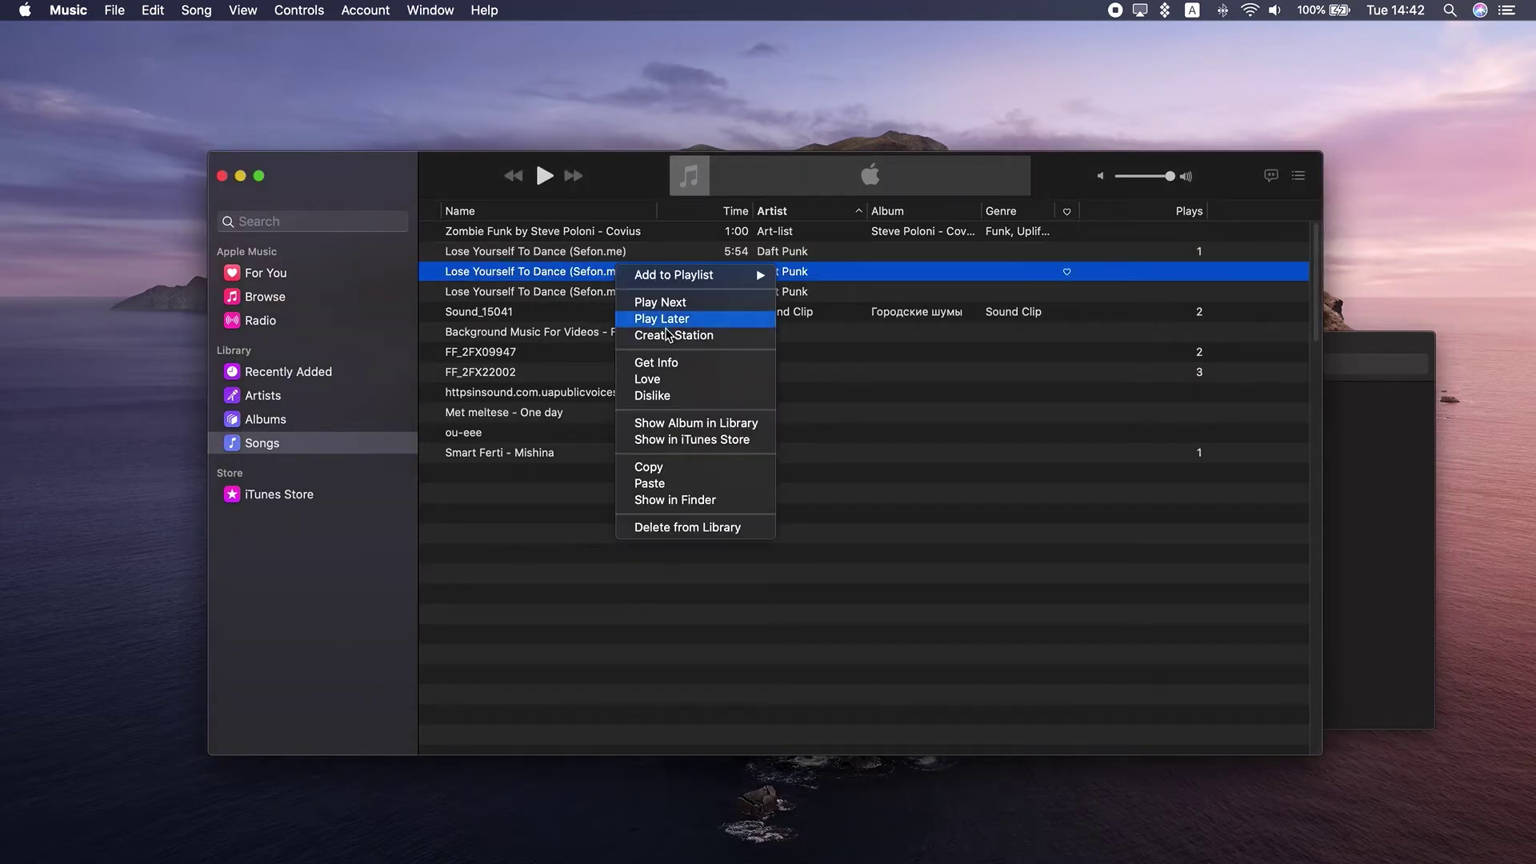
left_click(705, 531)
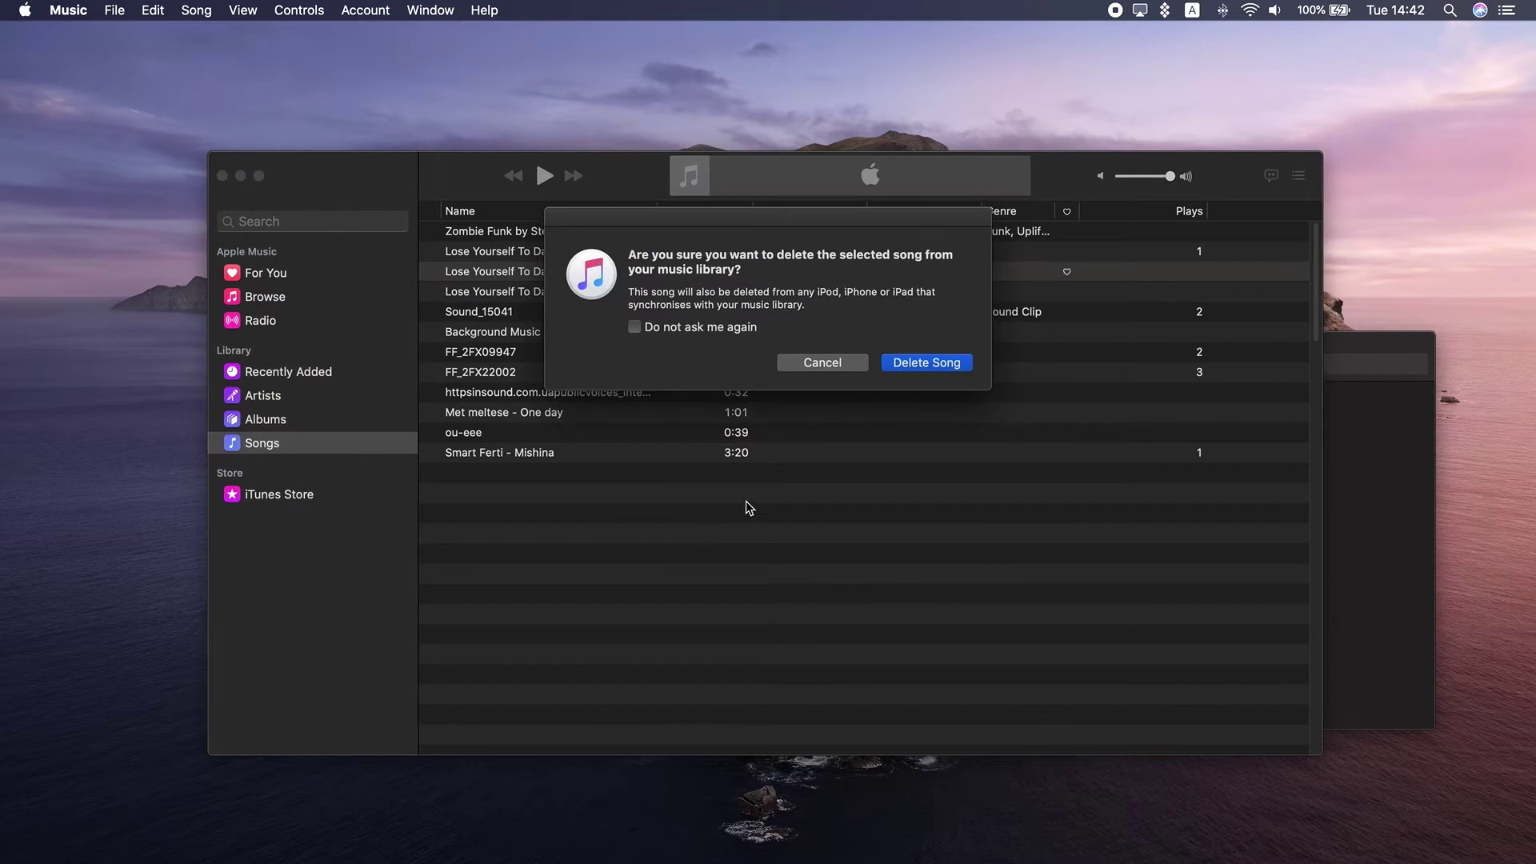
left_click(901, 364)
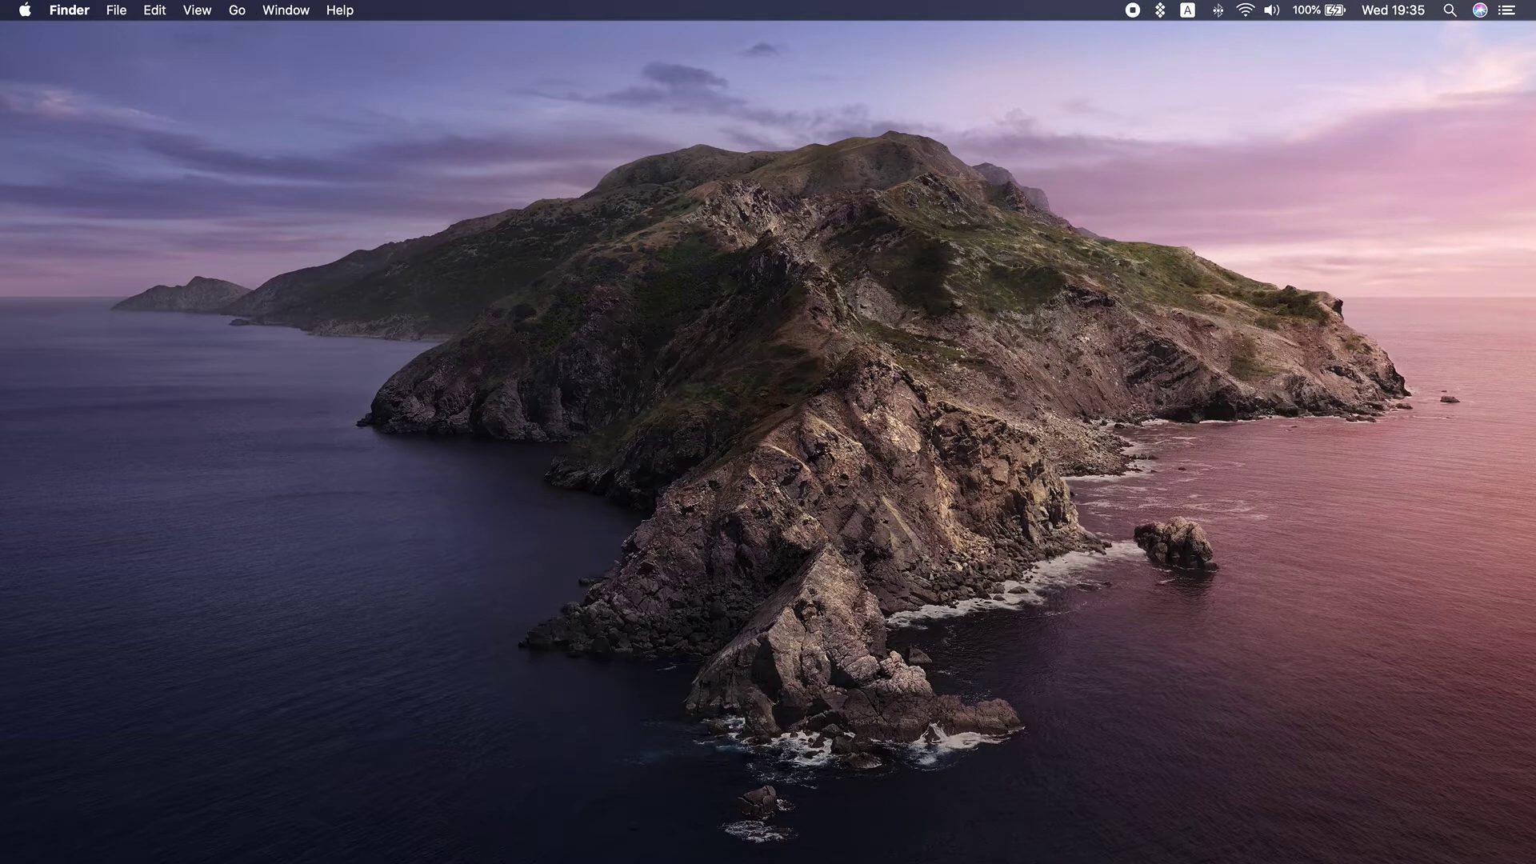
key("F4")
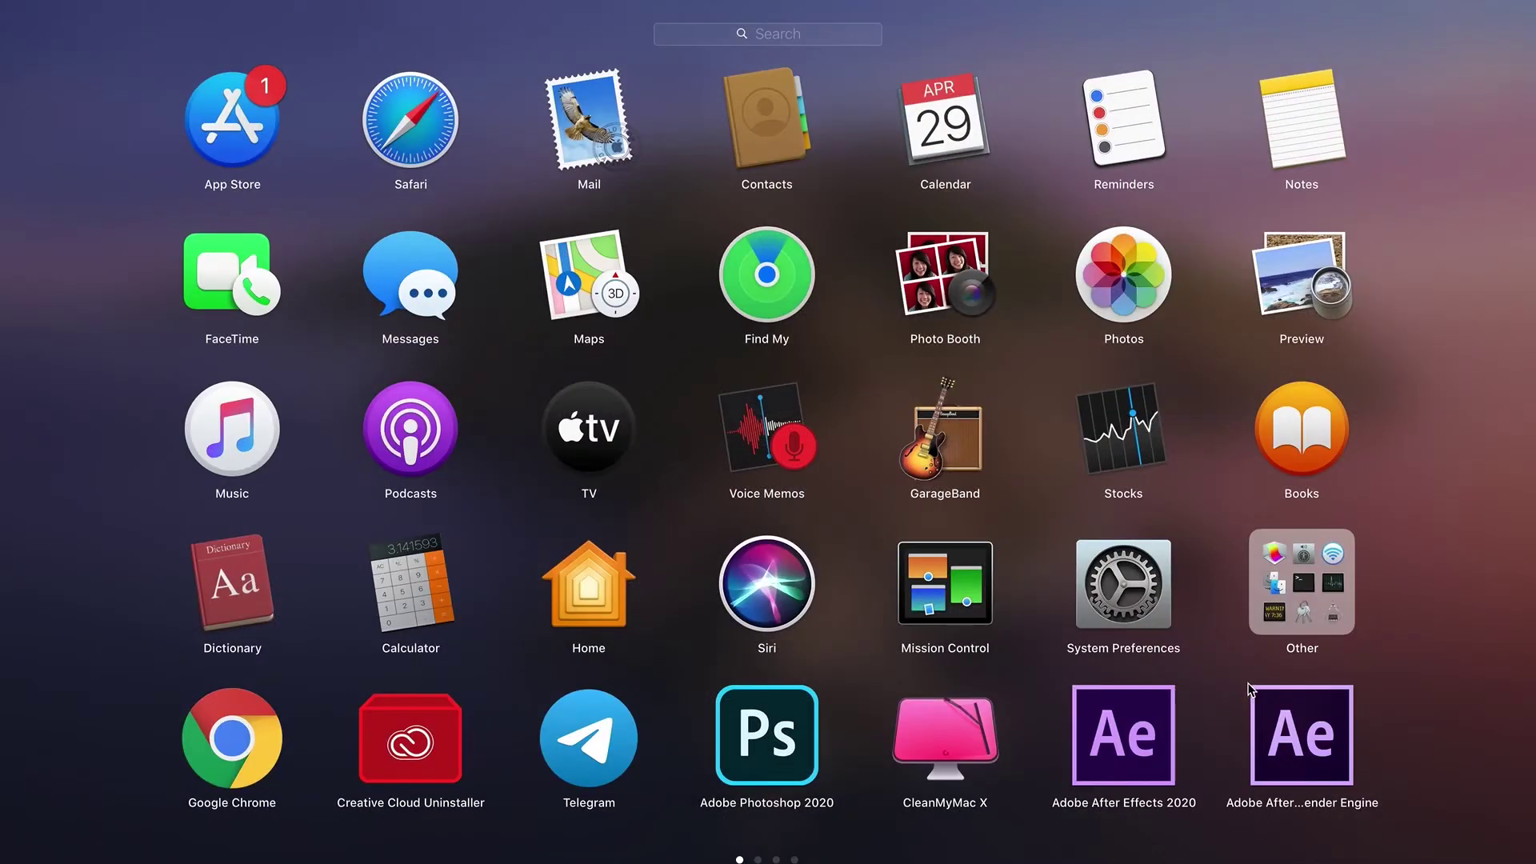
Launch Disk Utility from Other and erase Your disk 1 as ExFAT, dismissing the completion notice
left_click(1296, 588)
left_click(781, 415)
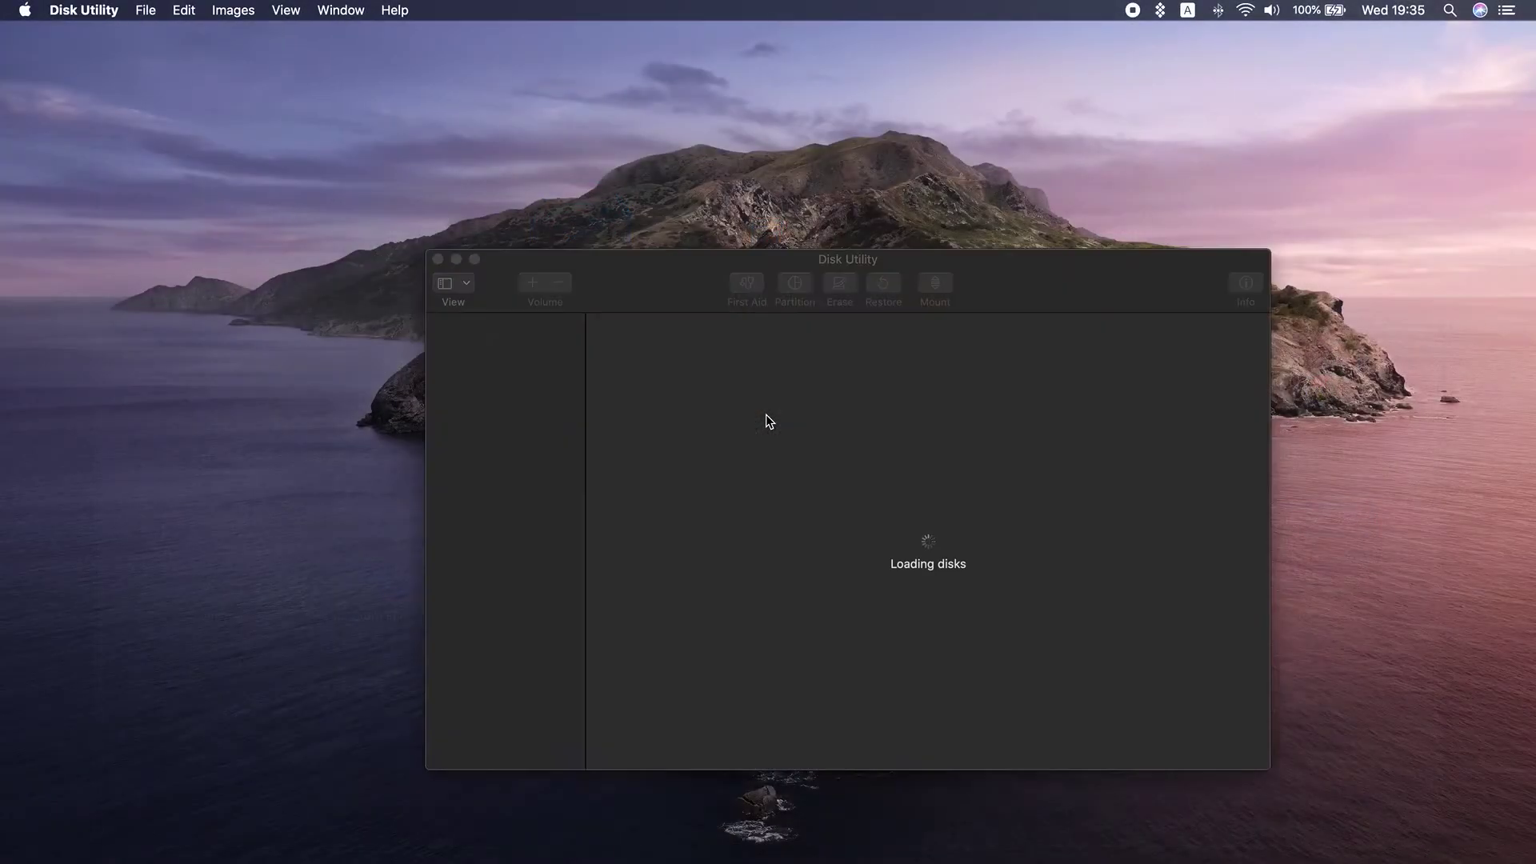
left_click(497, 445)
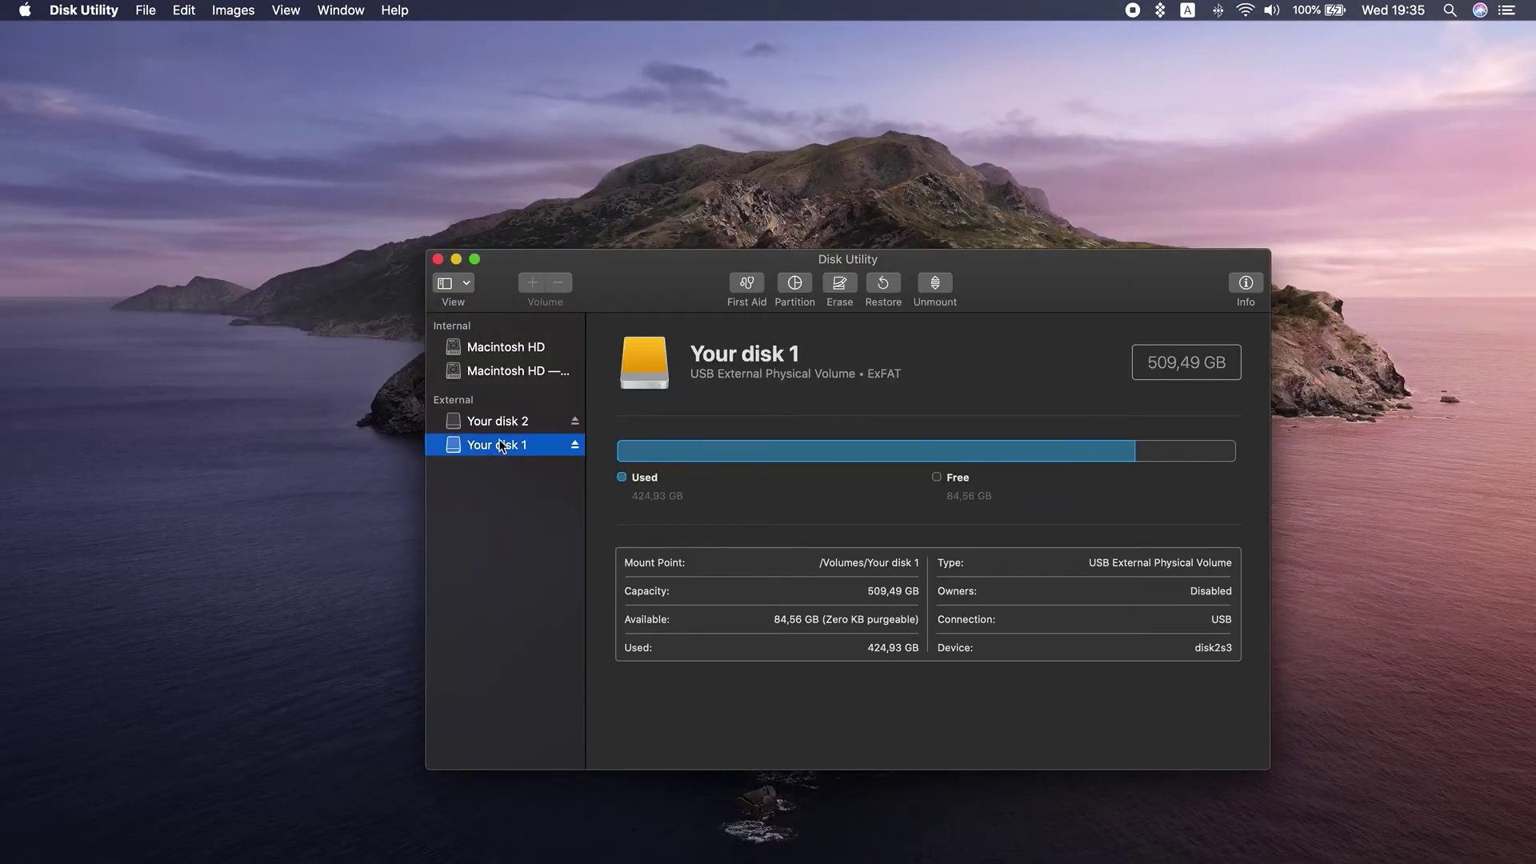
left_click(838, 288)
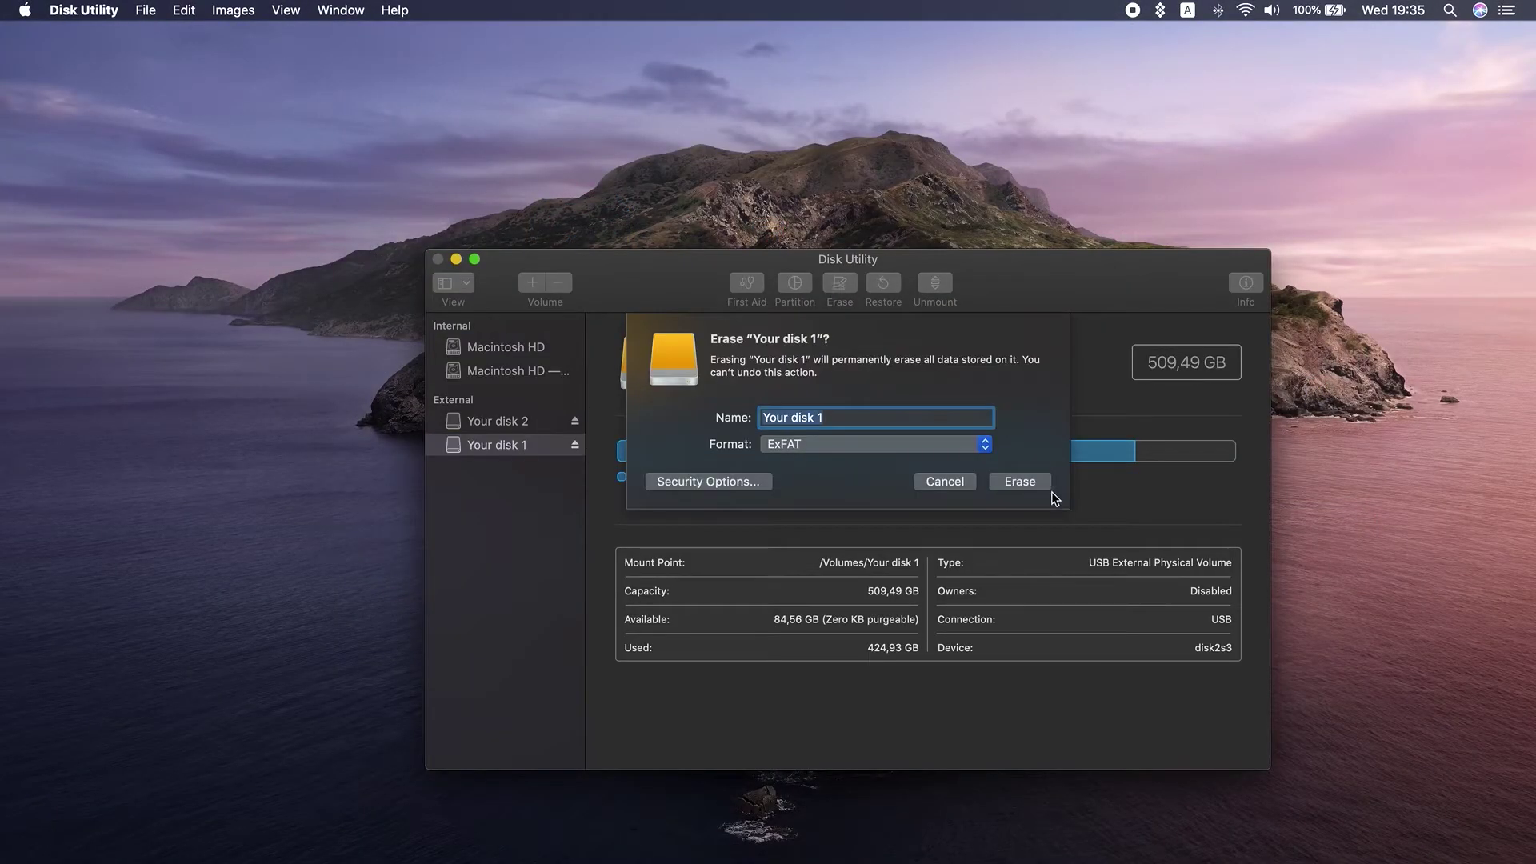
left_click(1020, 482)
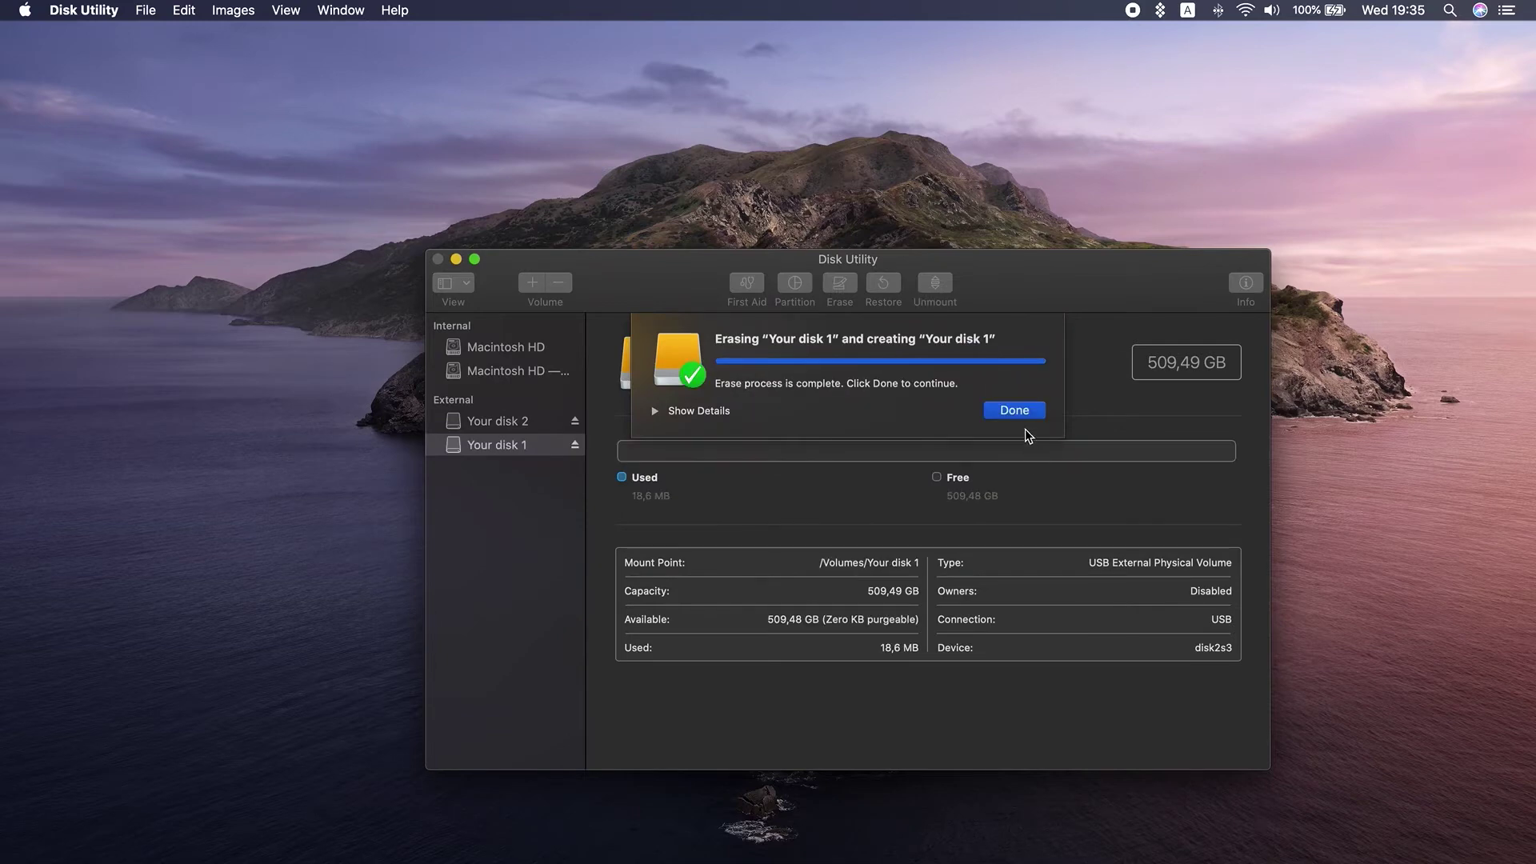
left_click(1016, 411)
Close Disk Utility, launch Disk Drill from Setapp and choose Backup into DMG image
left_click(439, 259)
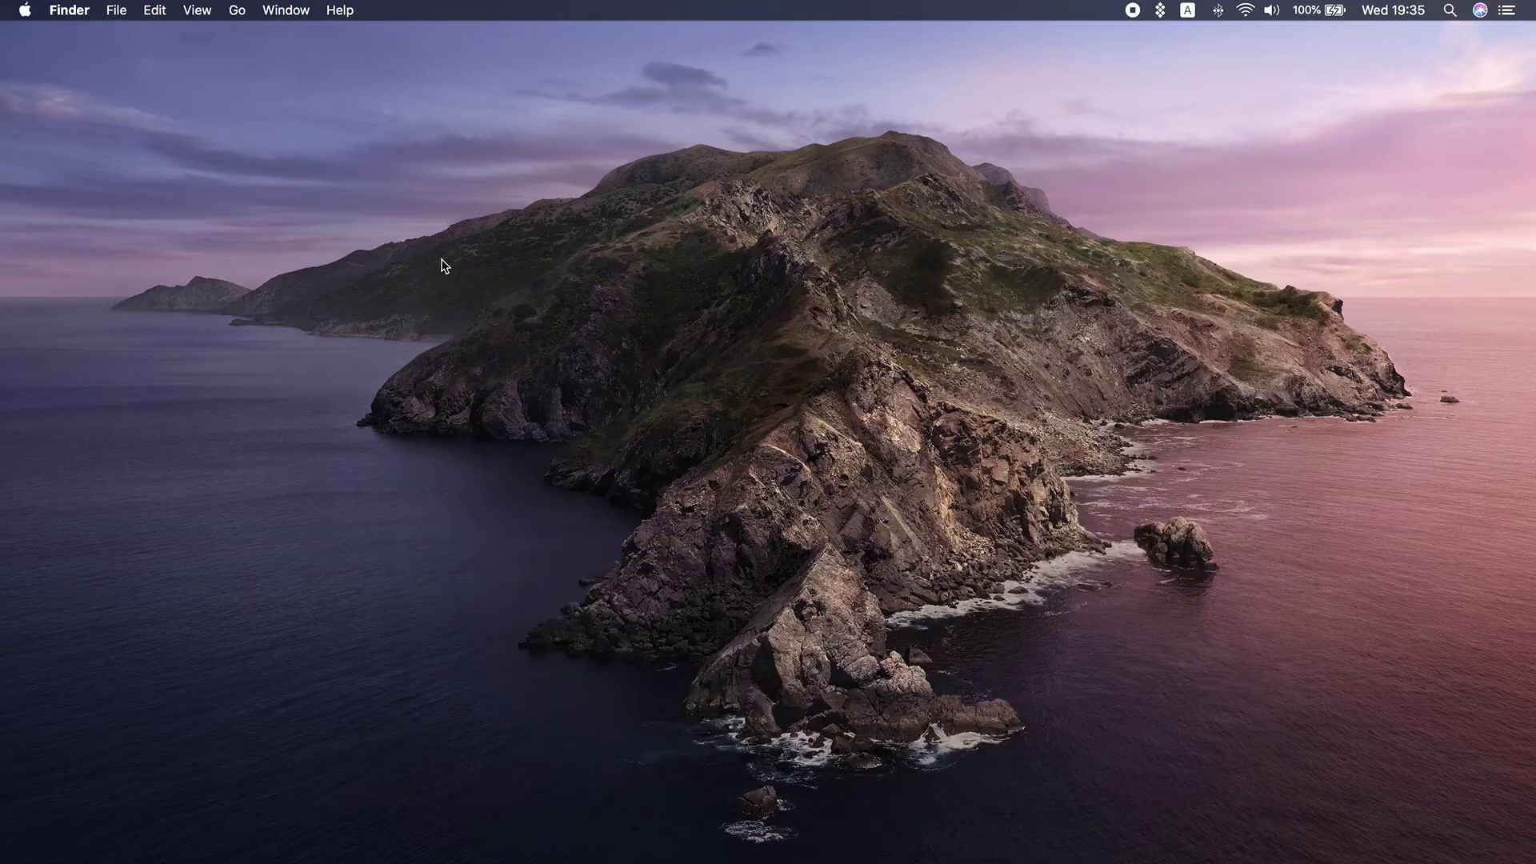
left_click(1161, 11)
left_click(672, 275)
left_click(654, 306)
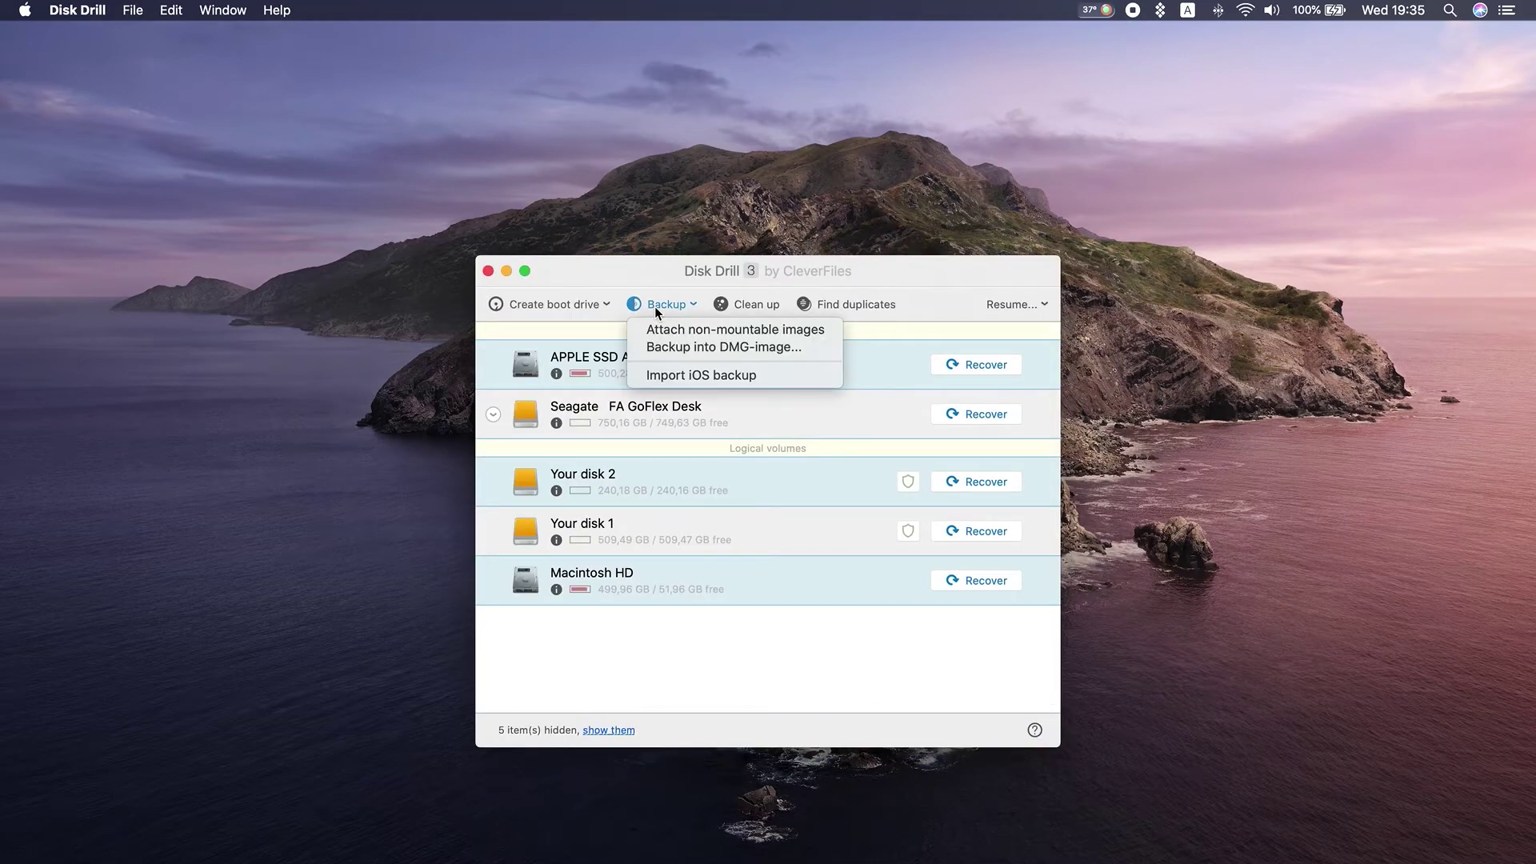
left_click(708, 346)
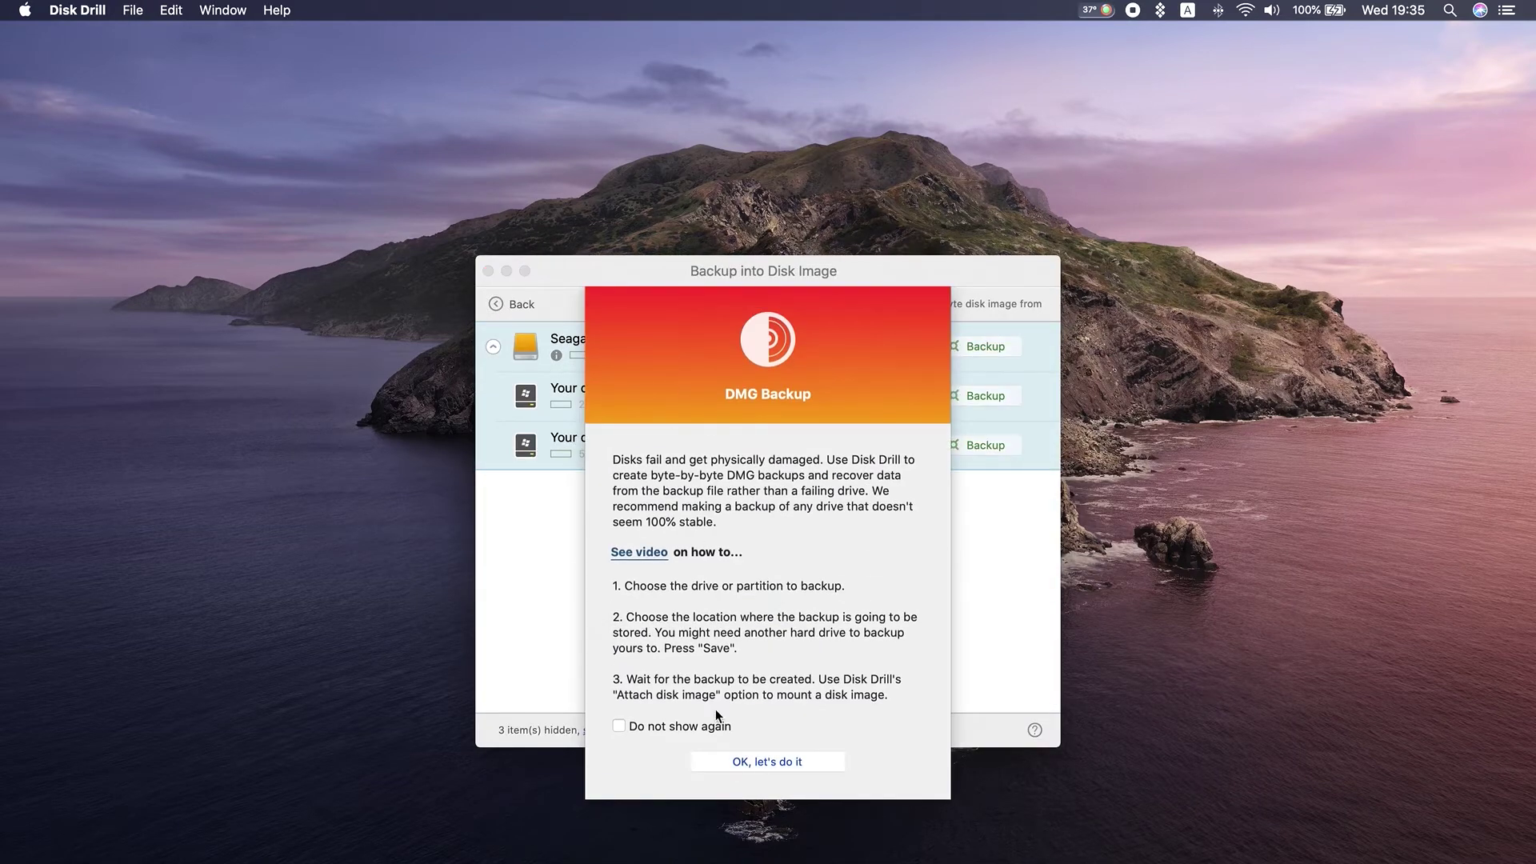
left_click(744, 764)
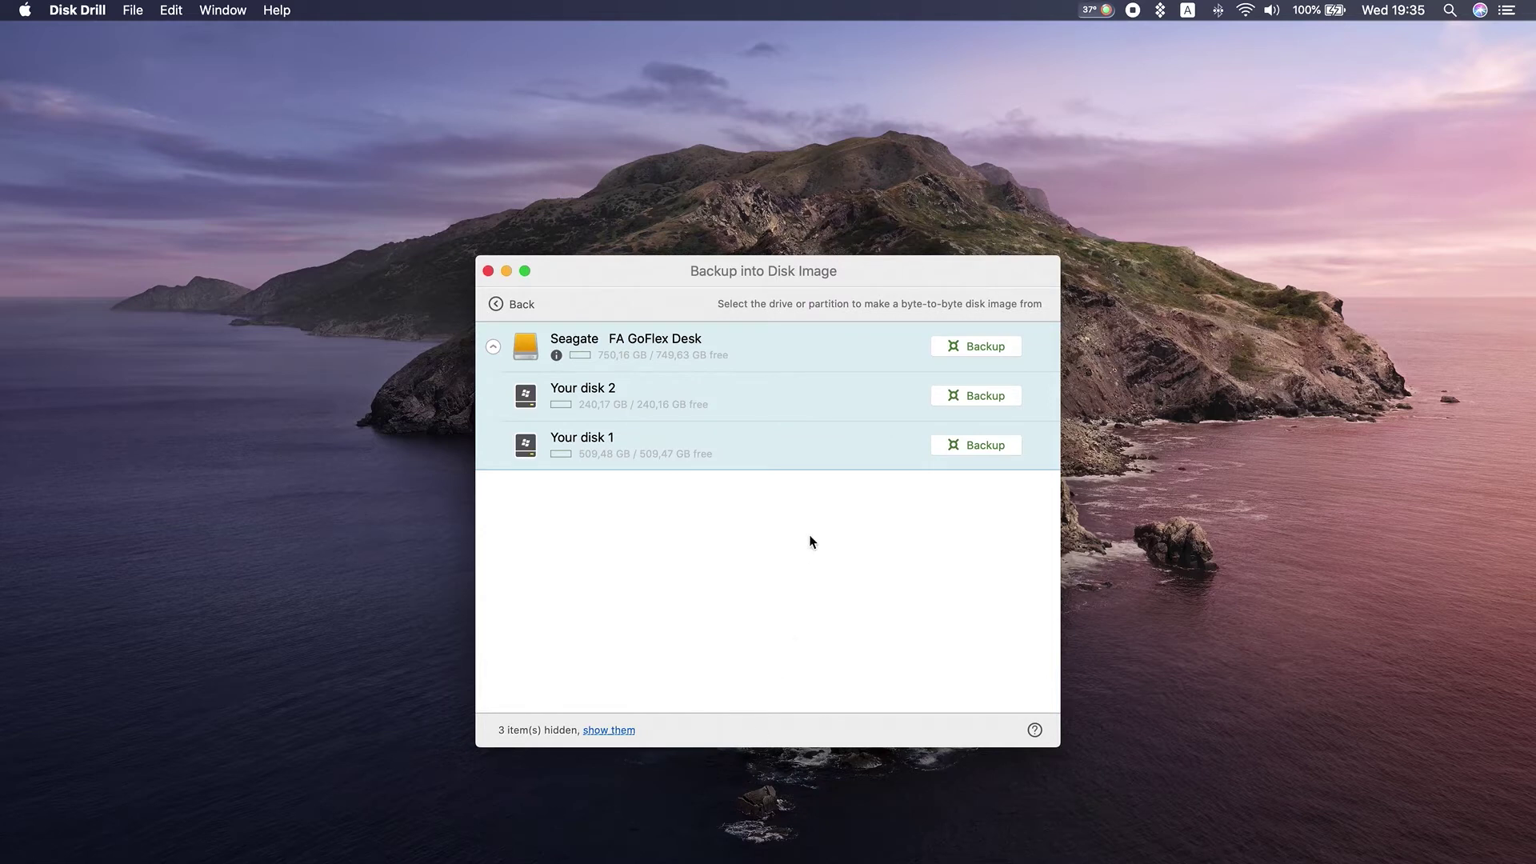
Start a disk image backup of Your disk 2 saved onto Your disk 1
left_click(966, 397)
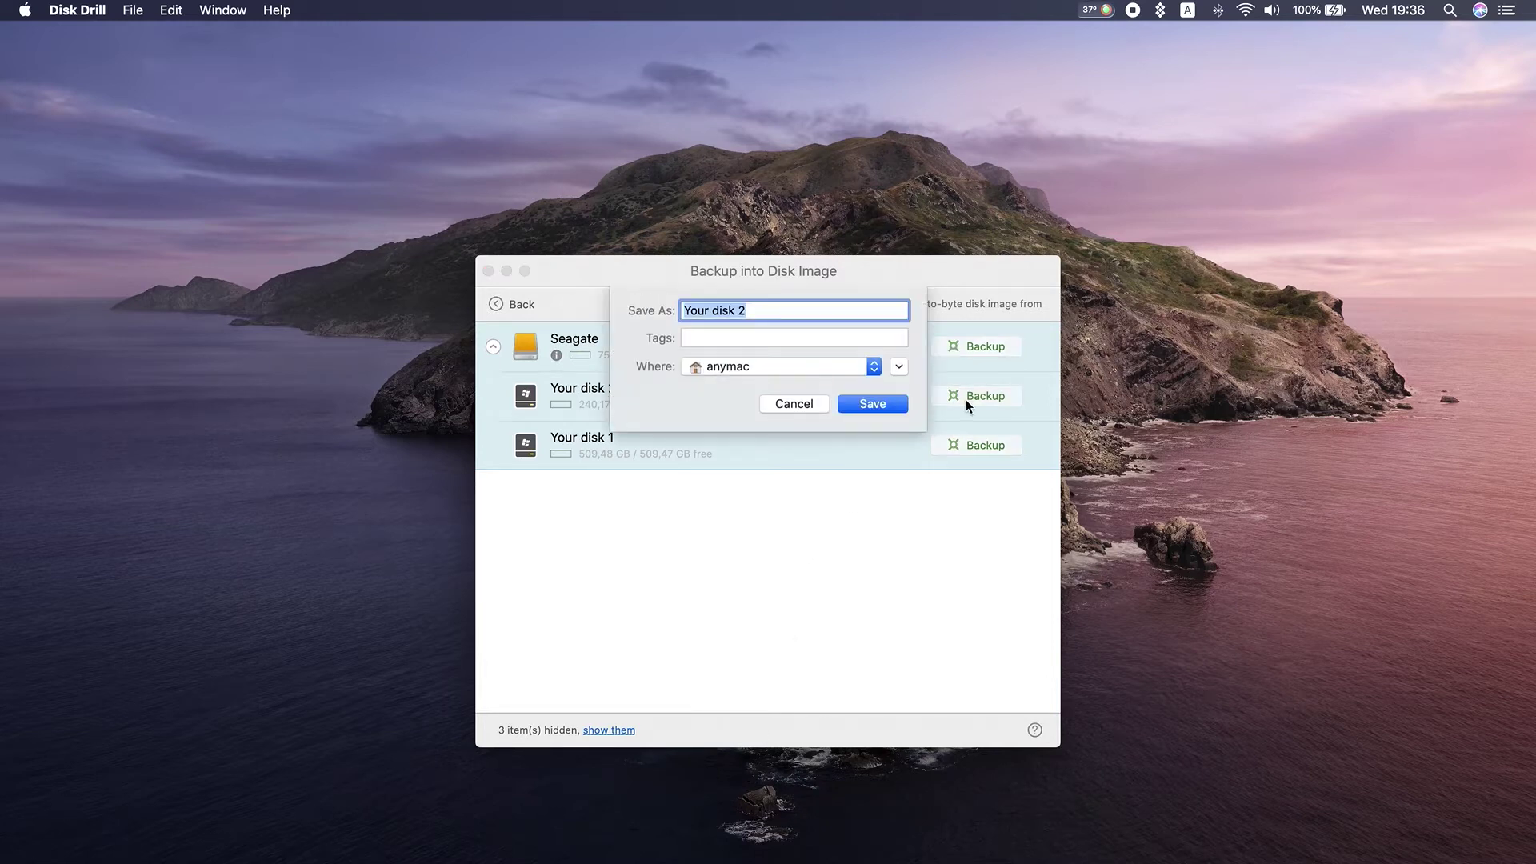
left_click(825, 366)
left_click(788, 457)
left_click(873, 405)
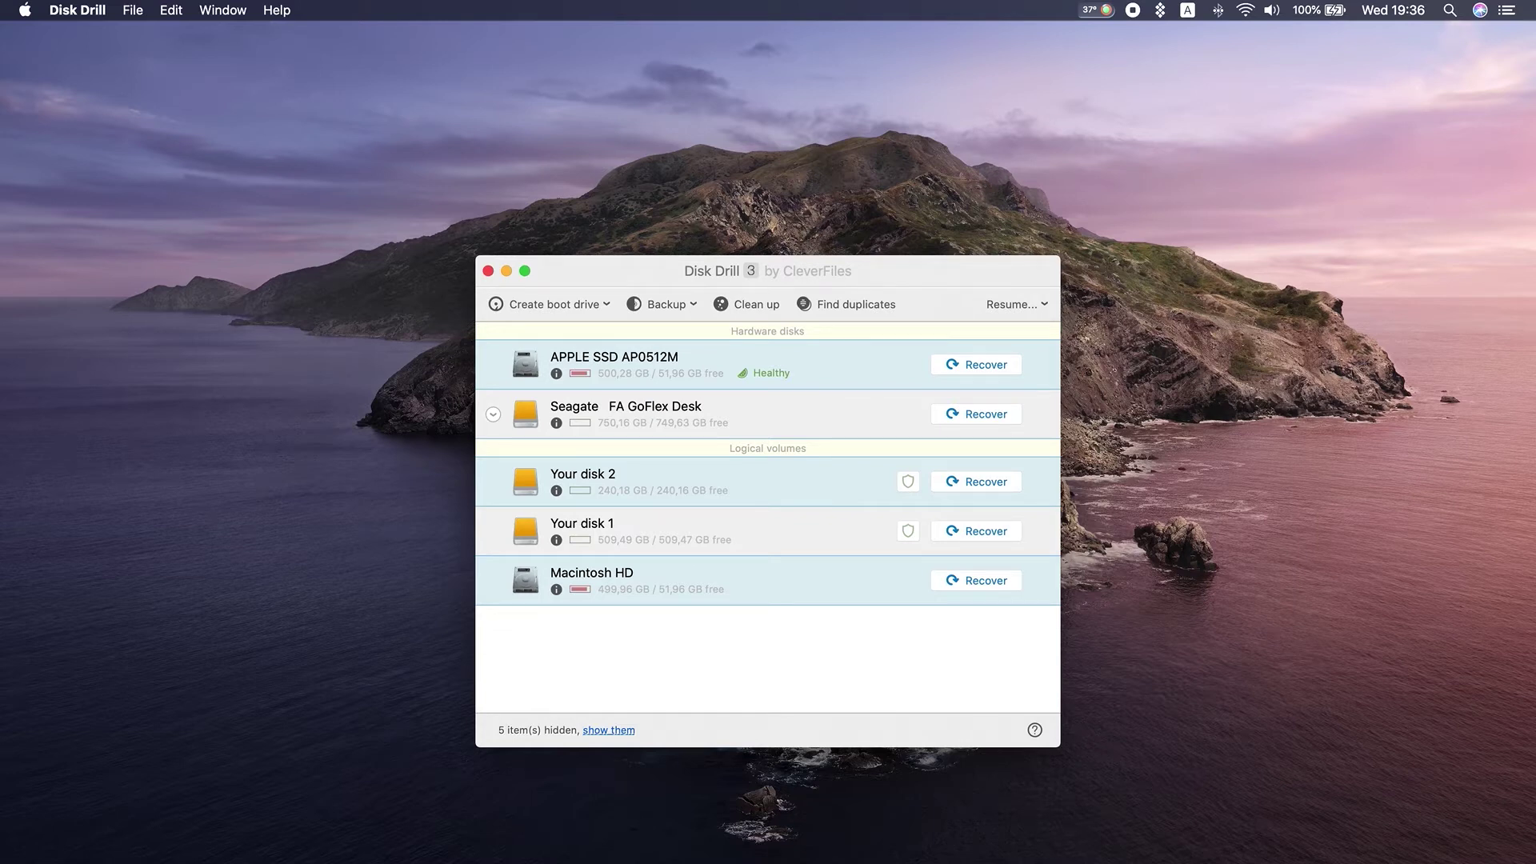
Start an all-methods recovery scan of Your disk 2, then minimize Disk Drill
mouse_move(937, 482)
left_click(960, 481)
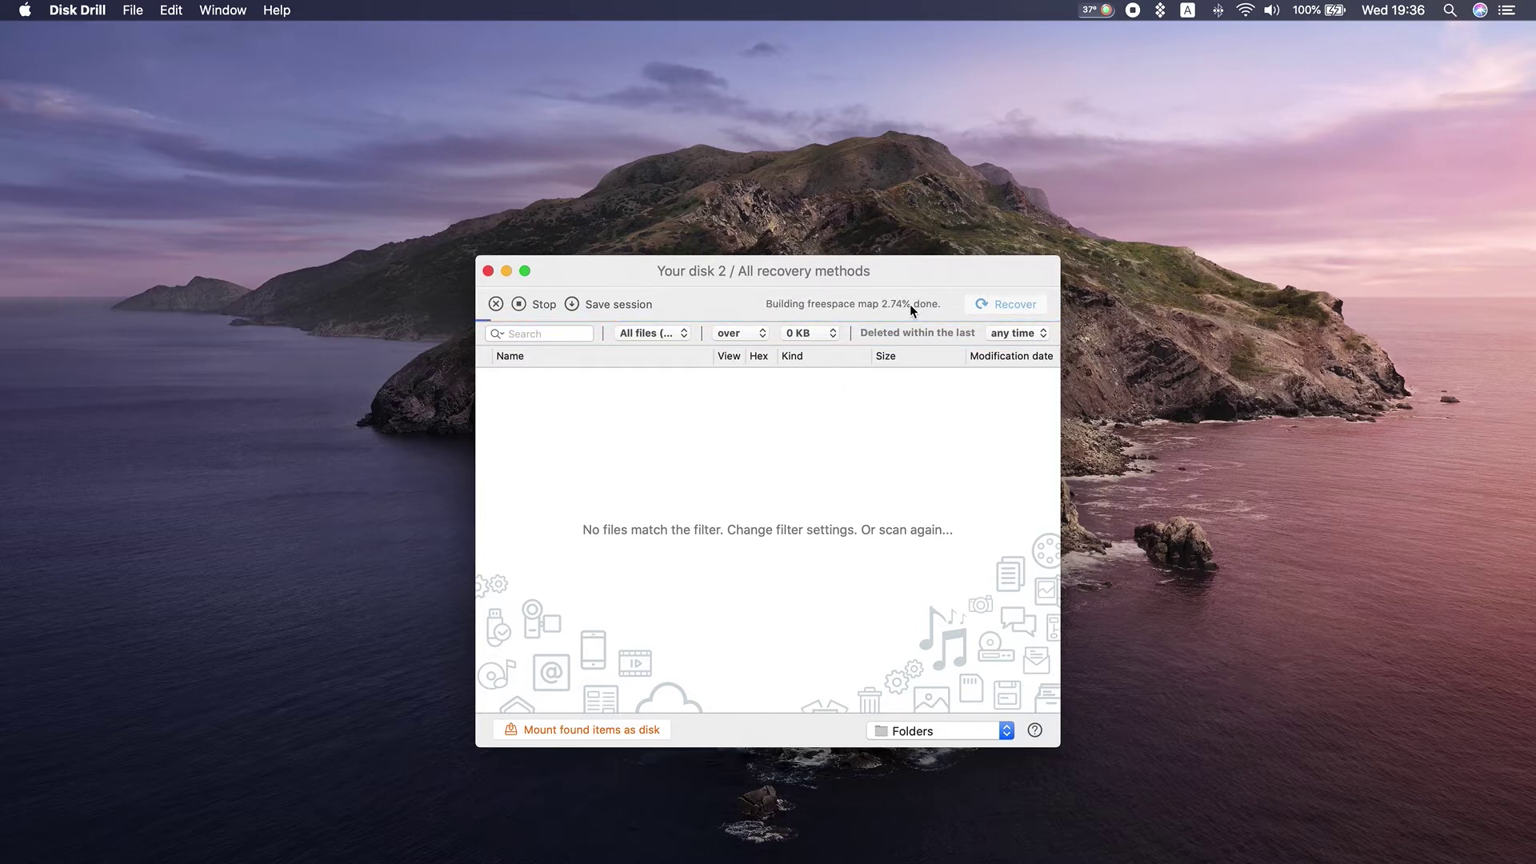
left_click(508, 272)
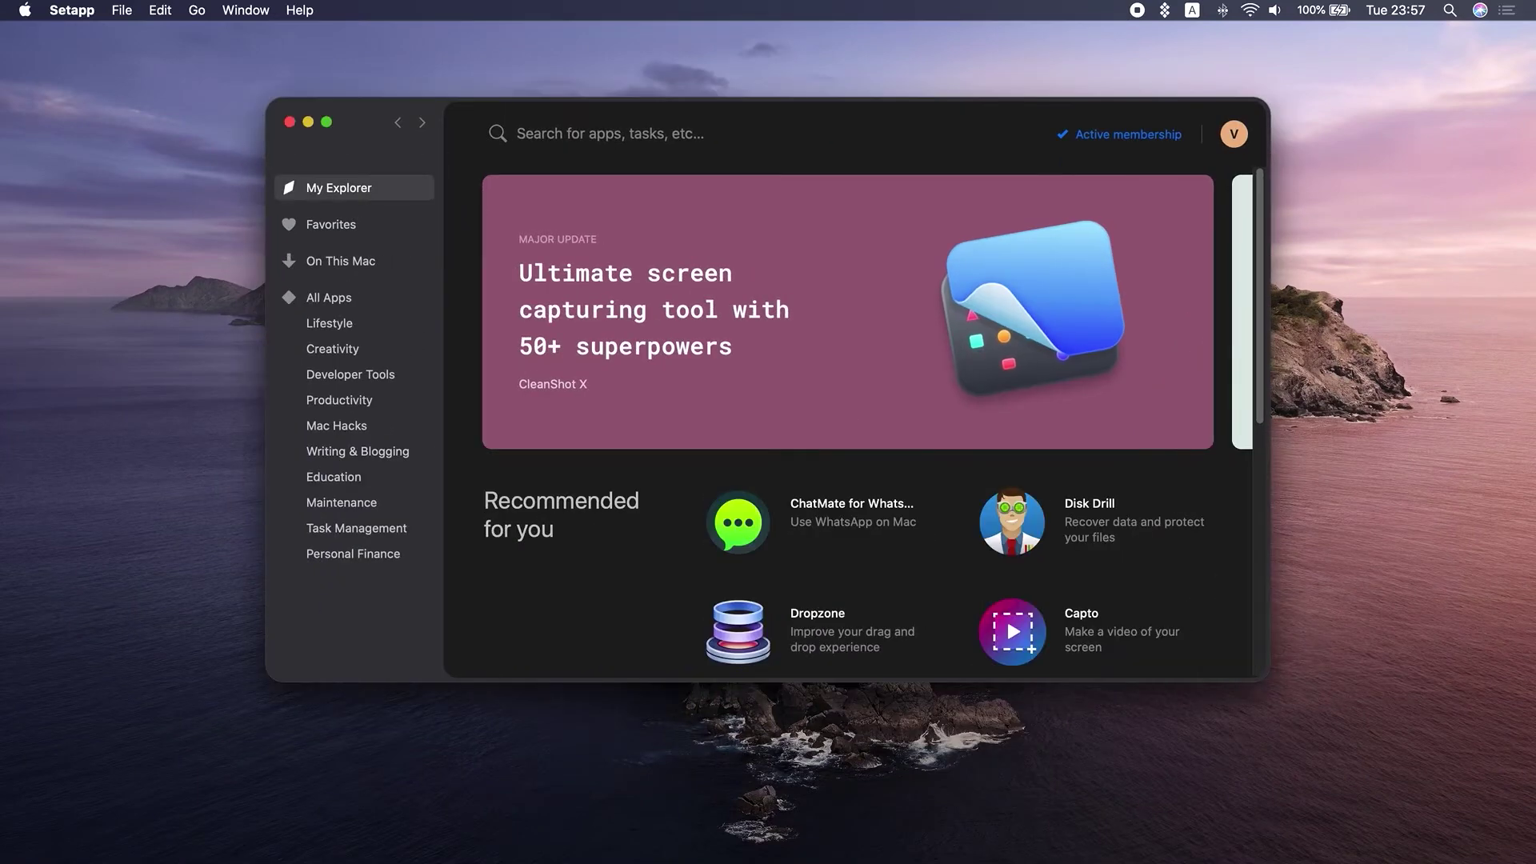
Search Setapp for Wallpaper Wizard, install it, and minimize the Setapp window
left_click(600, 132)
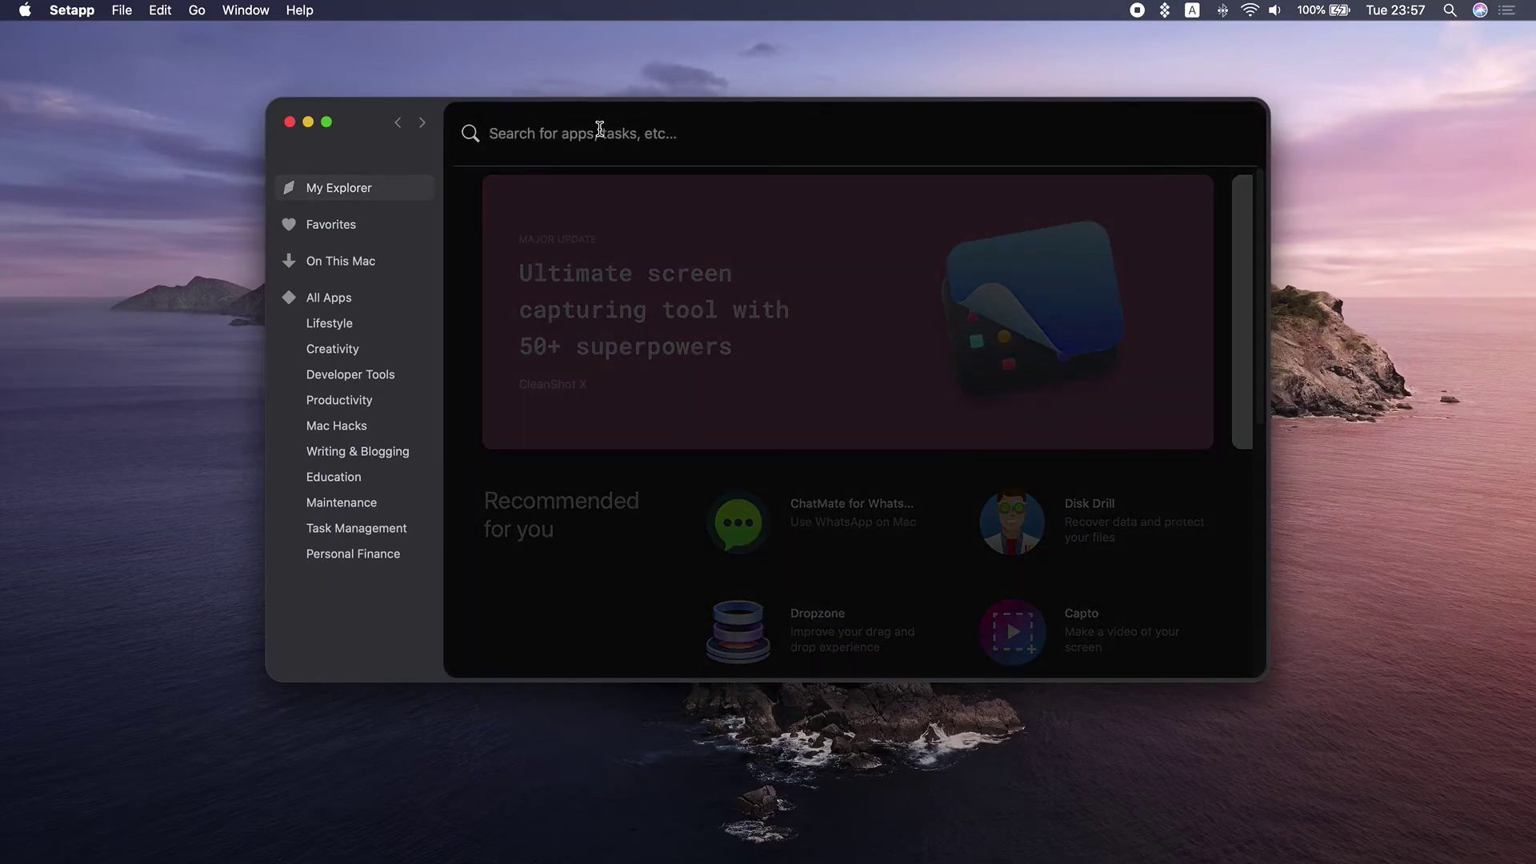
type("Wallpaper Wizard")
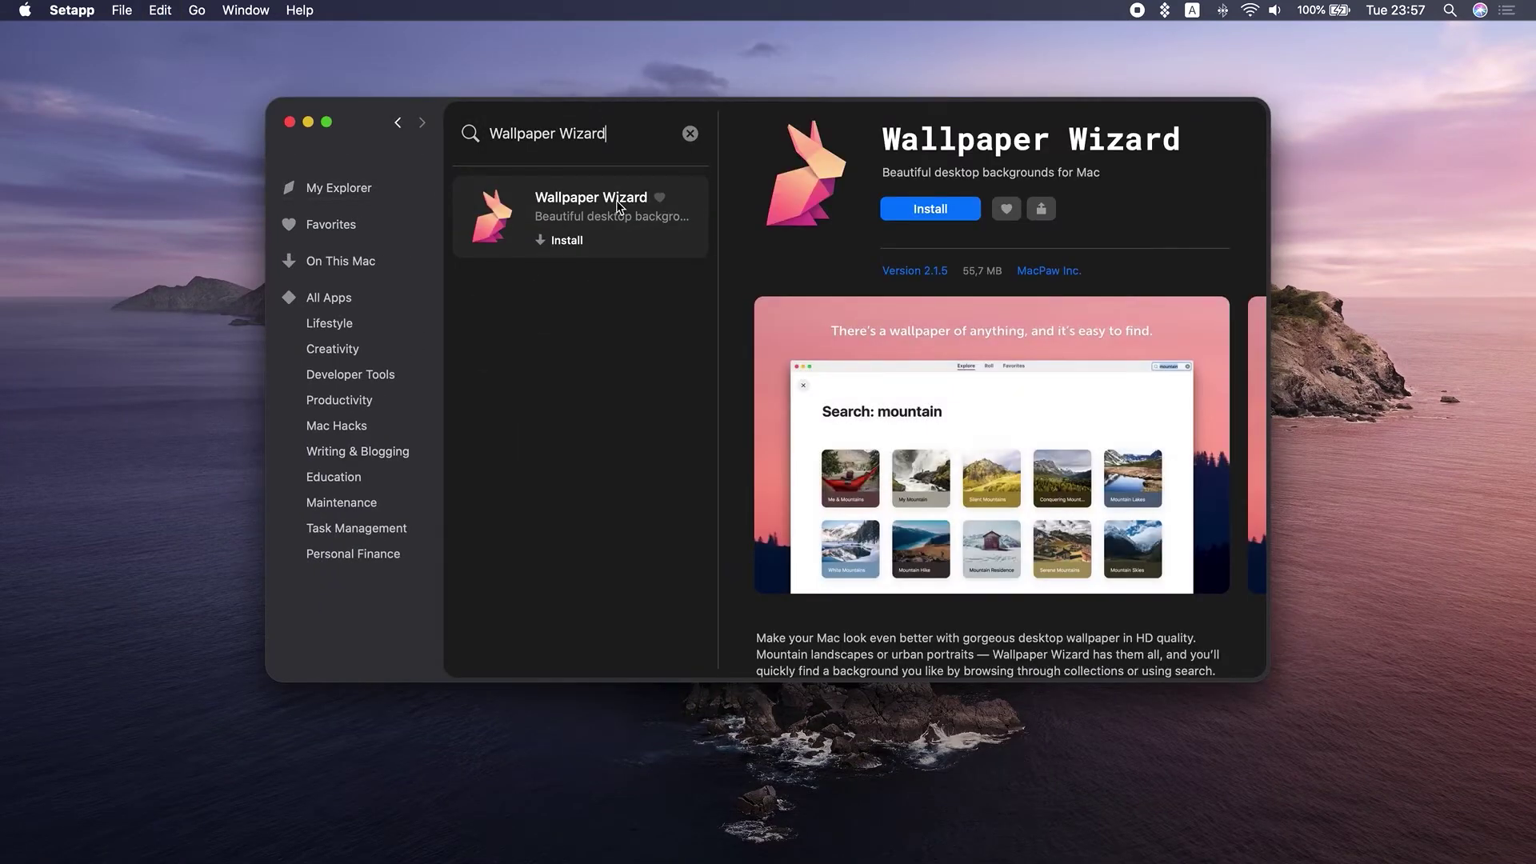
left_click(930, 209)
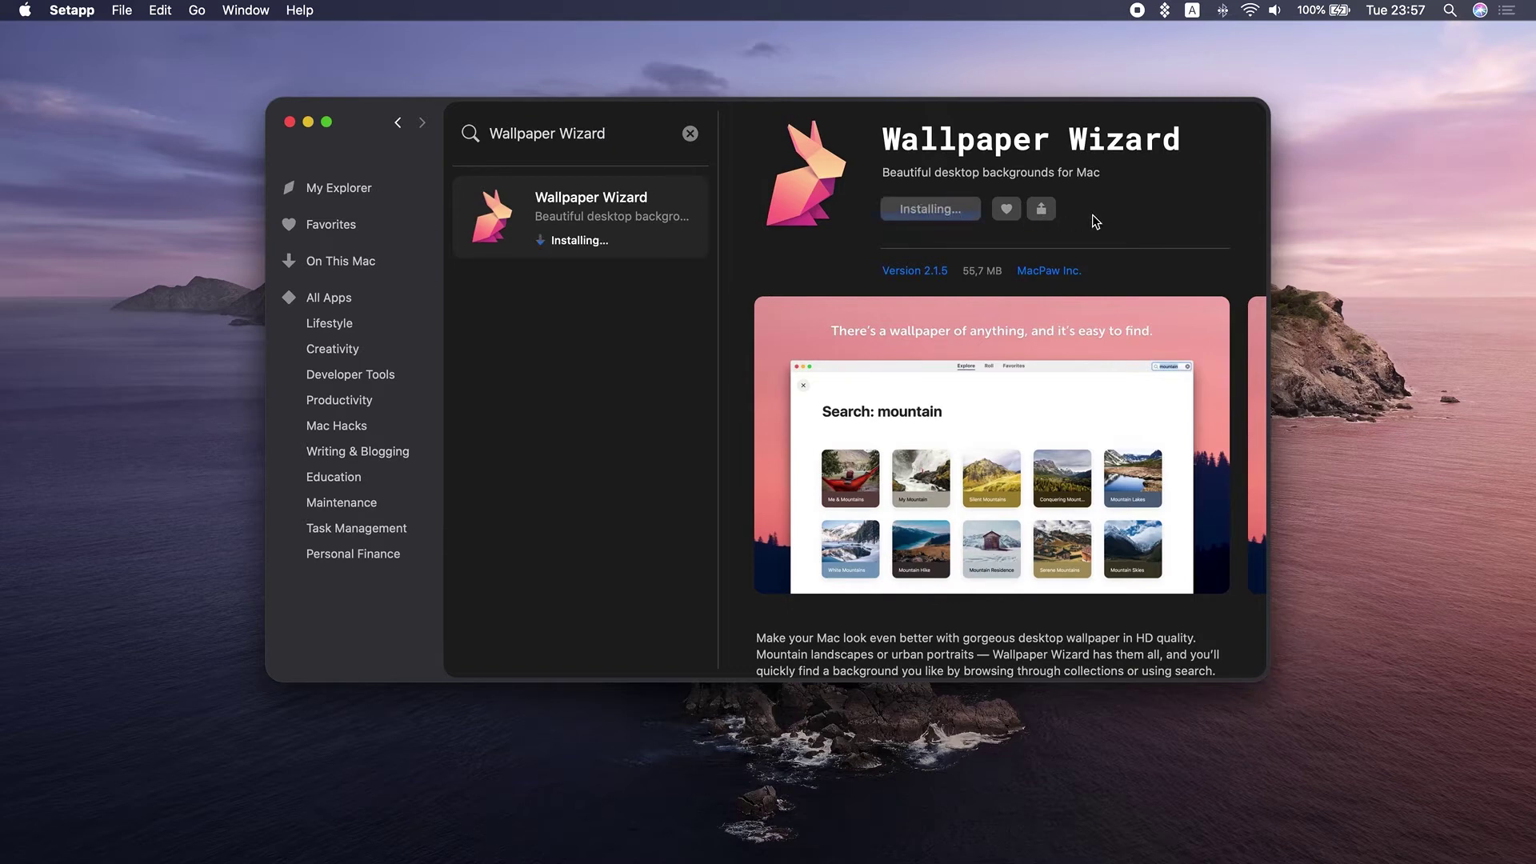
left_click(307, 121)
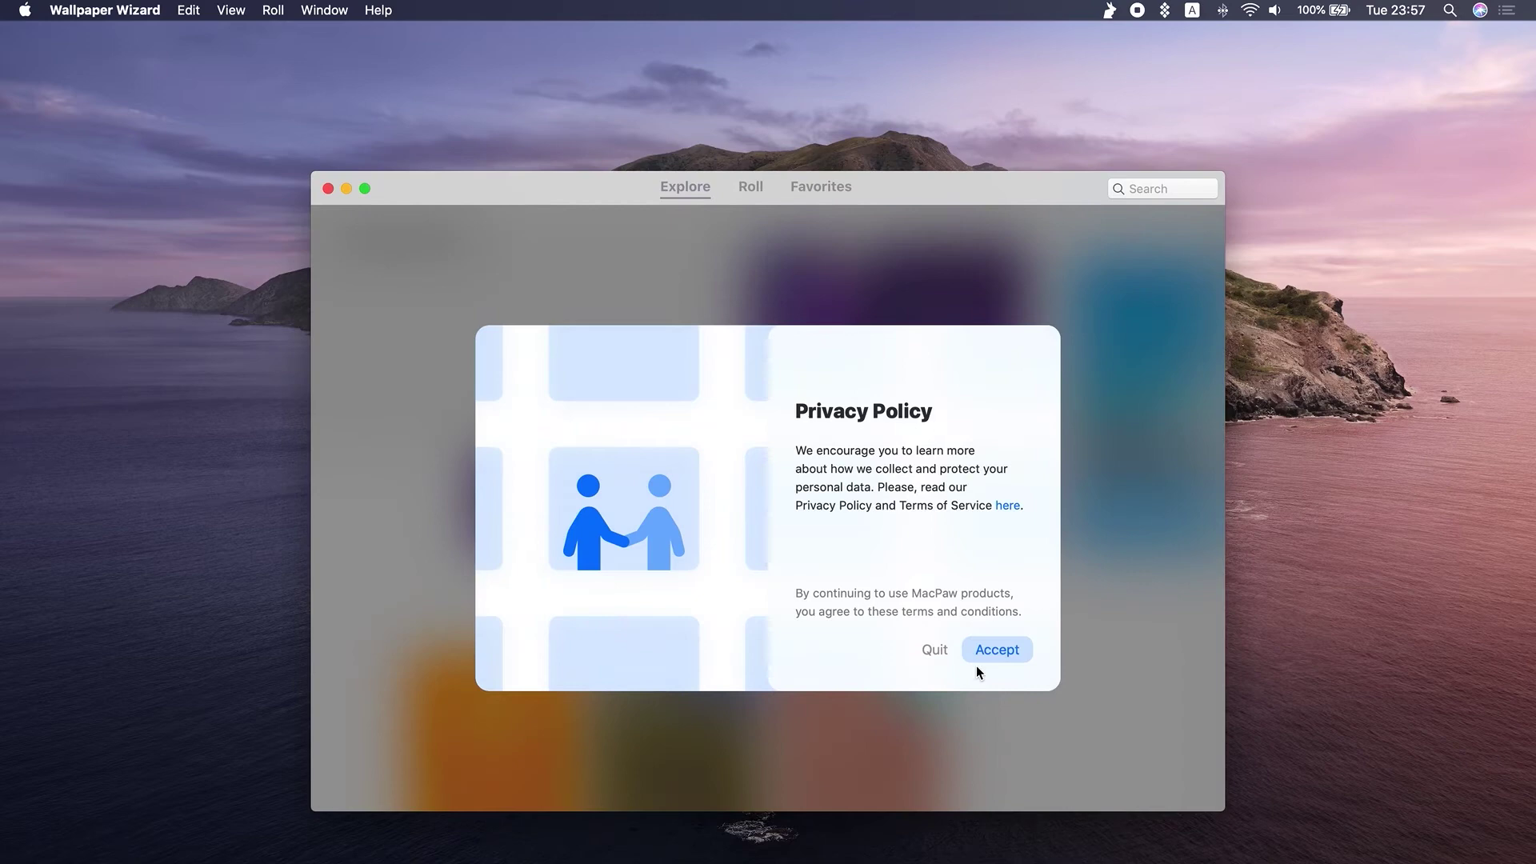
Accept the privacy policy and skip onboarding without creating an account
left_click(954, 648)
left_click(946, 652)
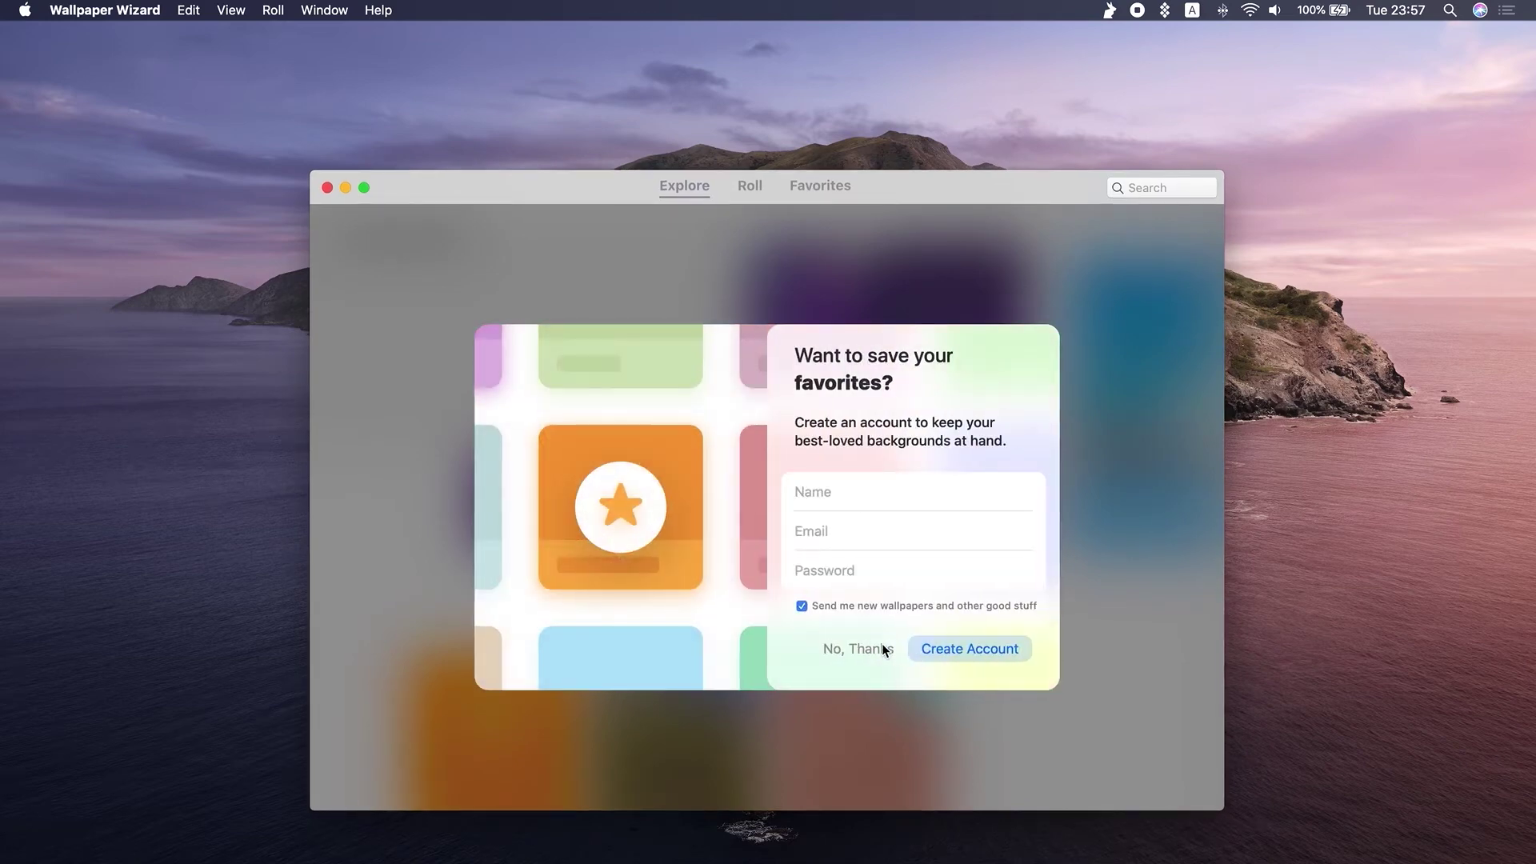
left_click(883, 644)
key("Return")
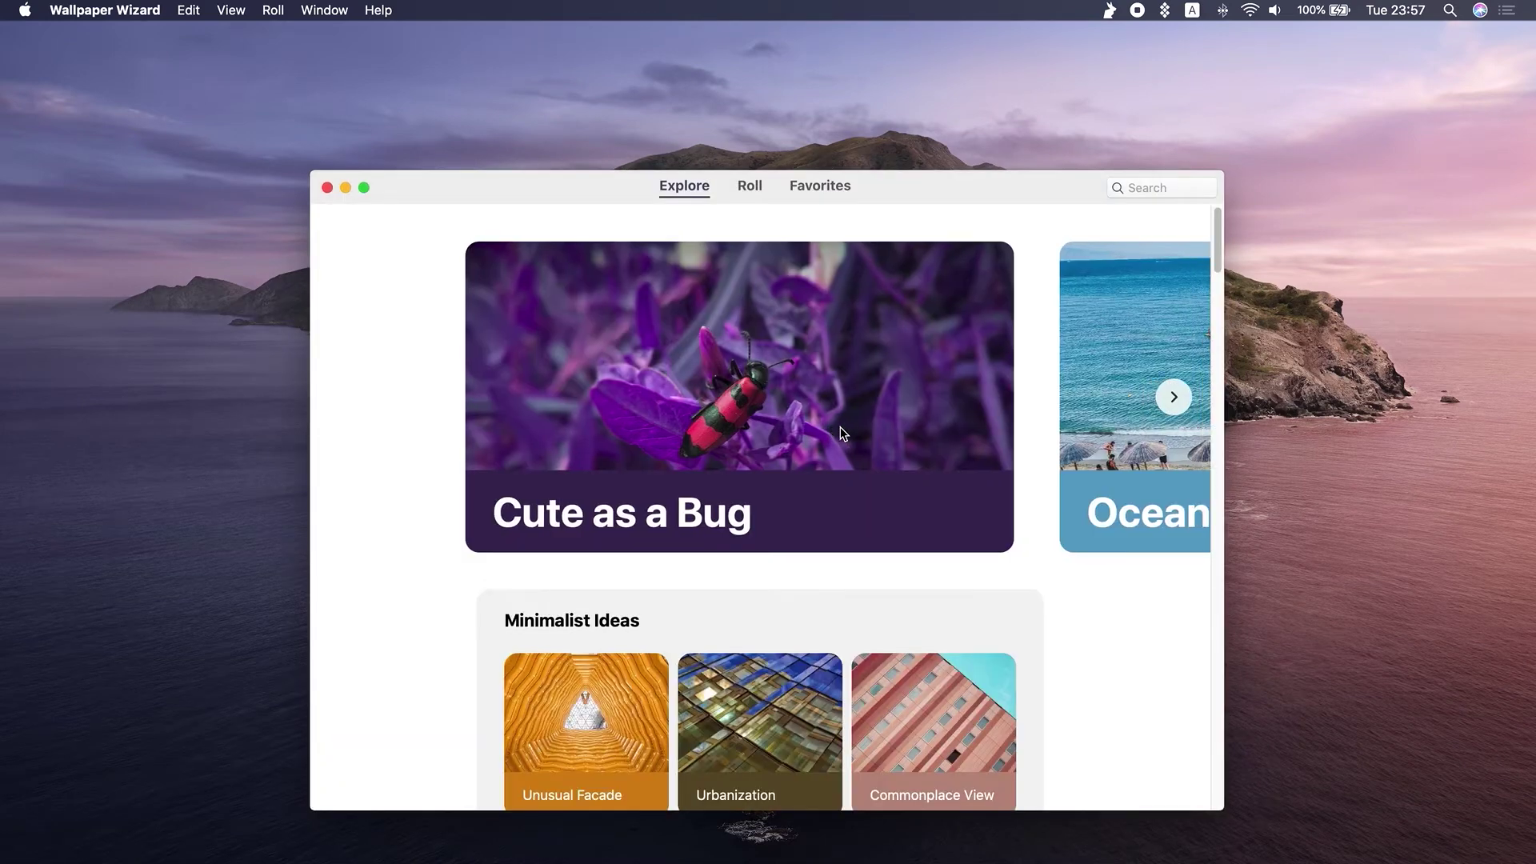
scroll(841, 432, "right", 6)
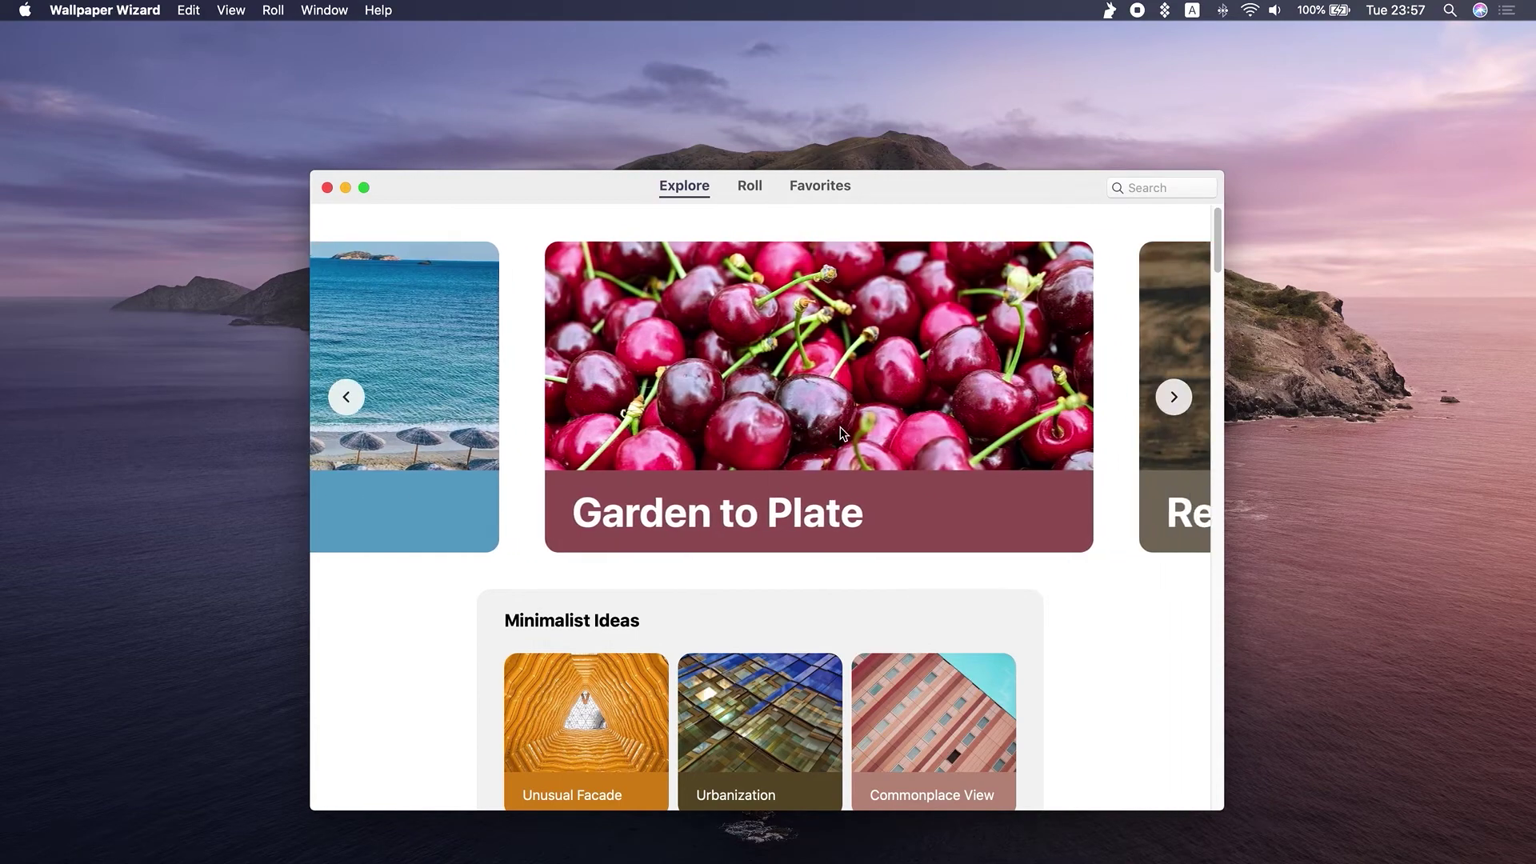
Add the Garden to Plate collection to the Roll so cherries become the wallpaper, review the Roll, then quit Wallpaper Wizard
left_click(841, 433)
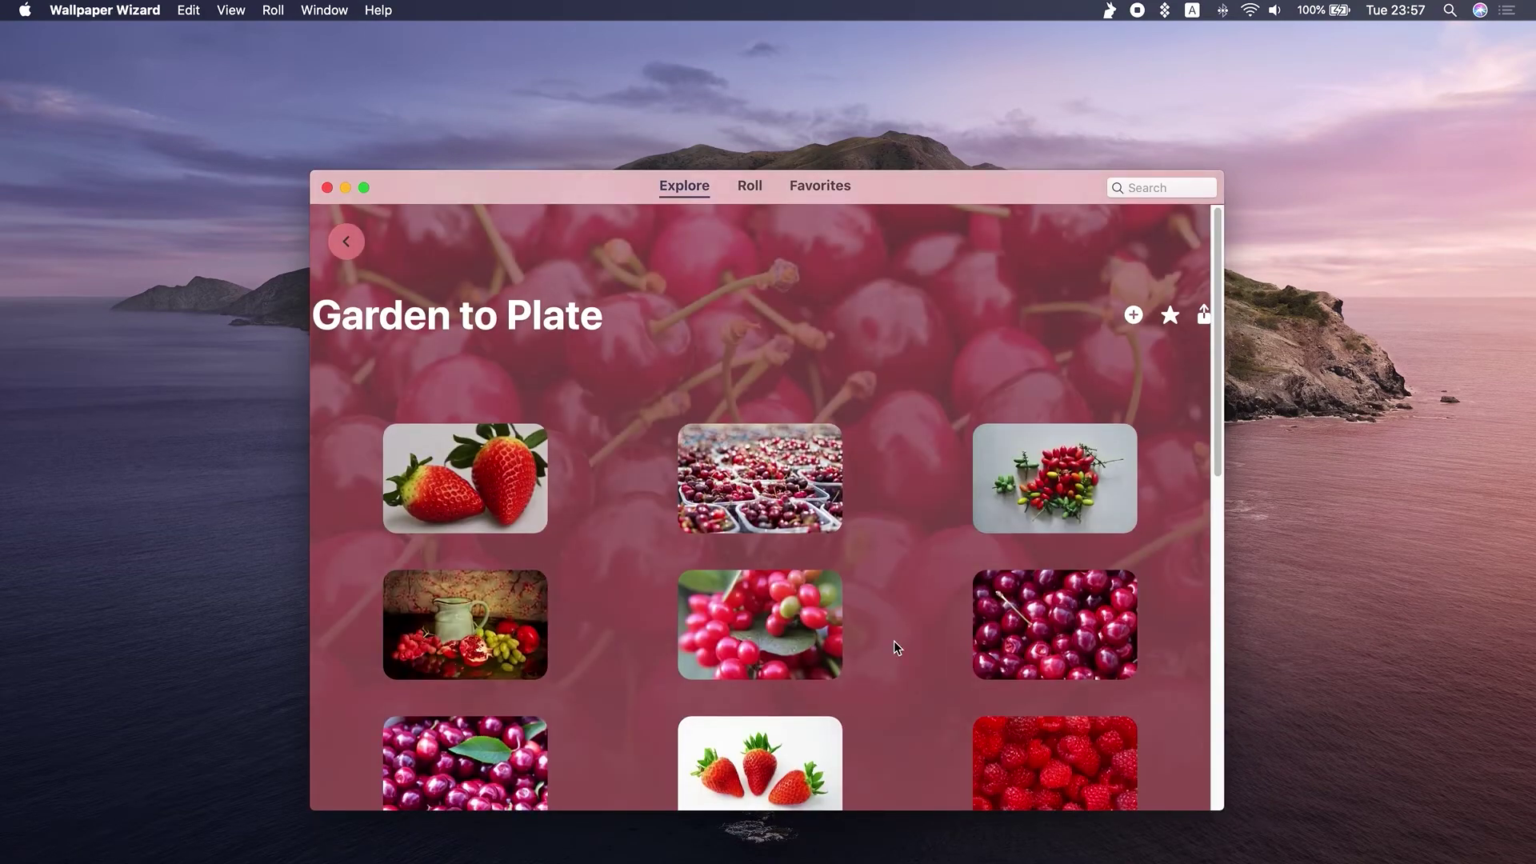
scroll(895, 641, "down", 5)
scroll(893, 642, "down", 5)
scroll(894, 642, "down", 3)
scroll(894, 641, "down", 3)
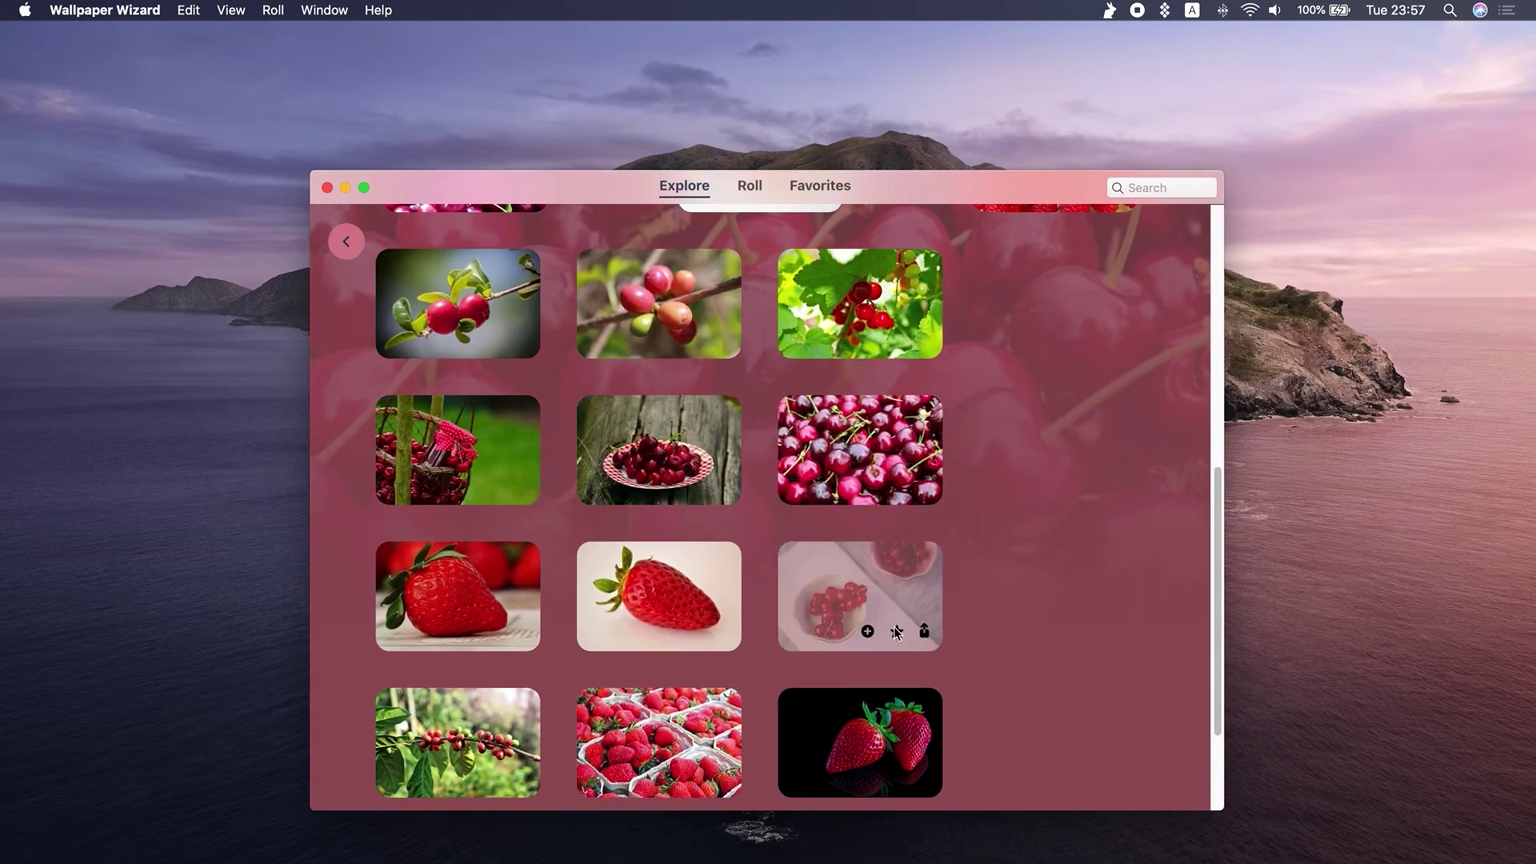
left_click(869, 485)
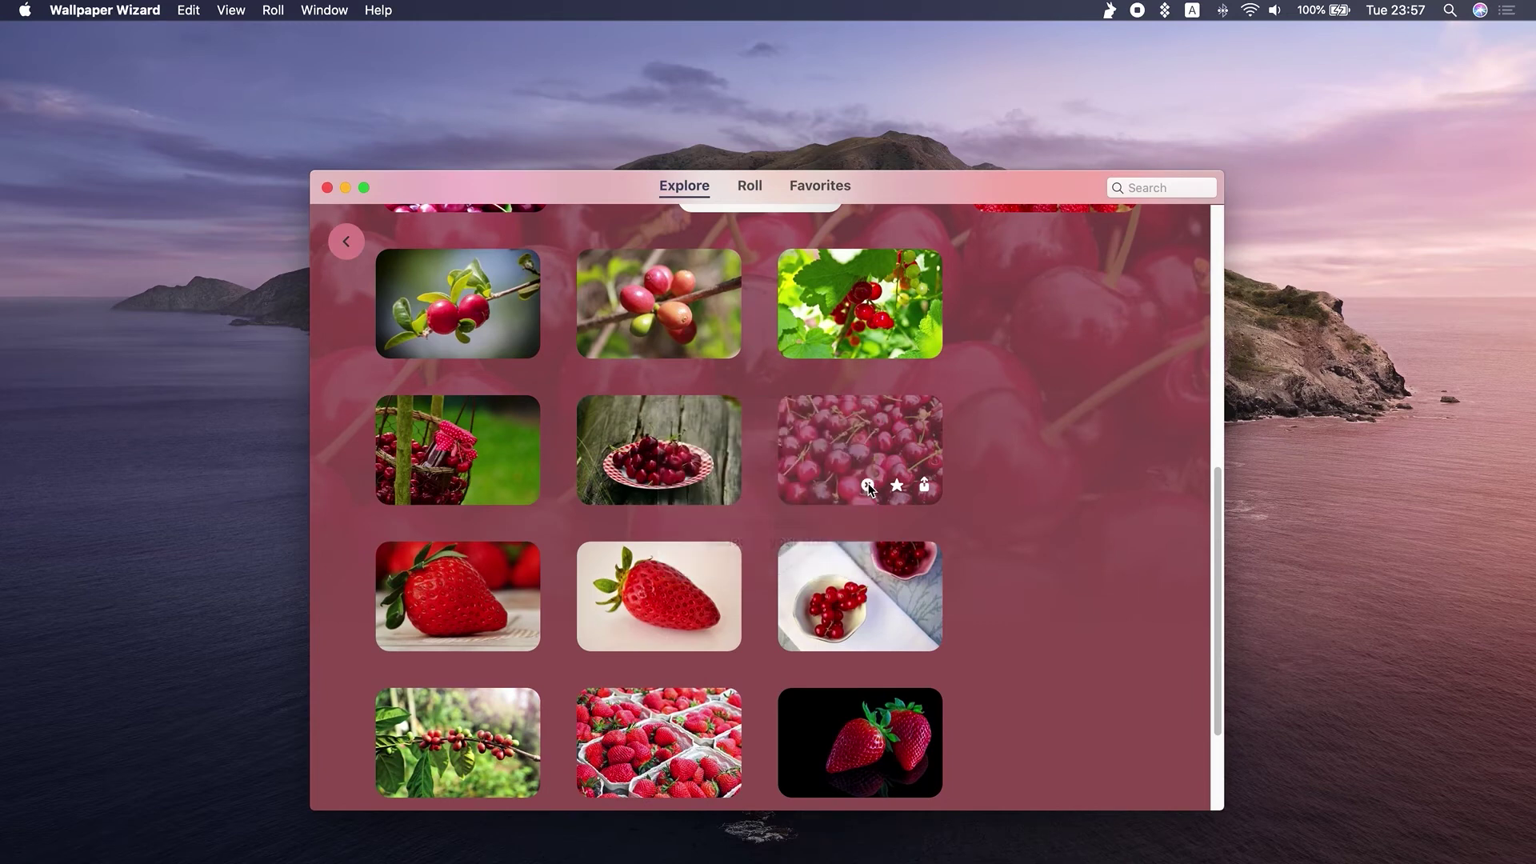
left_click(749, 186)
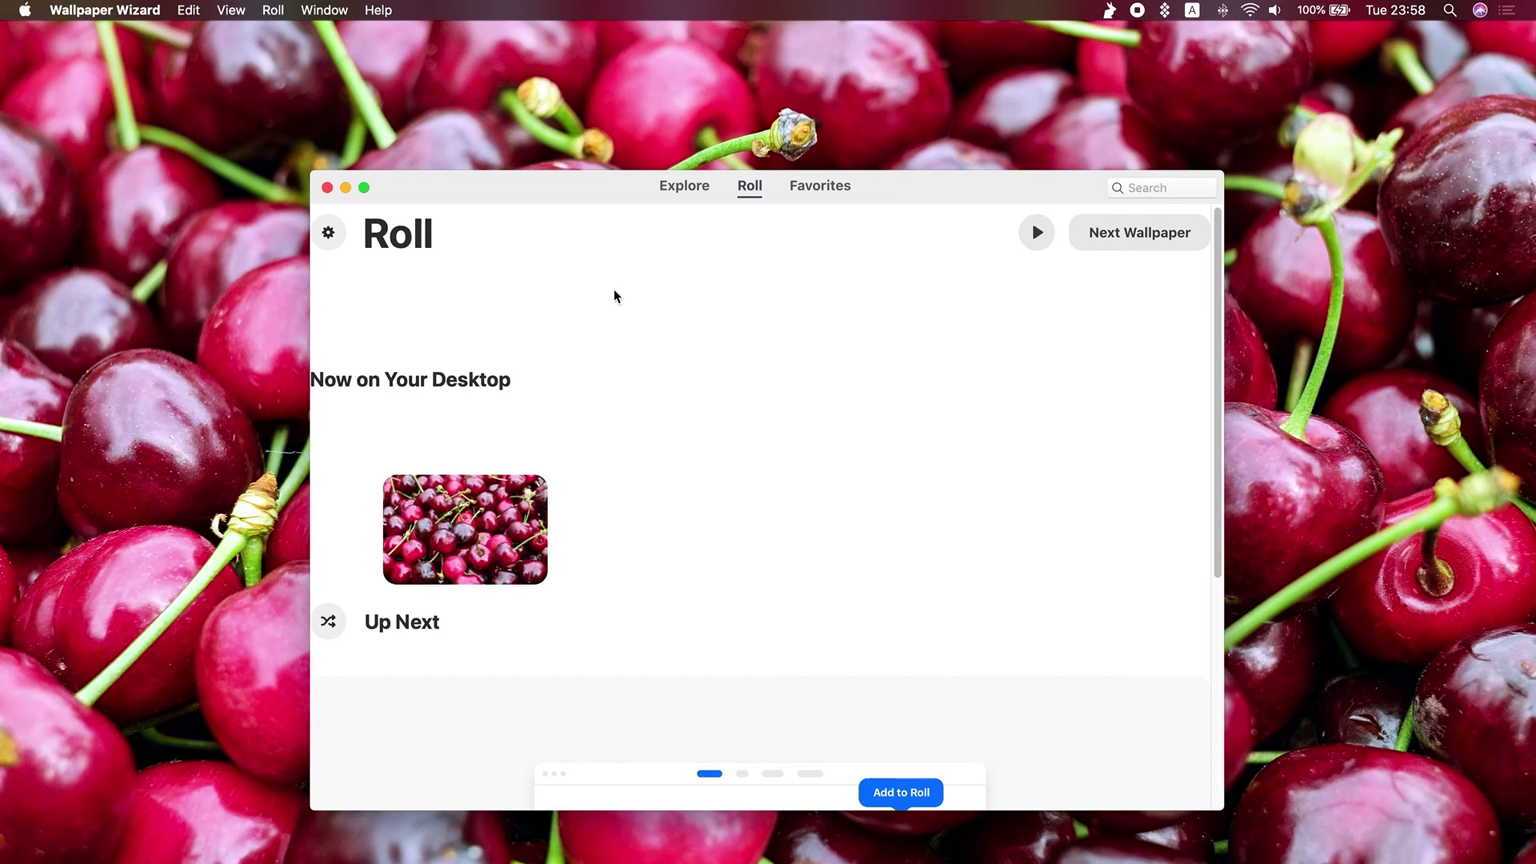
left_click(685, 186)
scroll(751, 582, "down", 3)
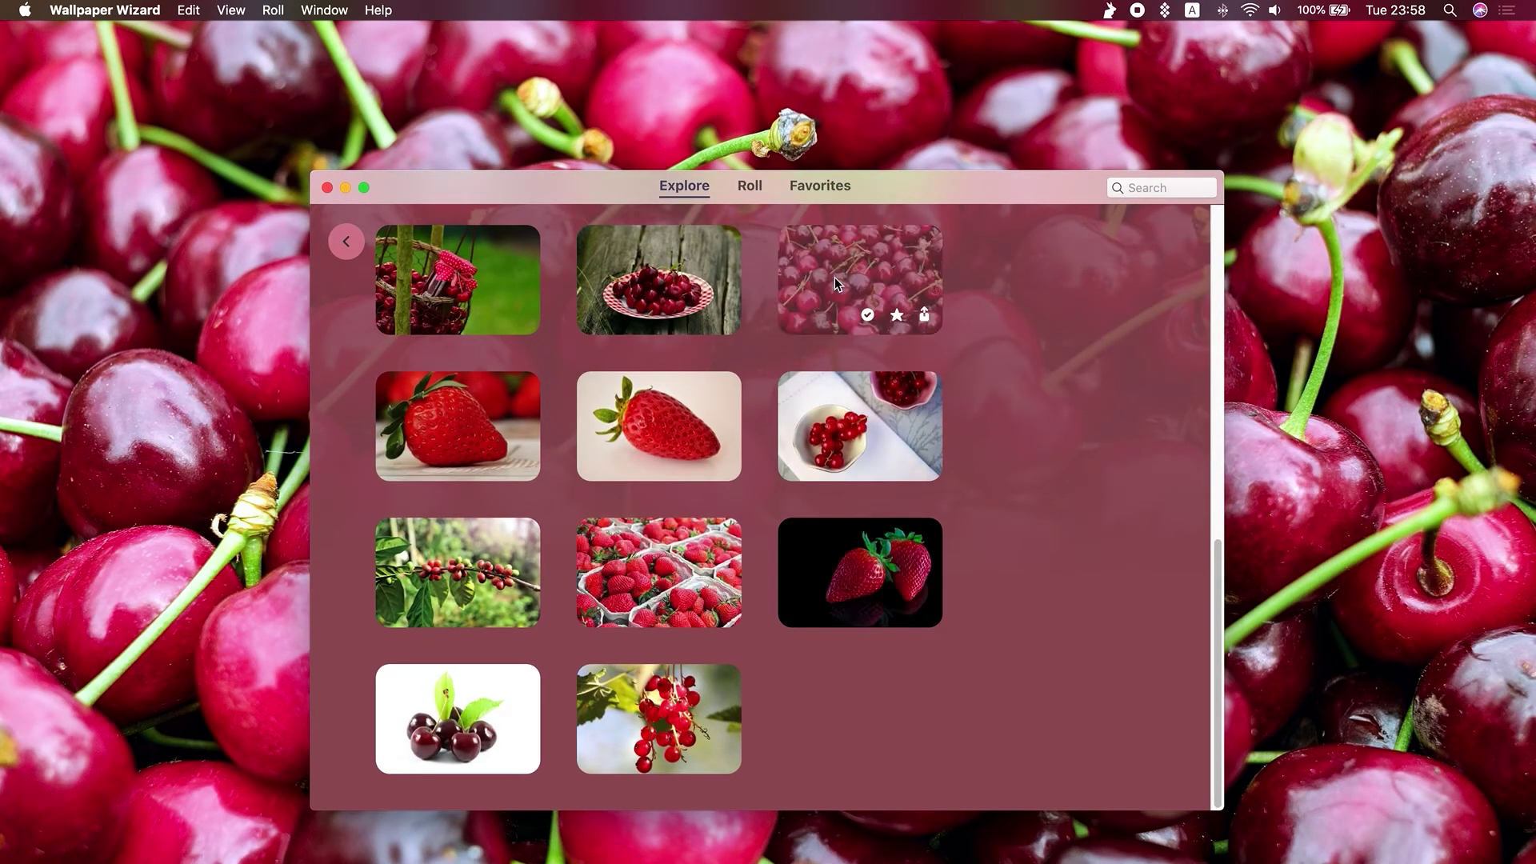
left_click(749, 187)
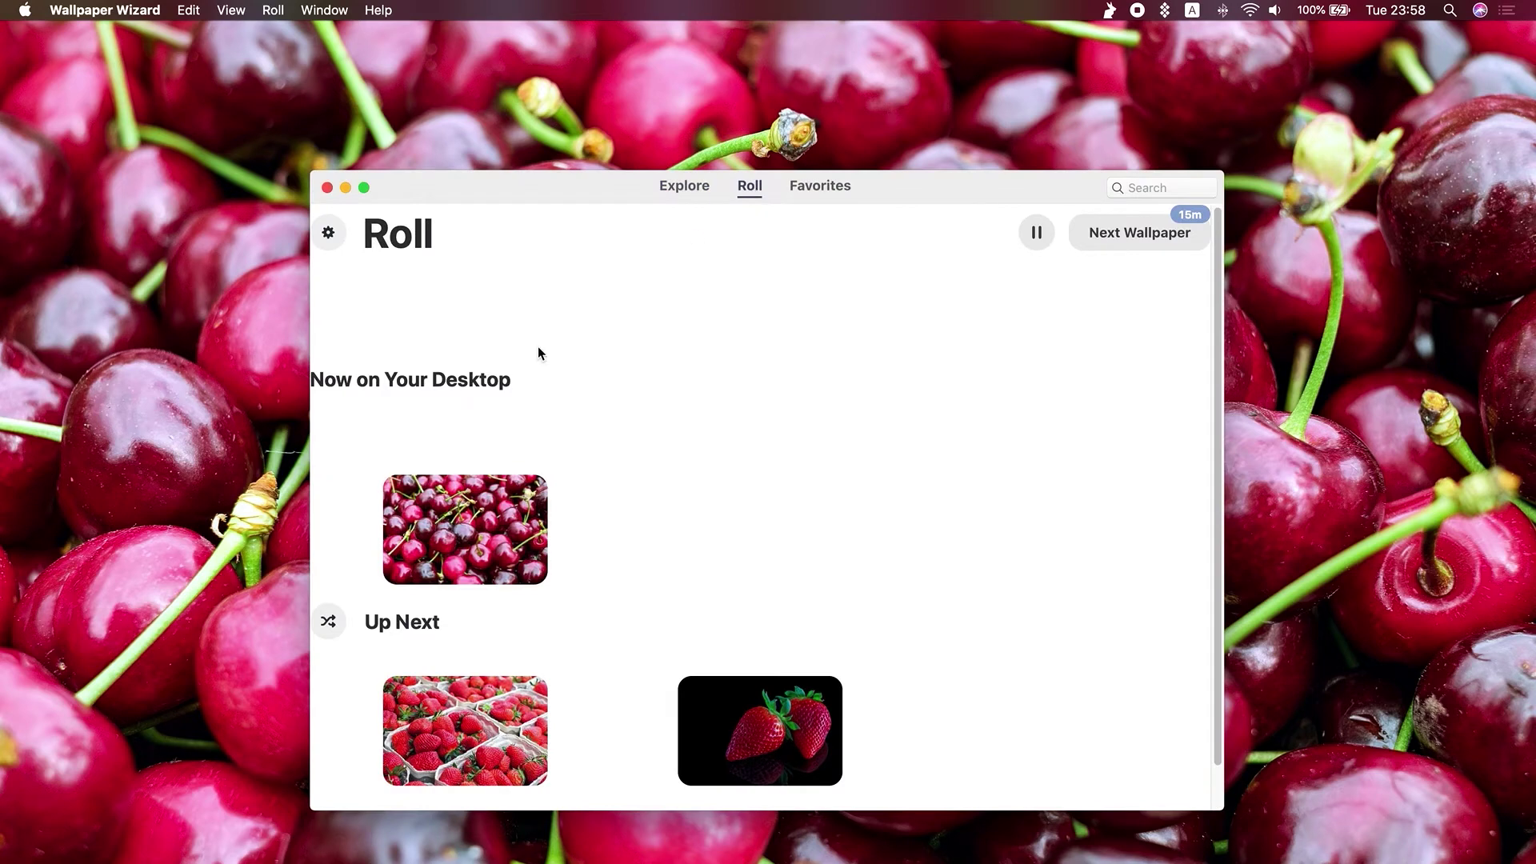
scroll(847, 522, "down", 2)
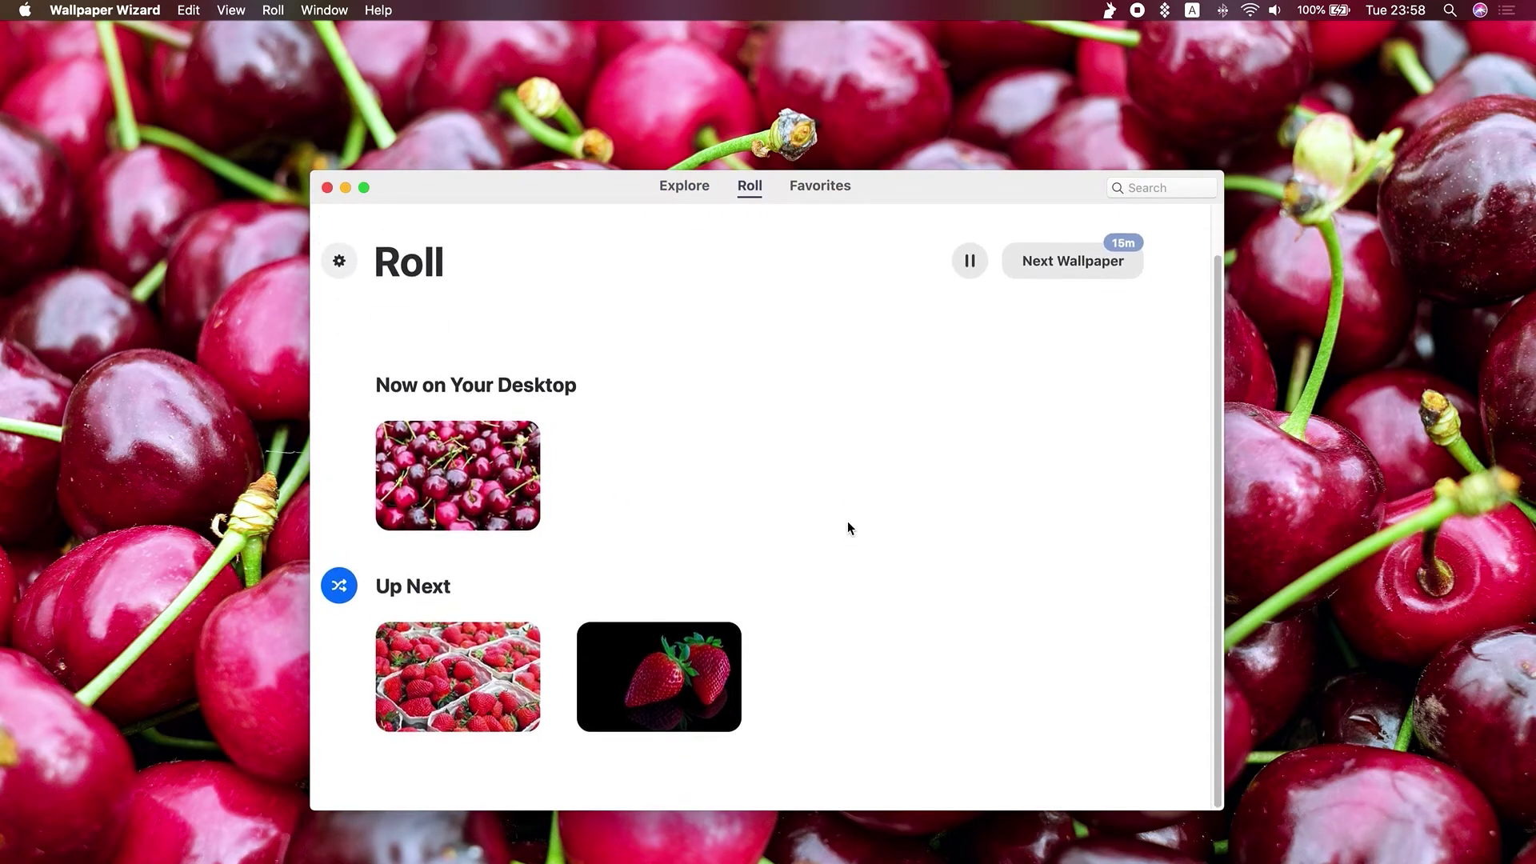
key("super+w")
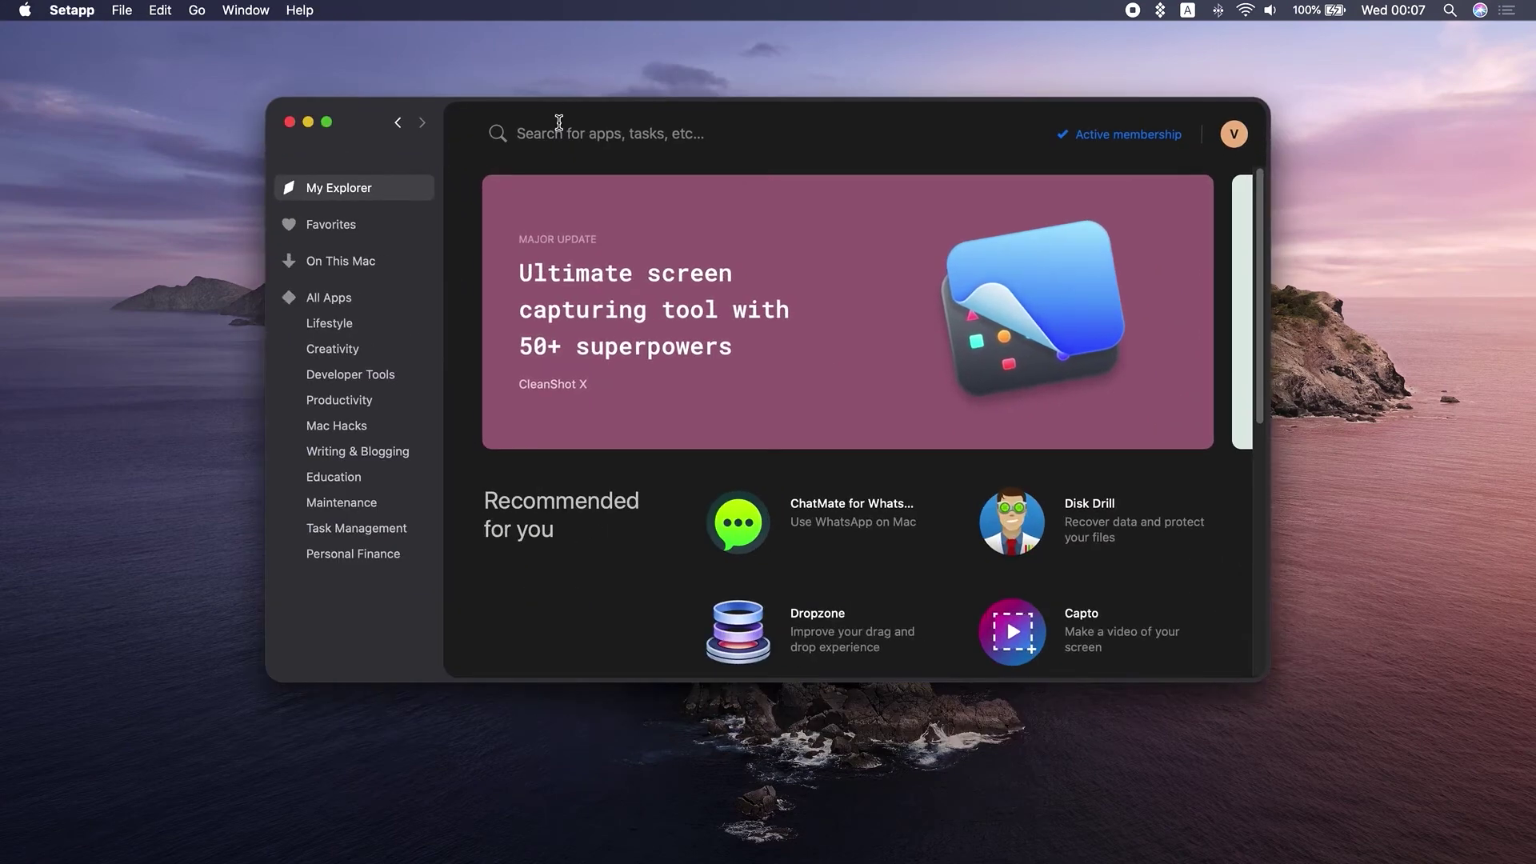
Search Setapp for NetSpot, install it, and minimize Setapp leaving NetSpot open
left_click(558, 132)
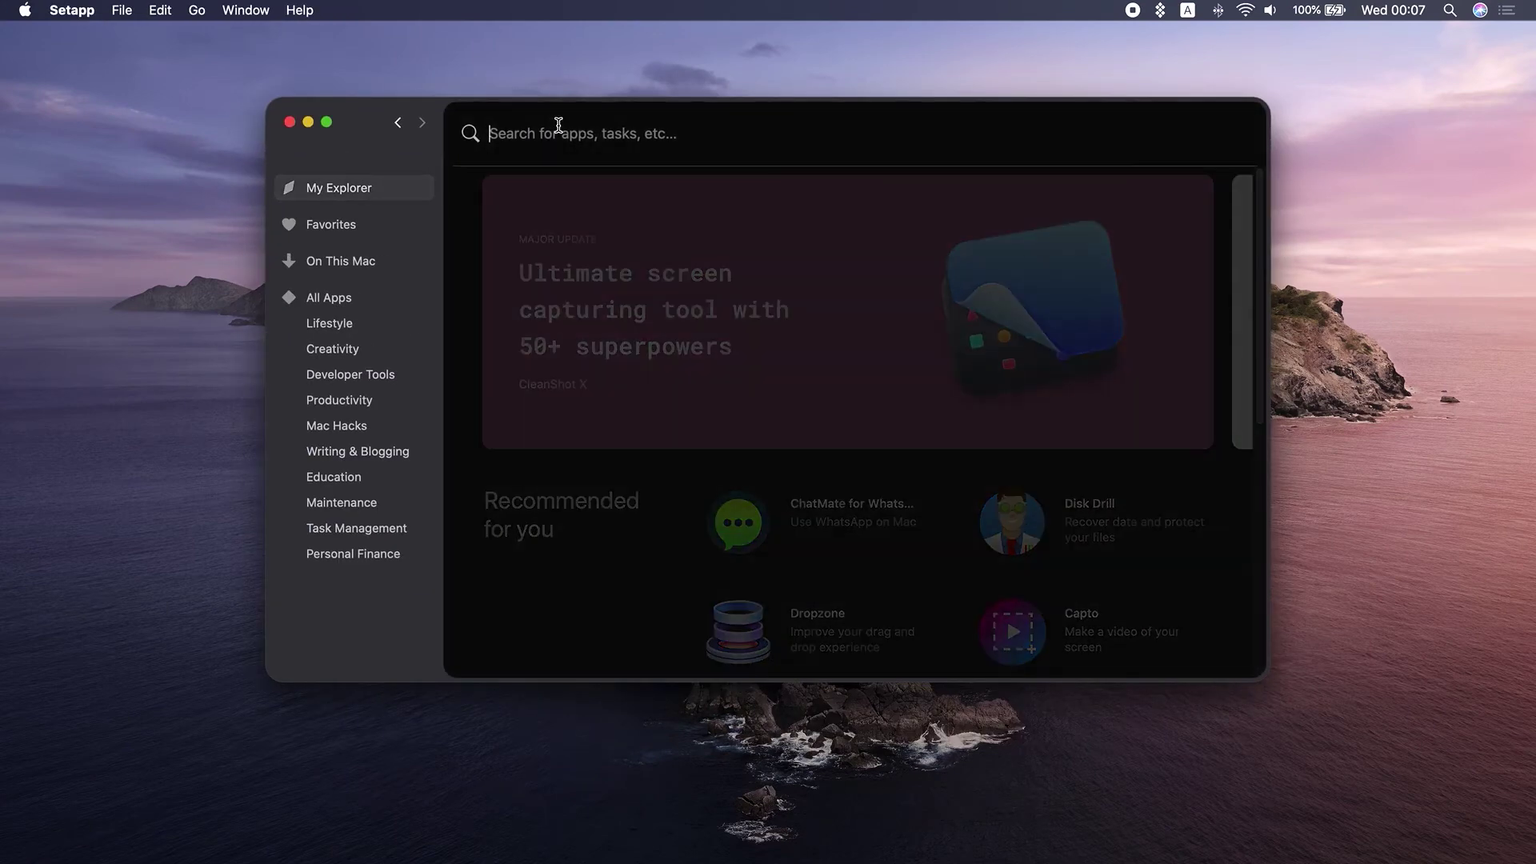
type("NetSpot")
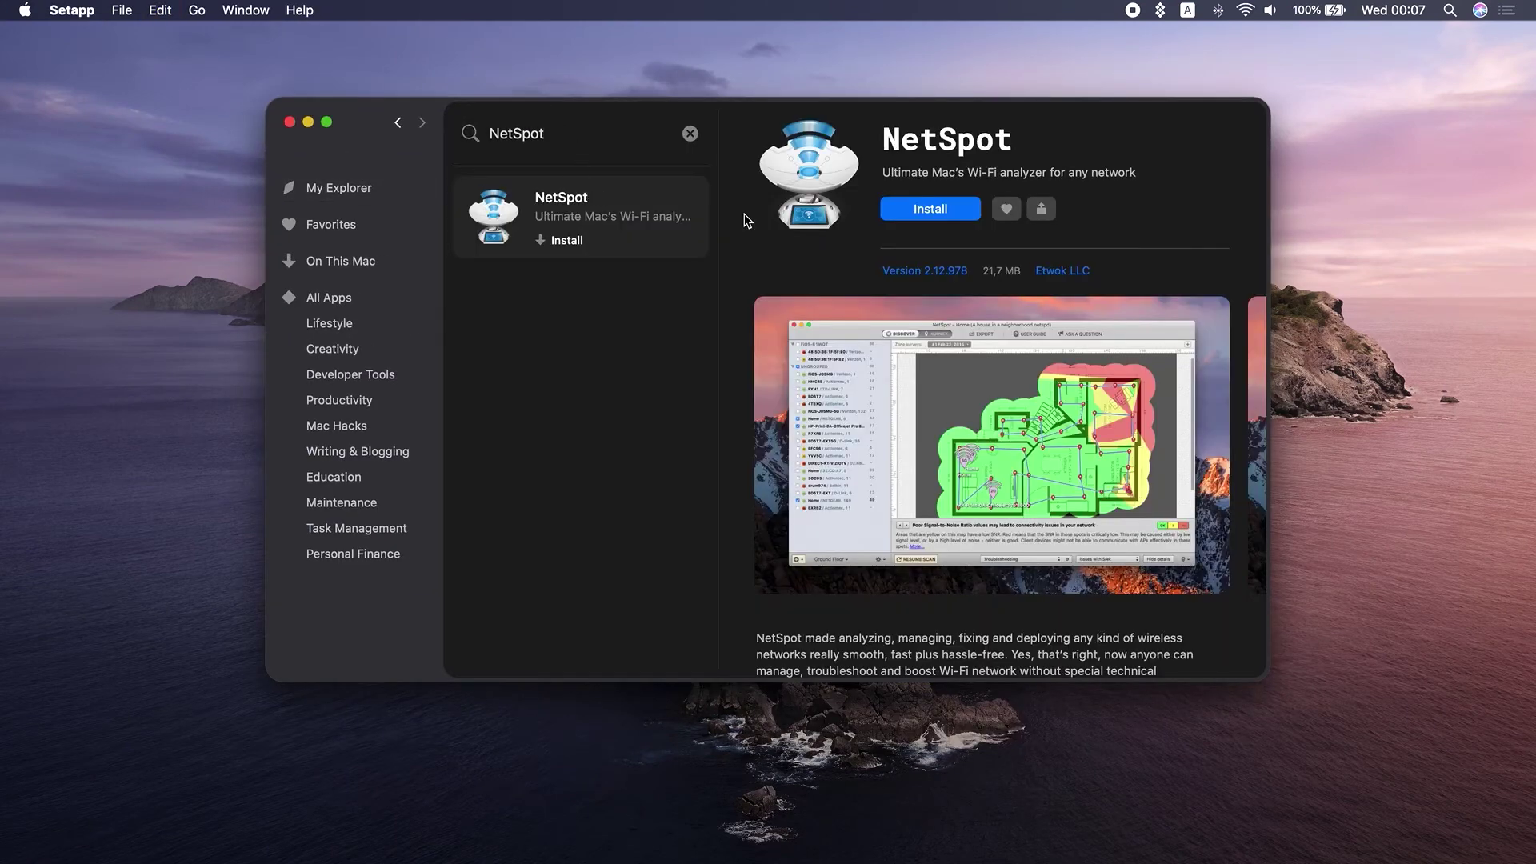
left_click(959, 215)
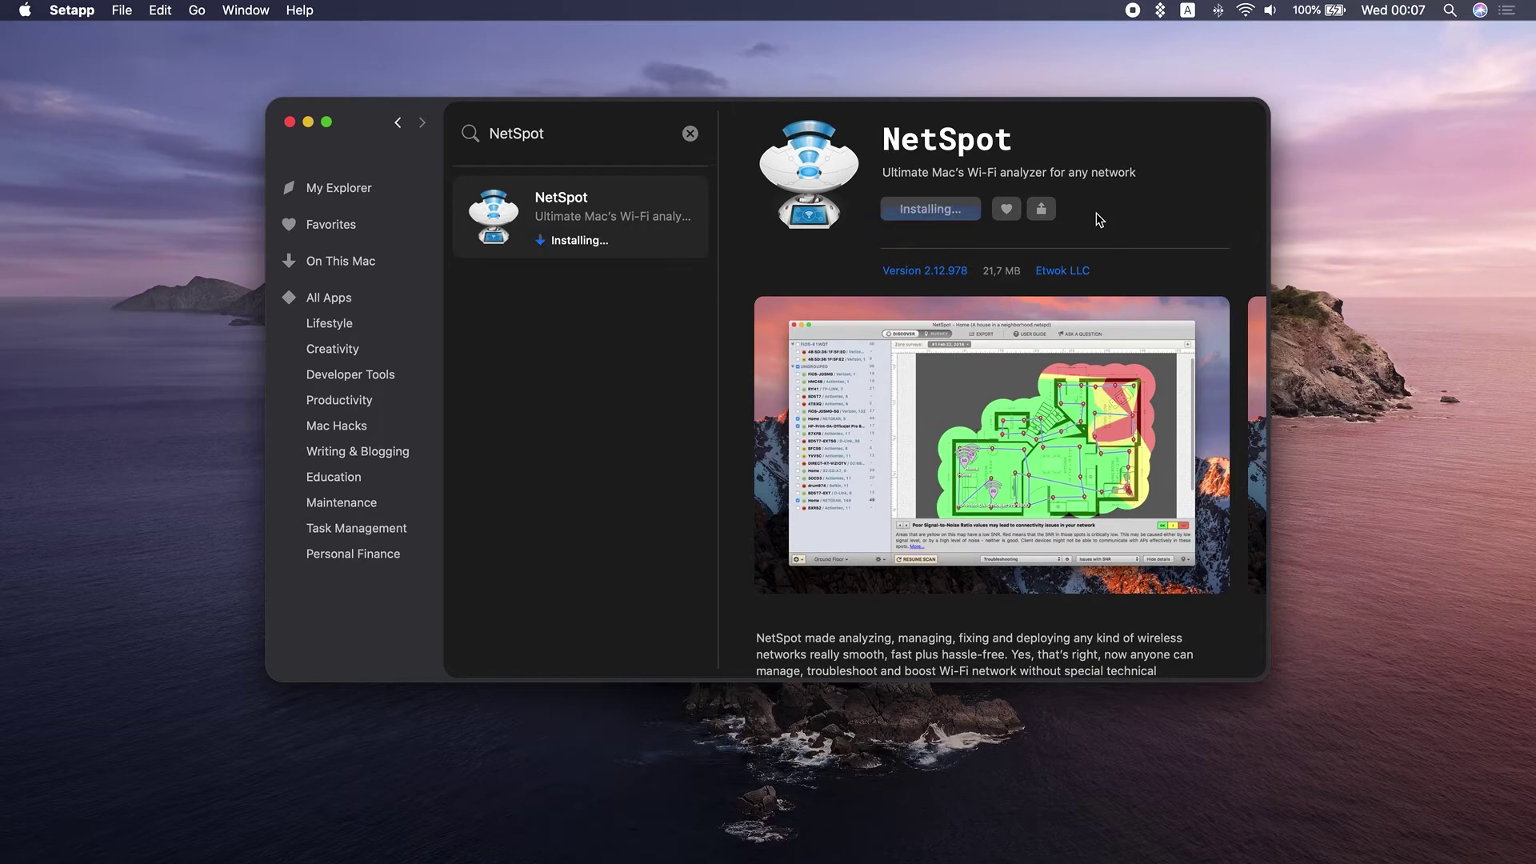
left_click(309, 124)
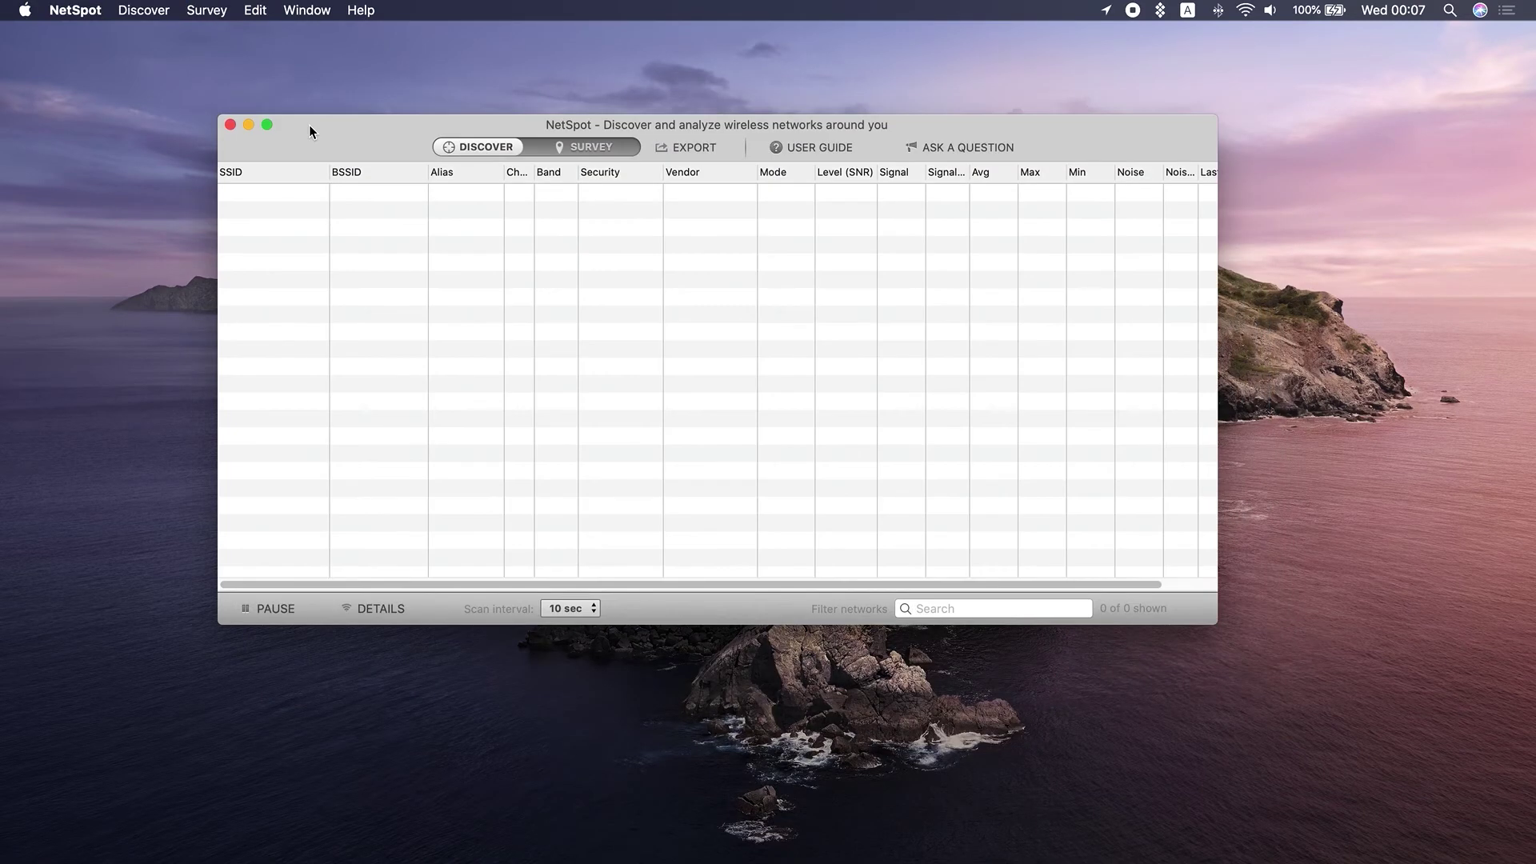
Start a new survey for an office with privacy walls using the sample floor map
left_click_drag(309, 125, 406, 207)
left_click(678, 232)
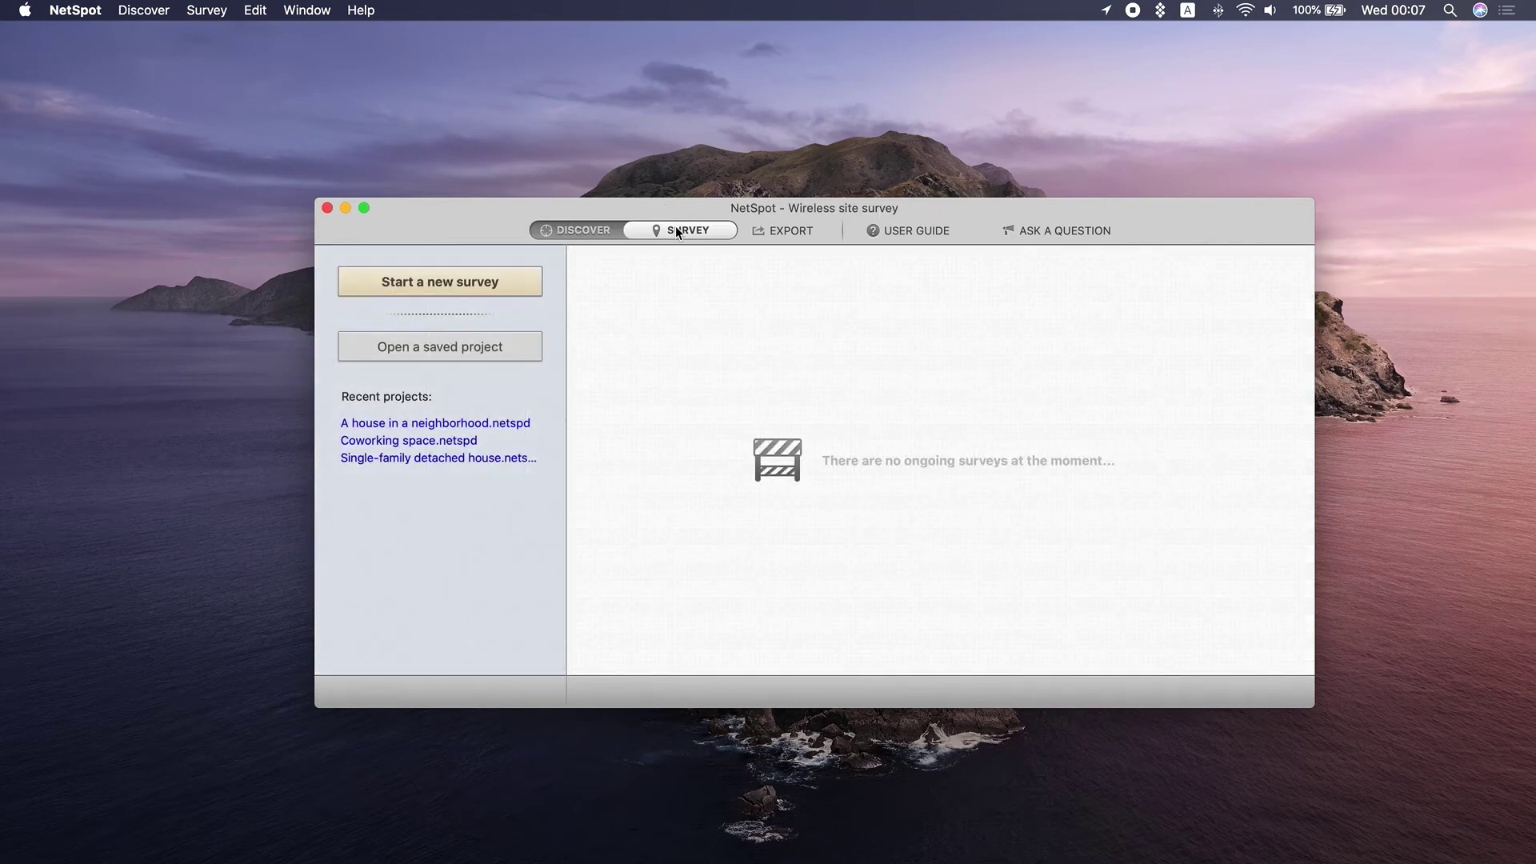
left_click(477, 286)
left_click(1049, 399)
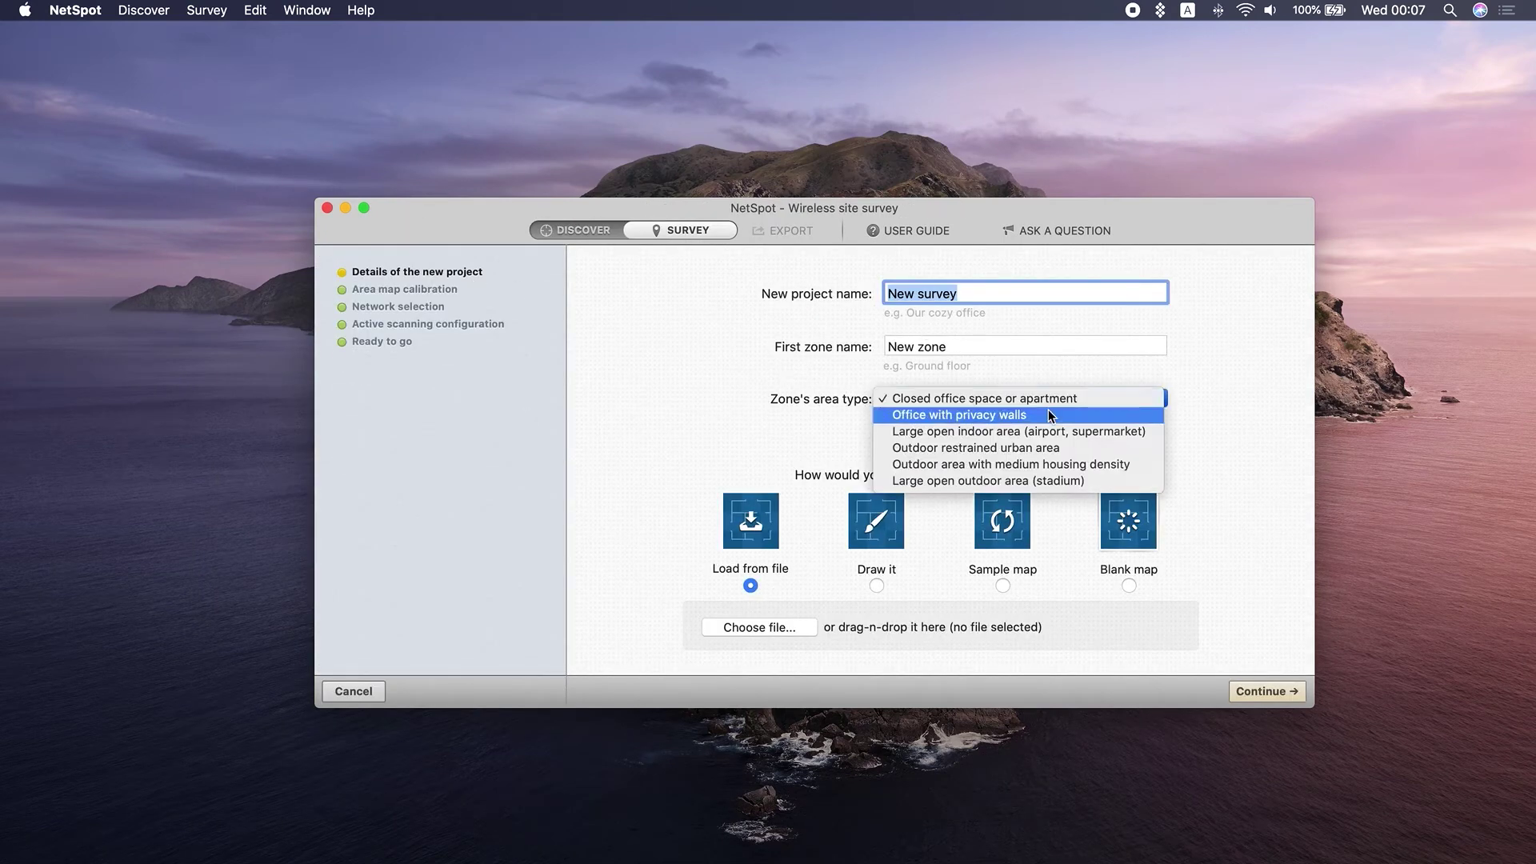
left_click(997, 428)
left_click(1003, 587)
left_click(1257, 691)
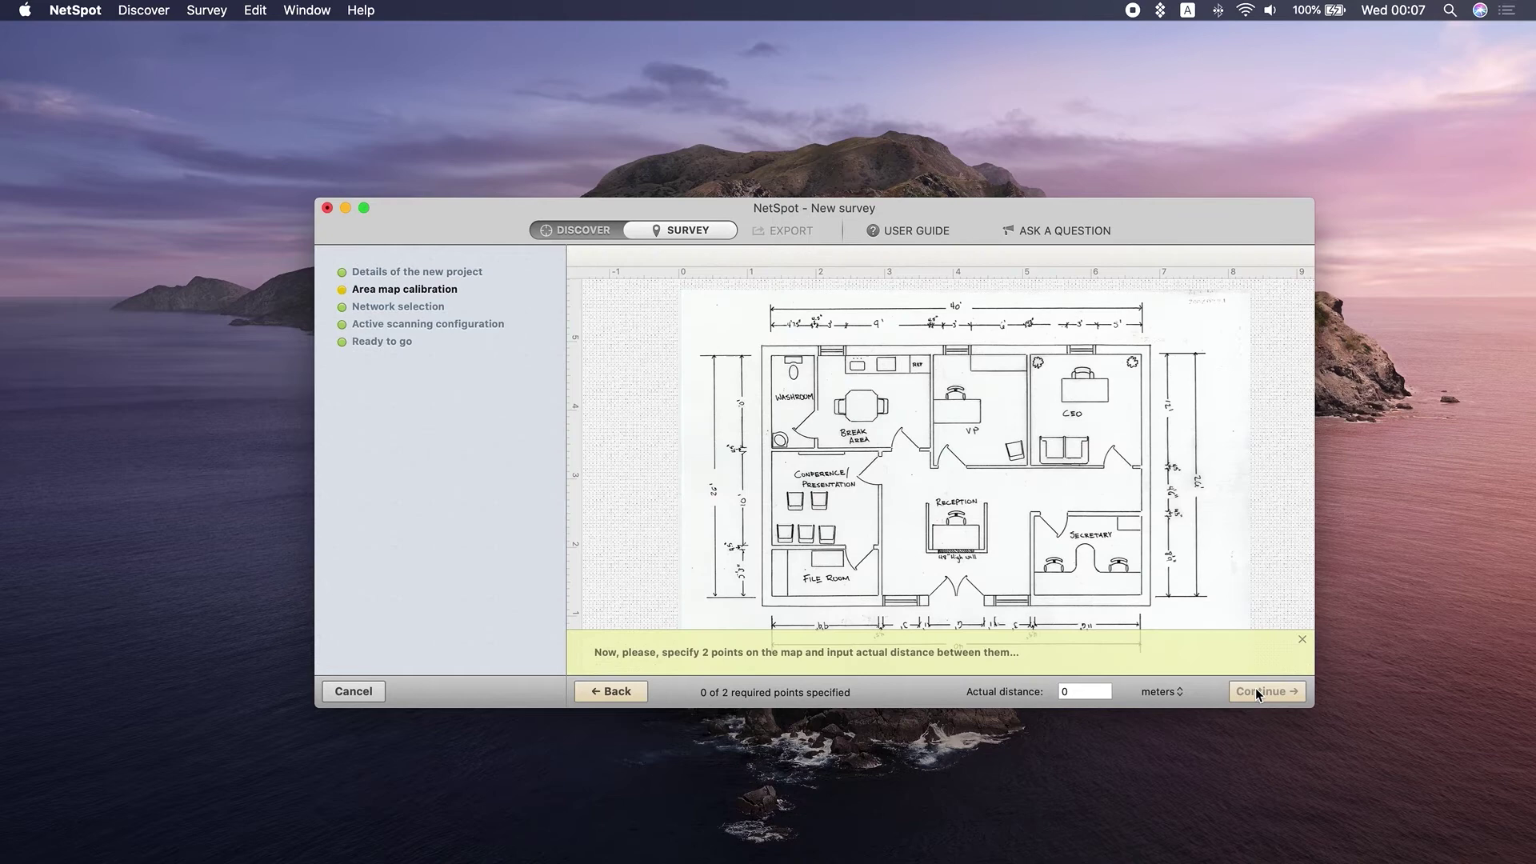
Calibrate the floor plan with two points 3.39 meters apart and start scanning with default settings
left_click(958, 393)
left_click(1118, 562)
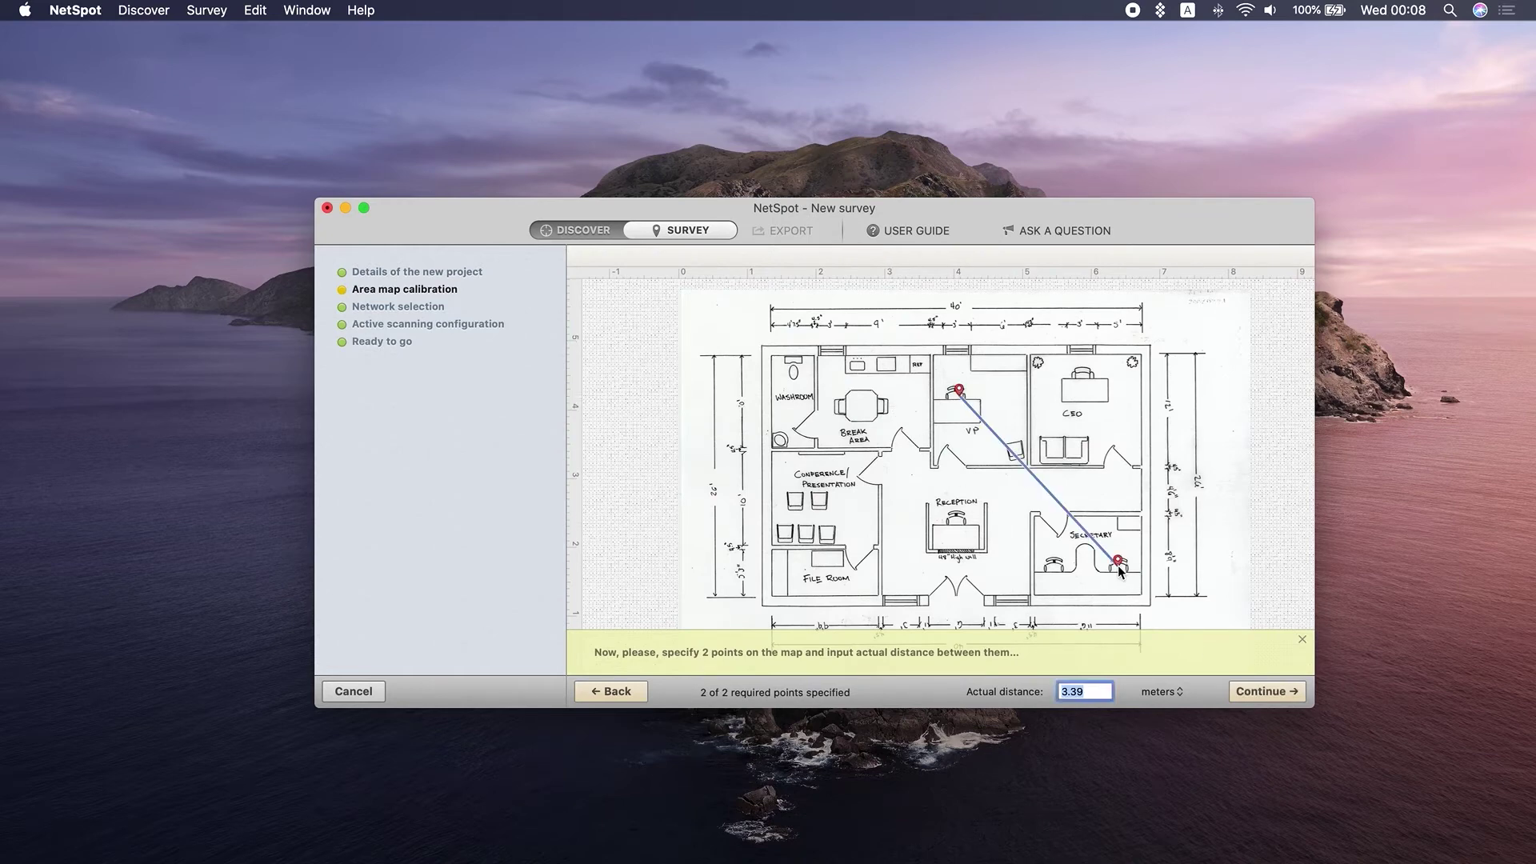
left_click(1267, 691)
left_click(1267, 692)
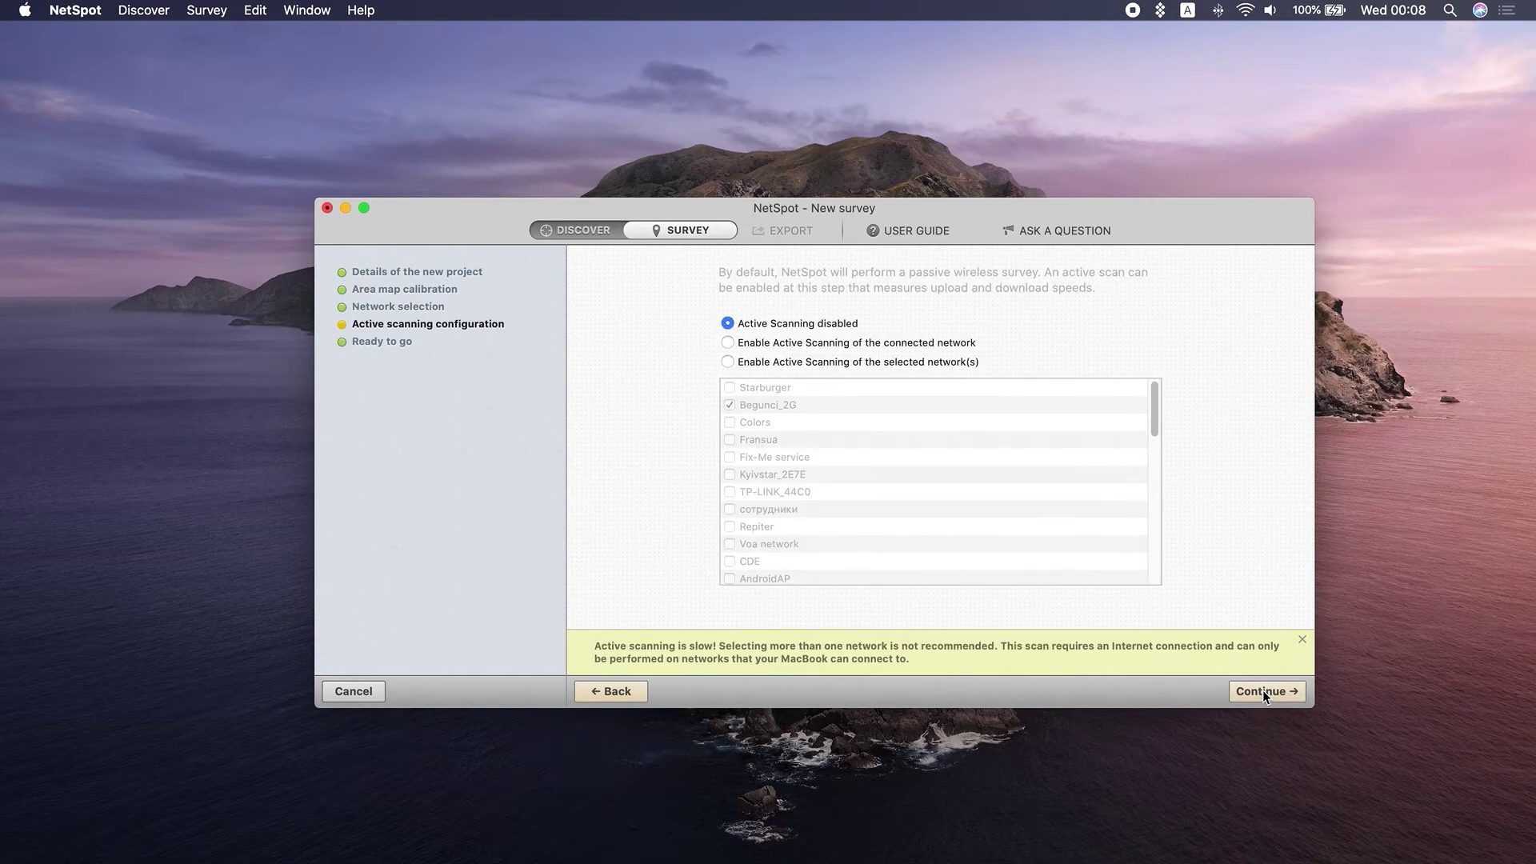
Take scan samples in the secretary, conference and CEO rooms, then stop the survey
left_click(1116, 550)
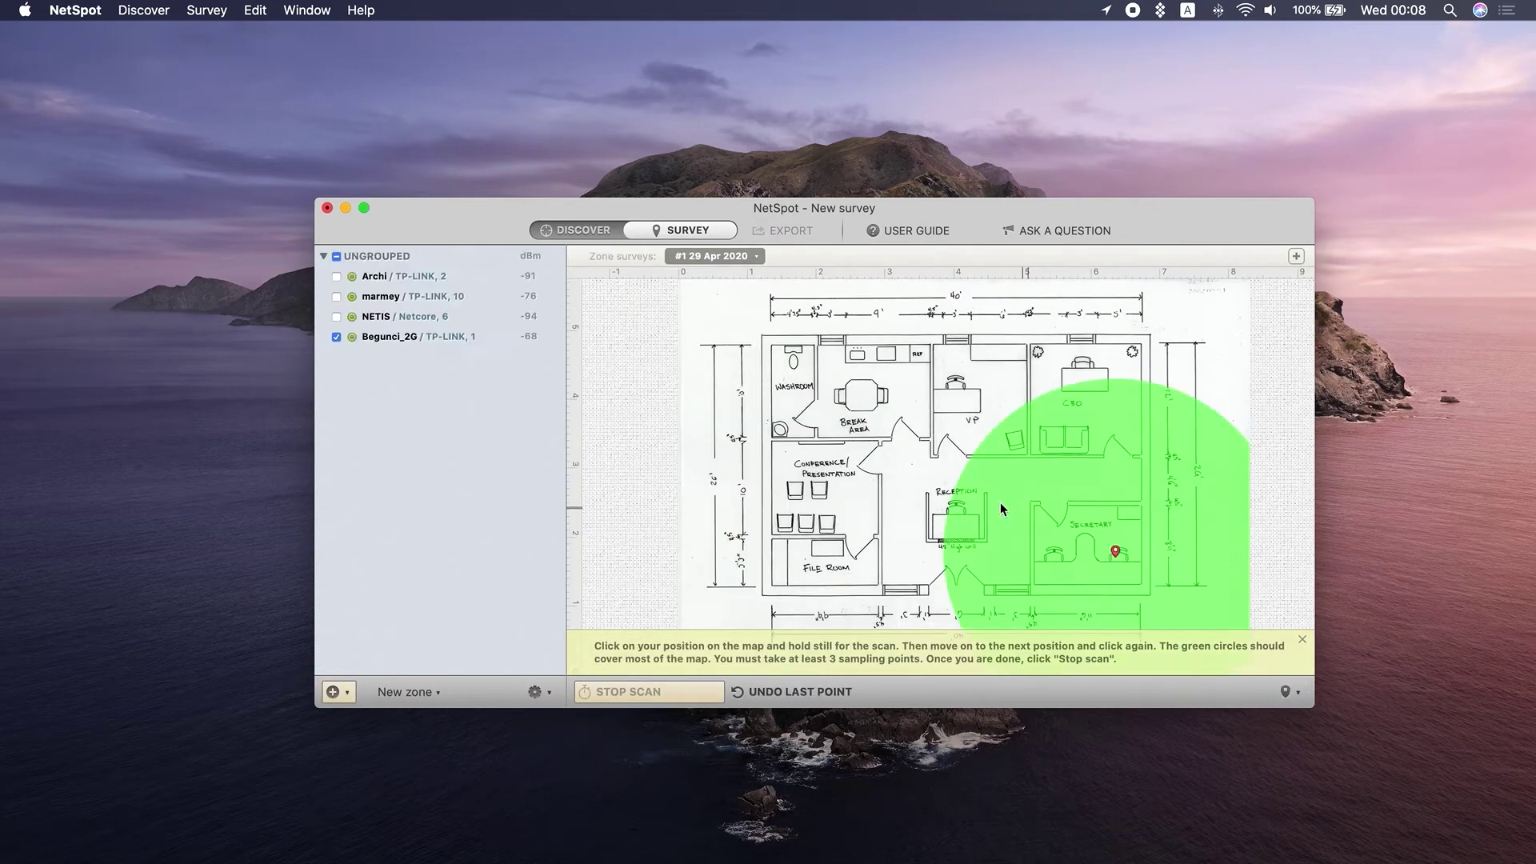
left_click(804, 465)
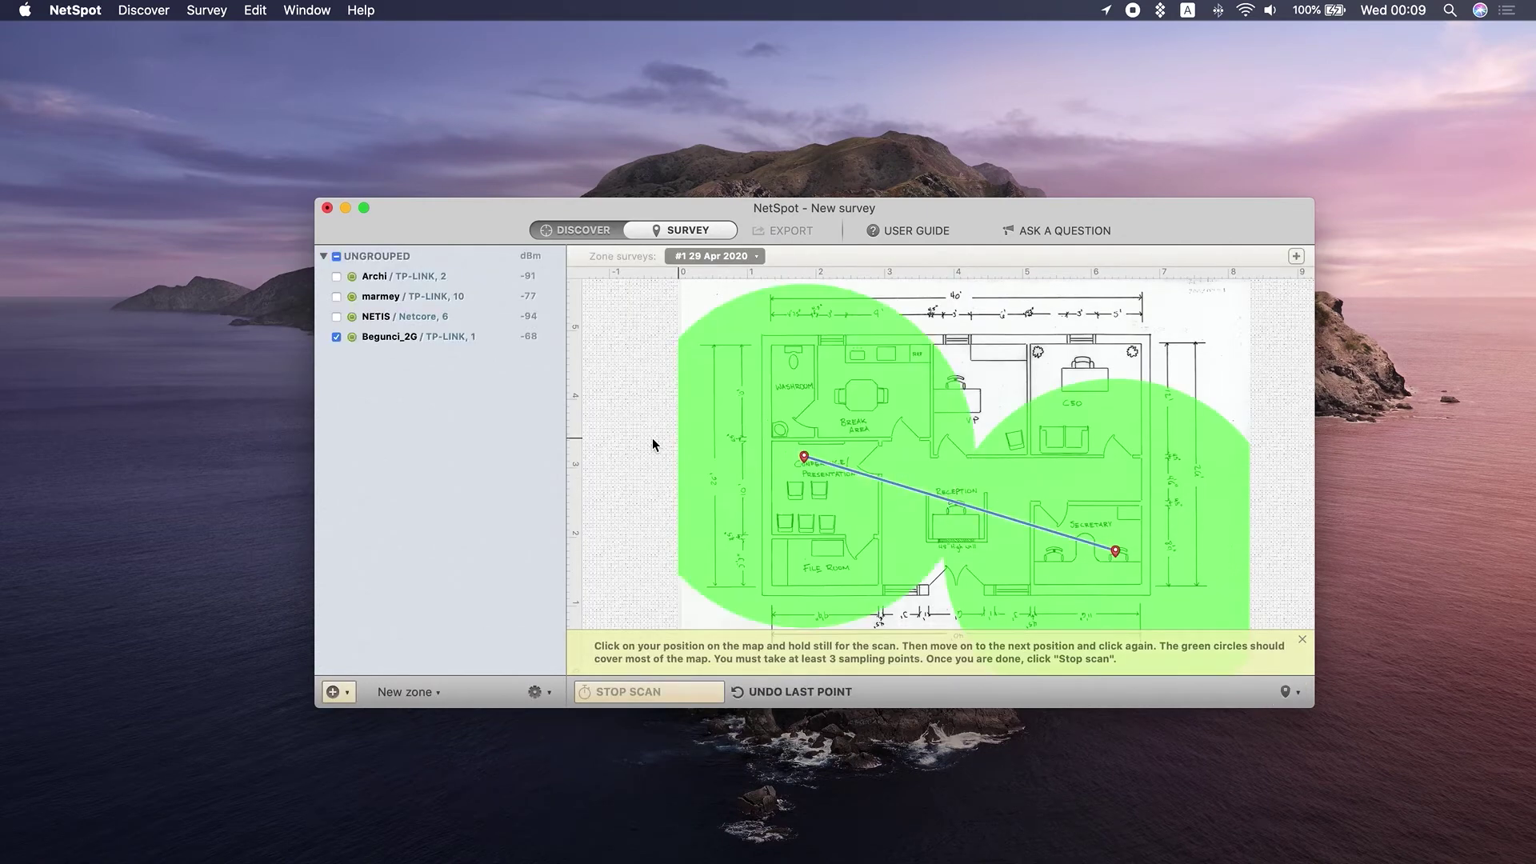
left_click(1087, 363)
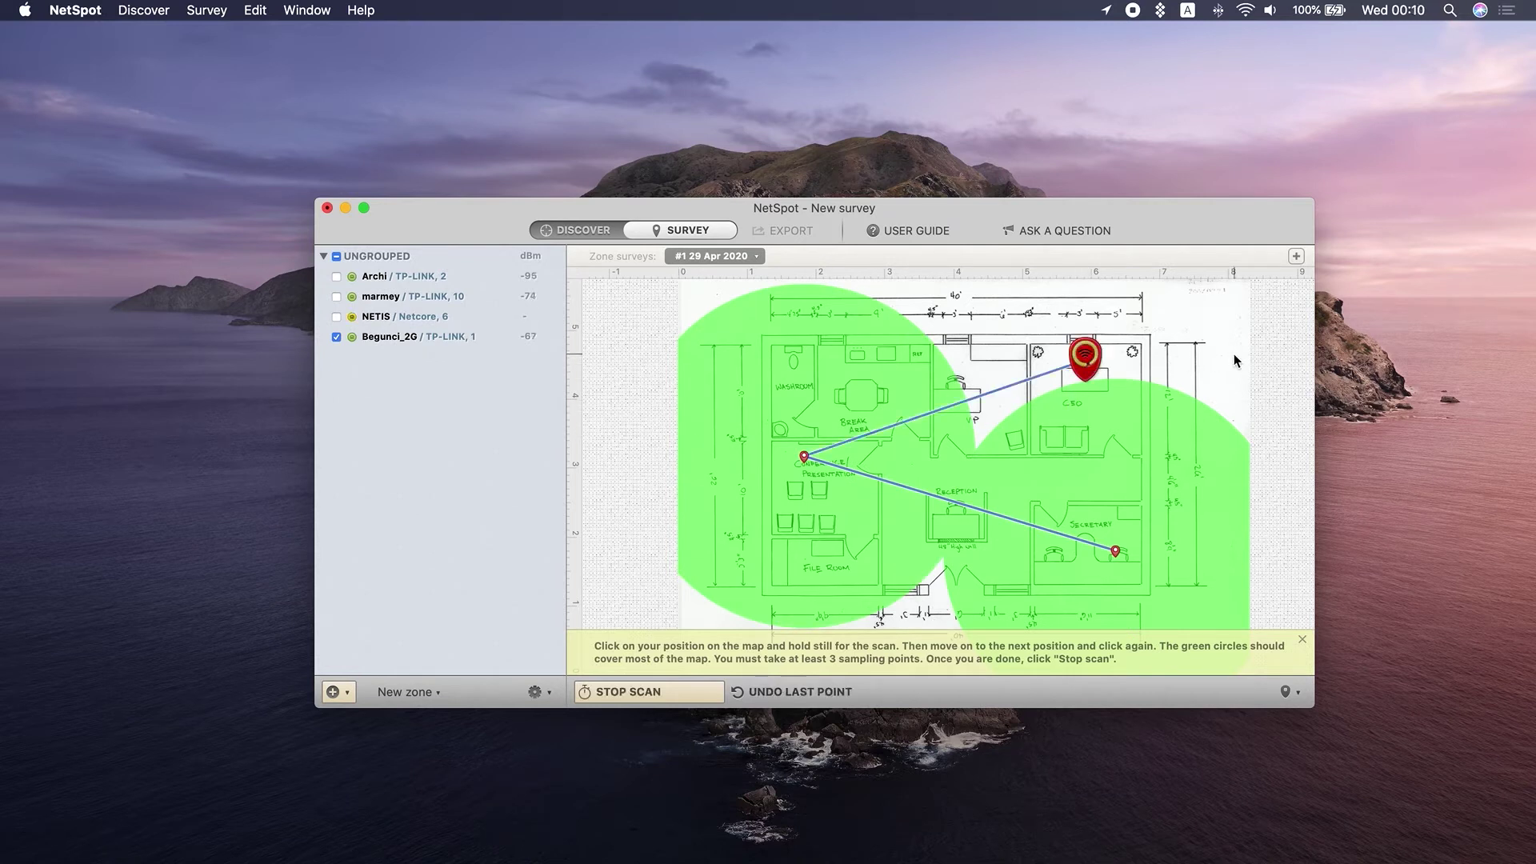
left_click(635, 692)
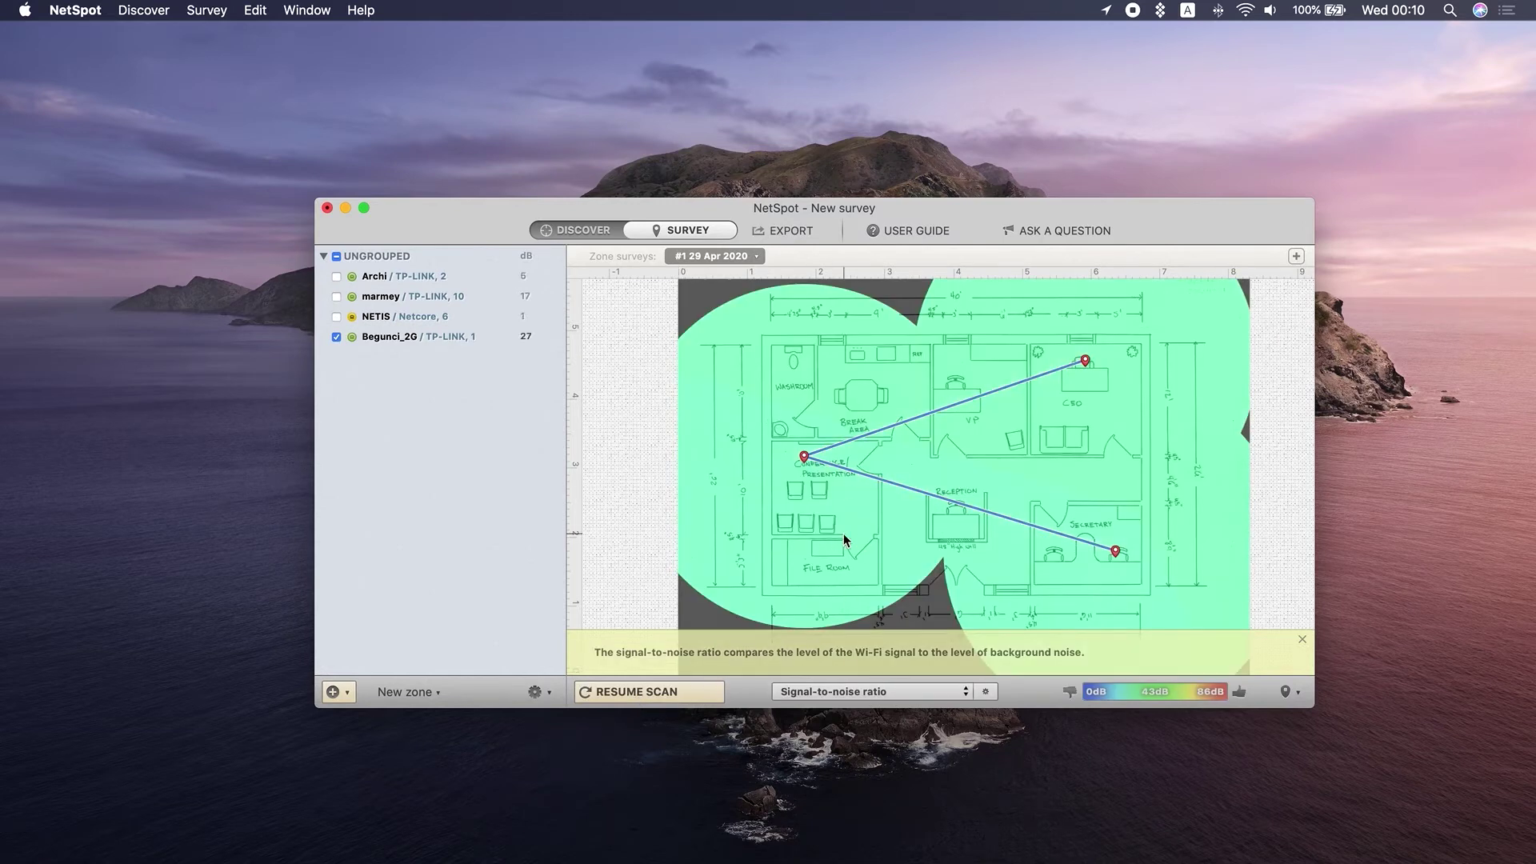
Review the Signal level, Noise level and Download speed heatmaps
left_click(891, 693)
left_click(888, 706)
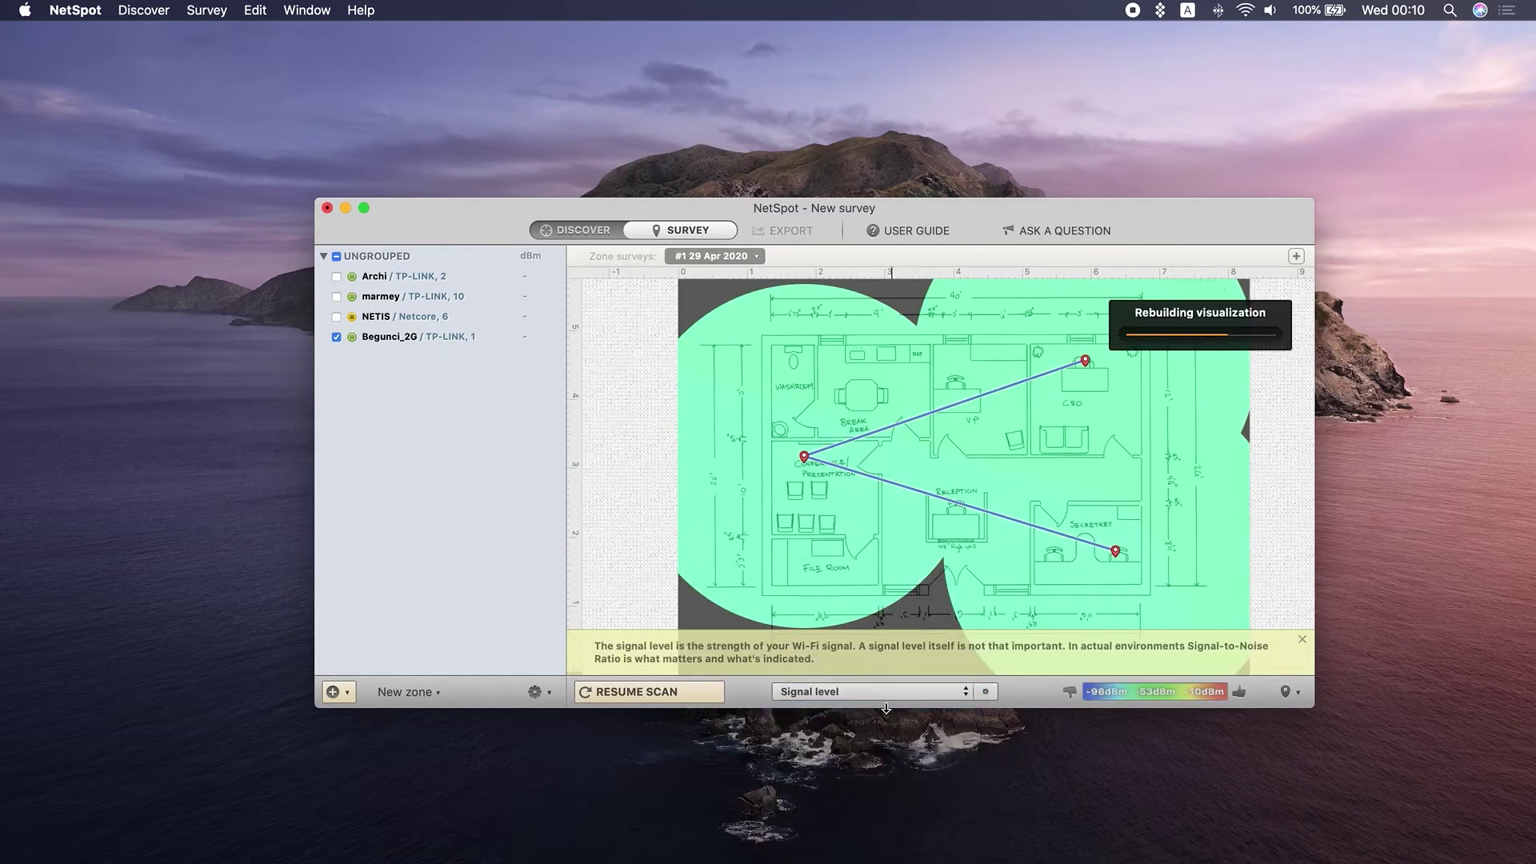
left_click(884, 693)
left_click(841, 735)
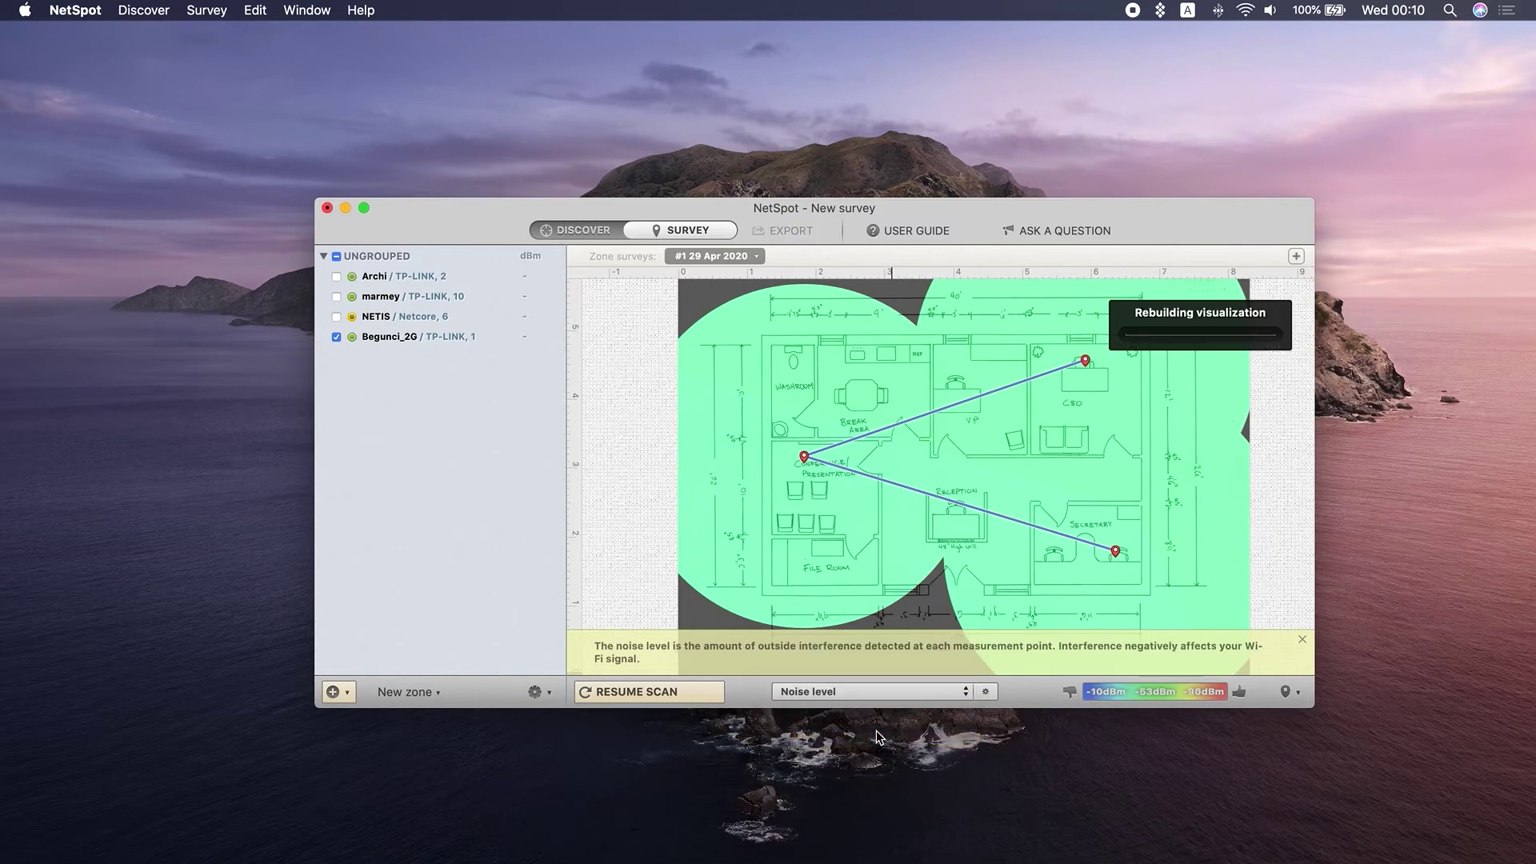
left_click(885, 708)
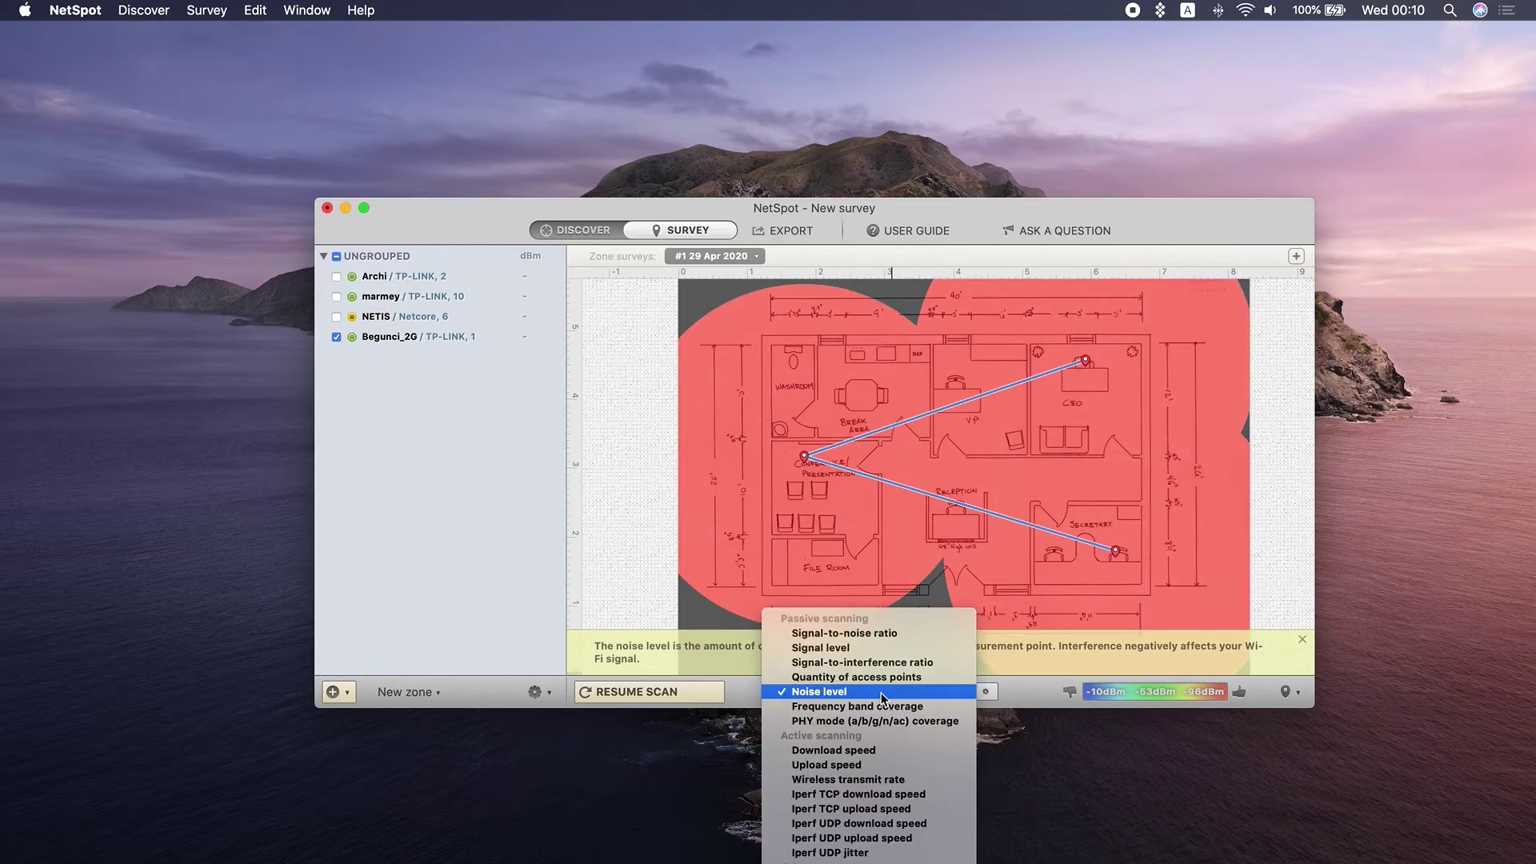
left_click(874, 754)
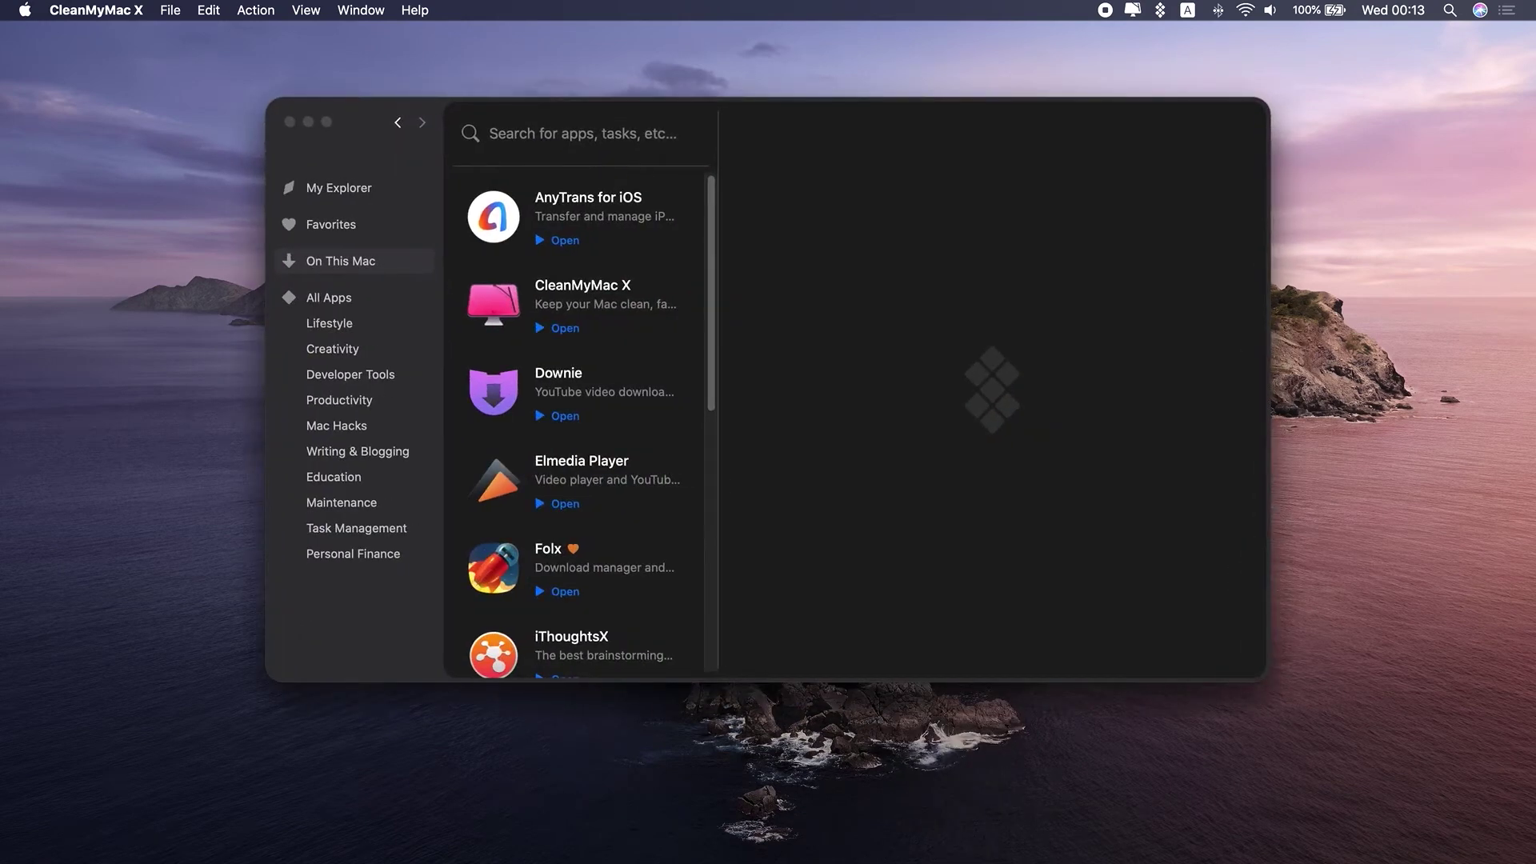
Launch CleanMyMac X from Setapp's installed apps and close the Setapp window
left_click(577, 301)
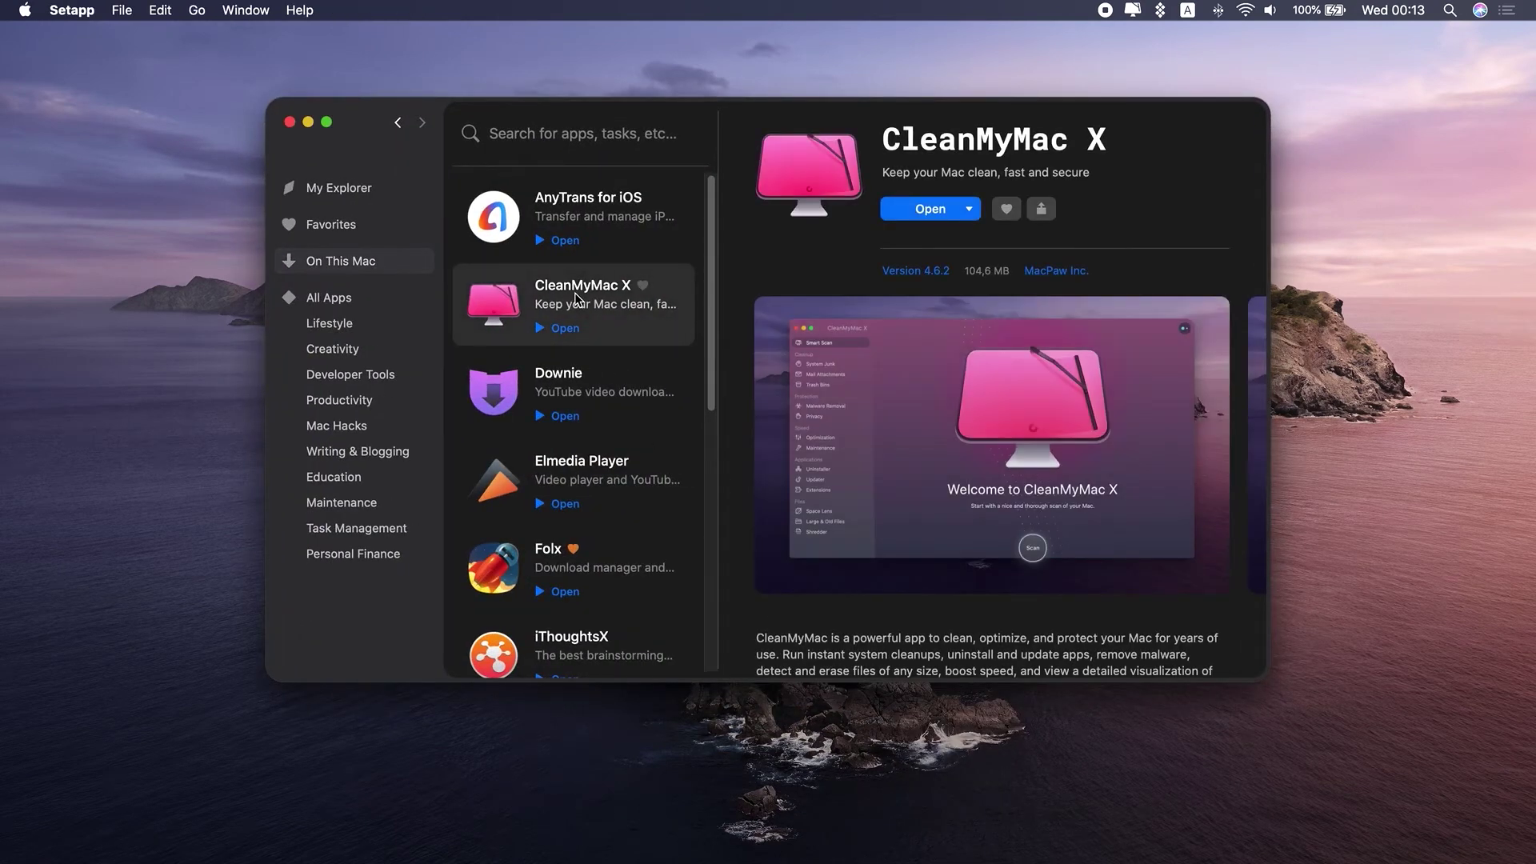
left_click(922, 209)
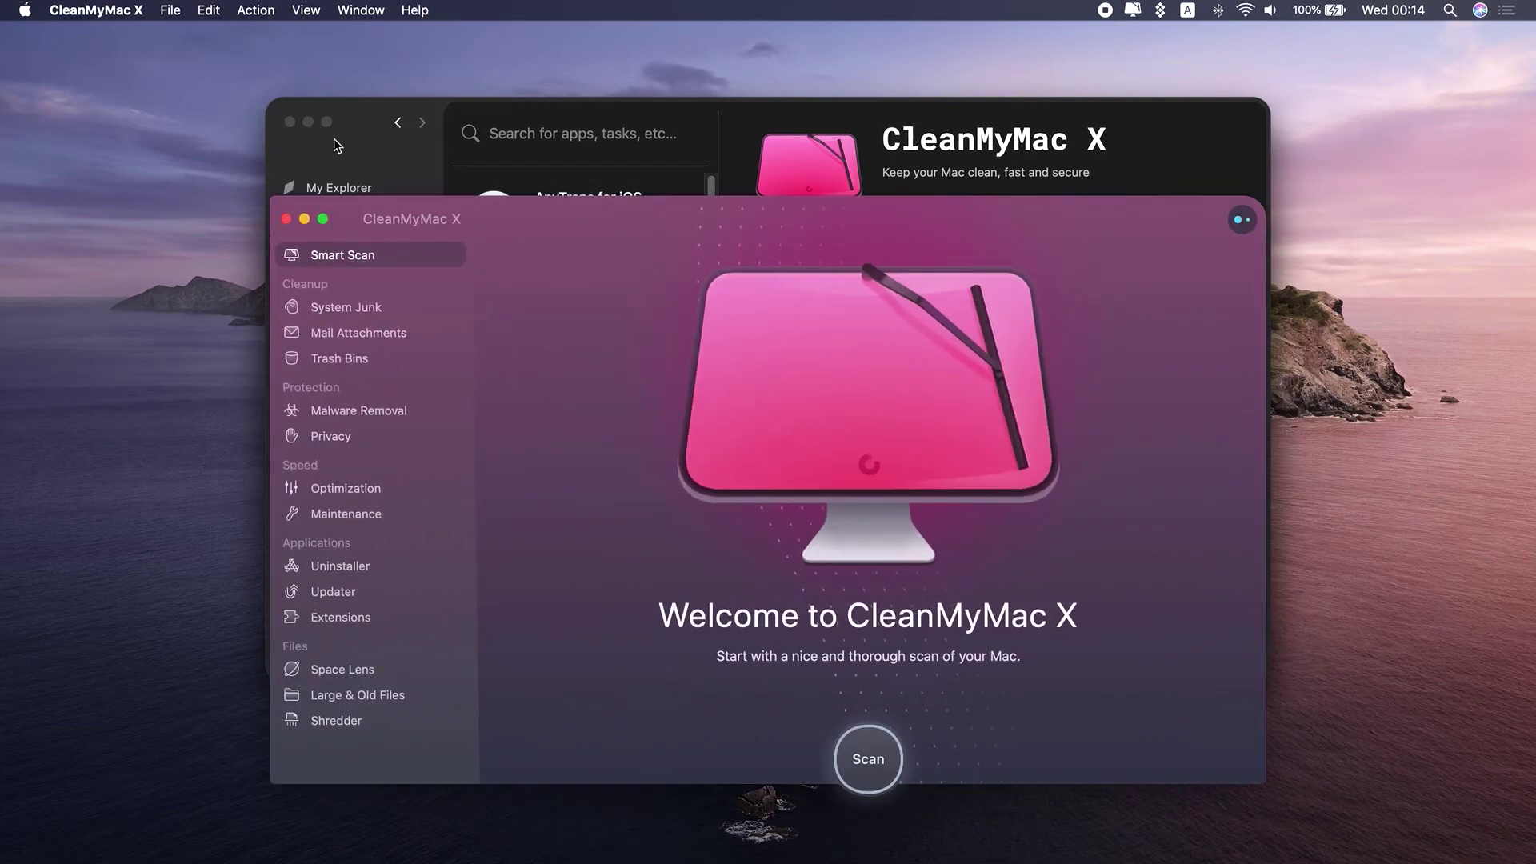
left_click(309, 123)
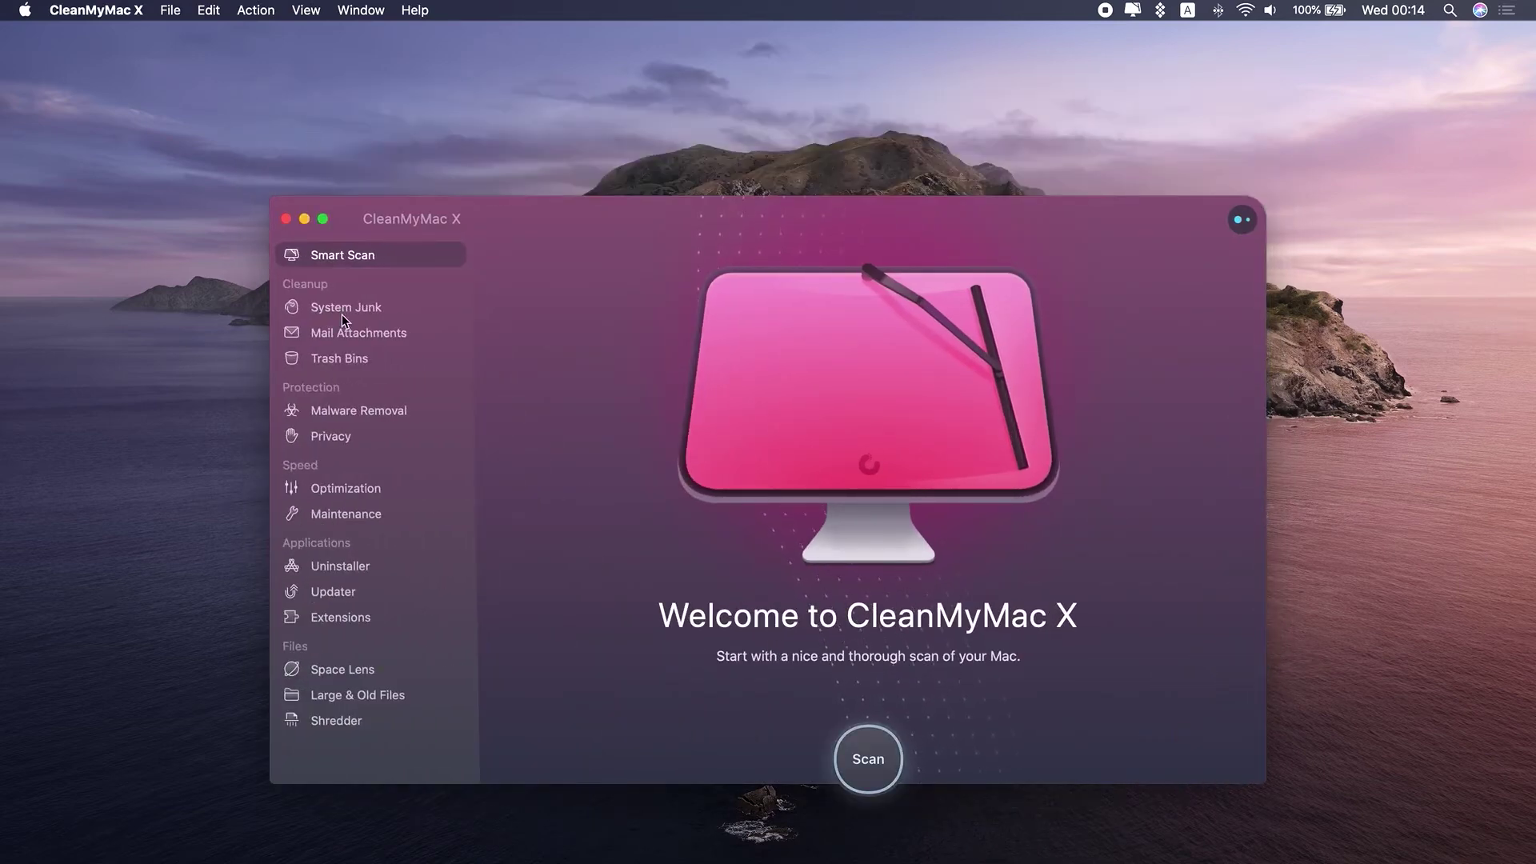
Uninstall PullTube from the full application list, freeing 166 MB, then close CleanMyMac X
left_click(346, 565)
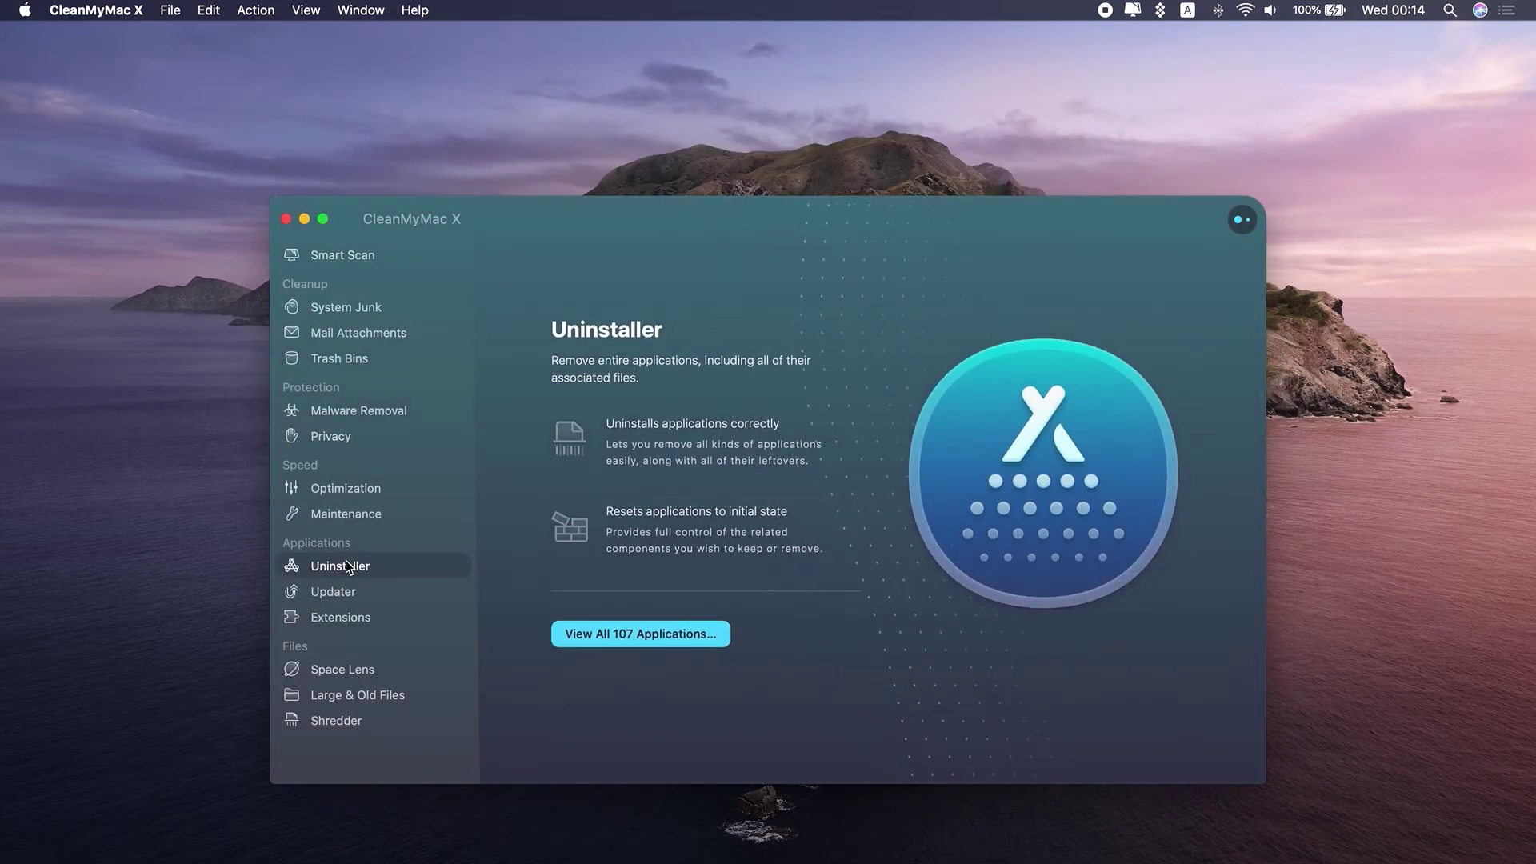
left_click(620, 633)
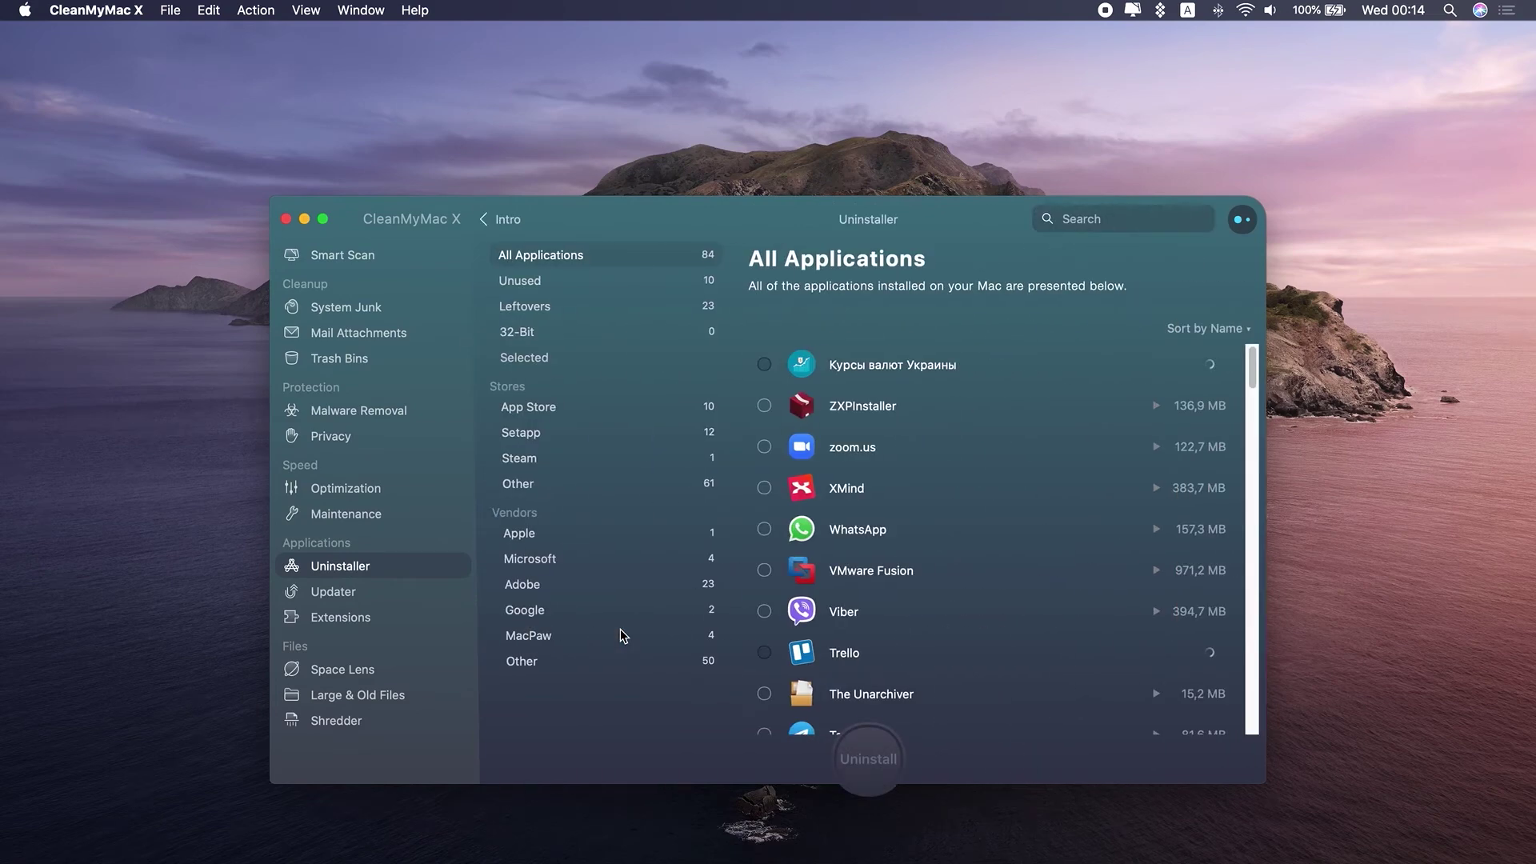
scroll(963, 621, "down", 4)
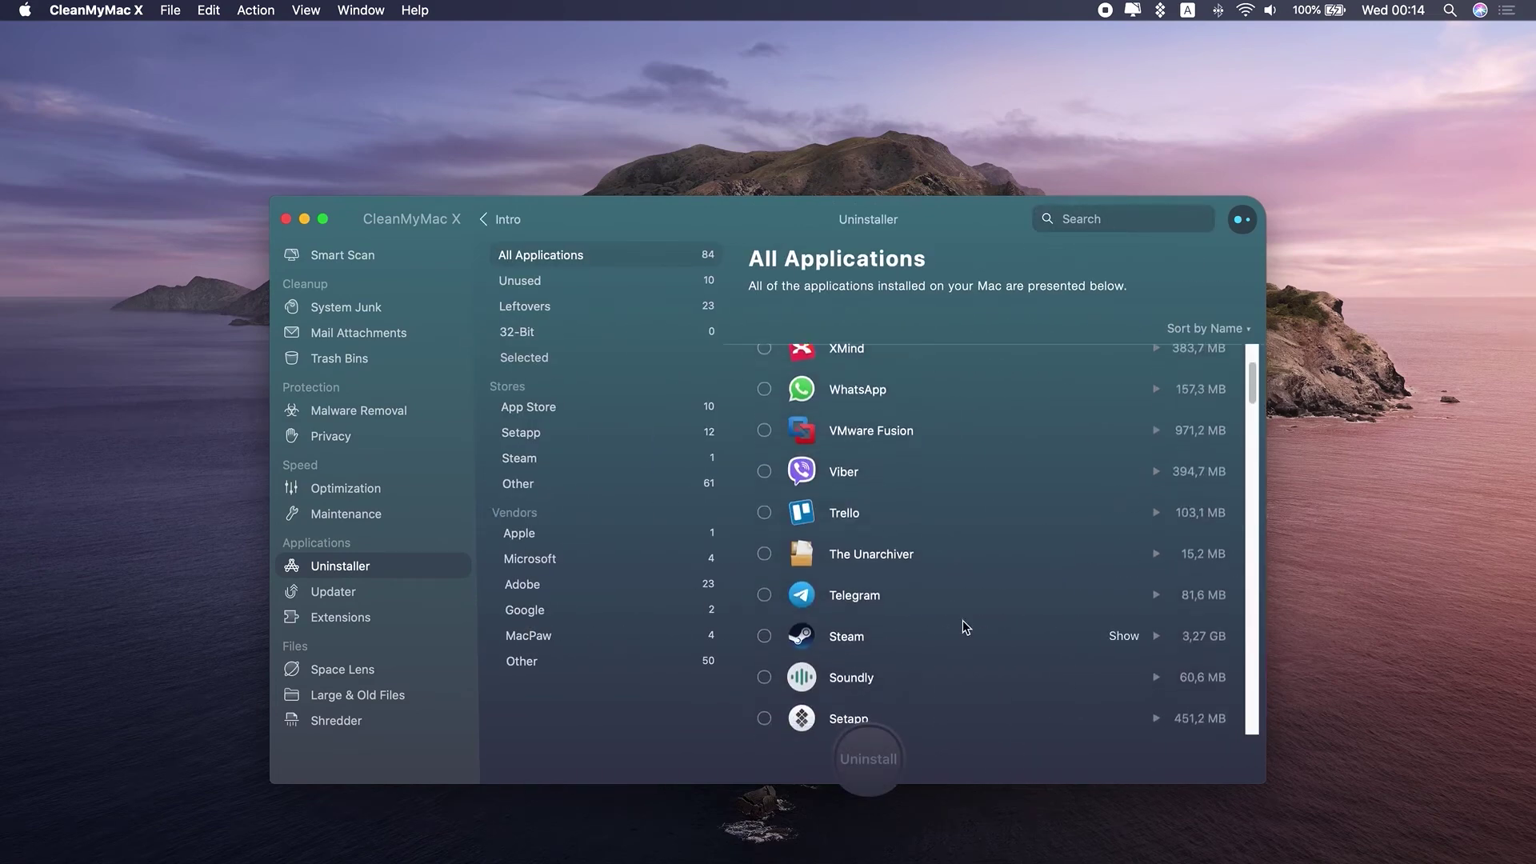
scroll(963, 620, "down", 4)
scroll(964, 620, "down", 3)
scroll(962, 620, "down", 3)
scroll(962, 621, "down", 1)
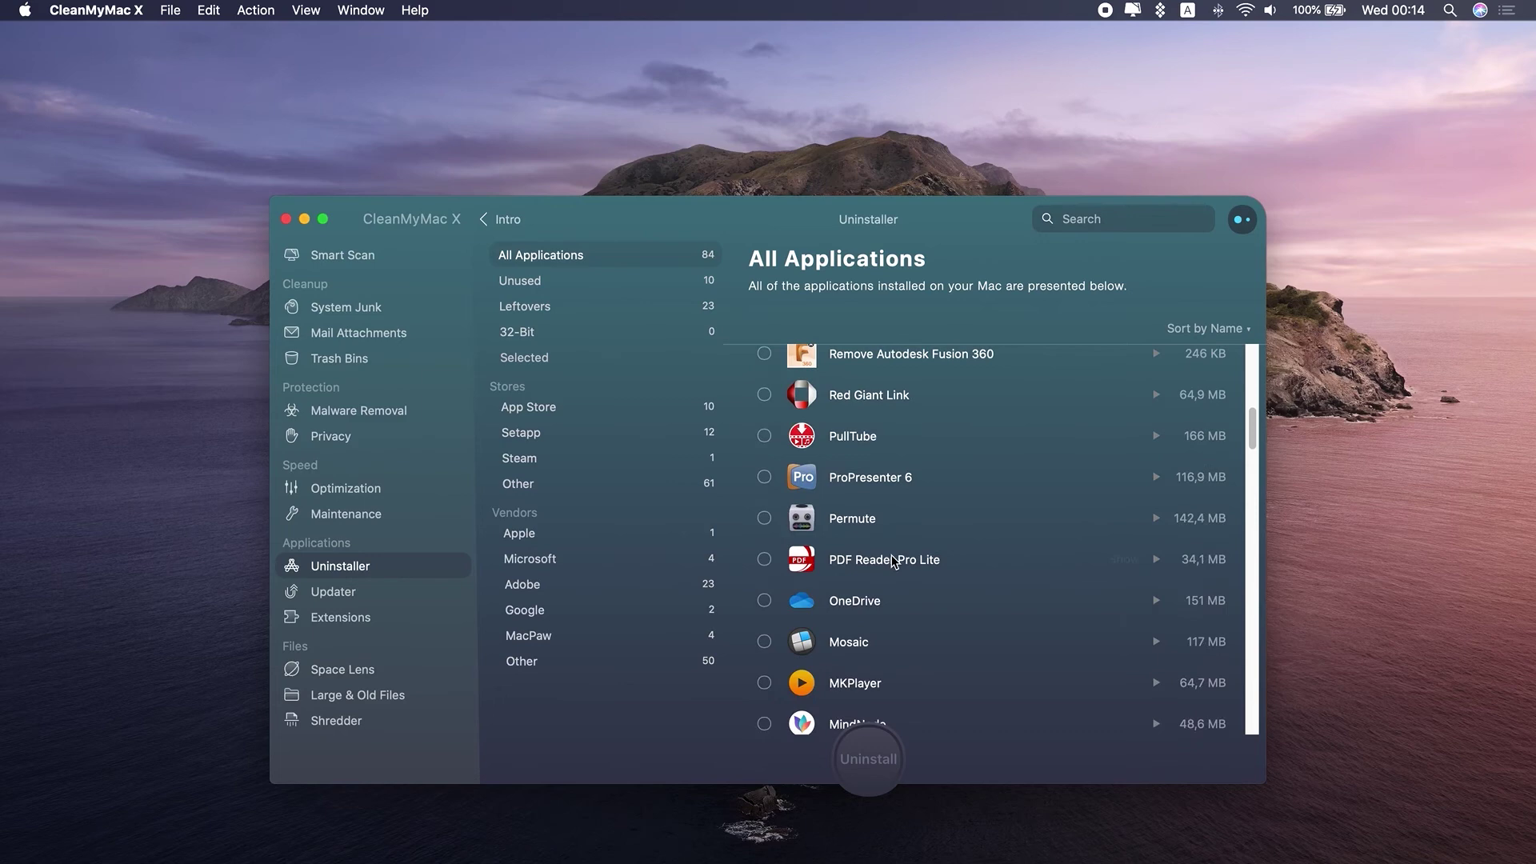
left_click(765, 435)
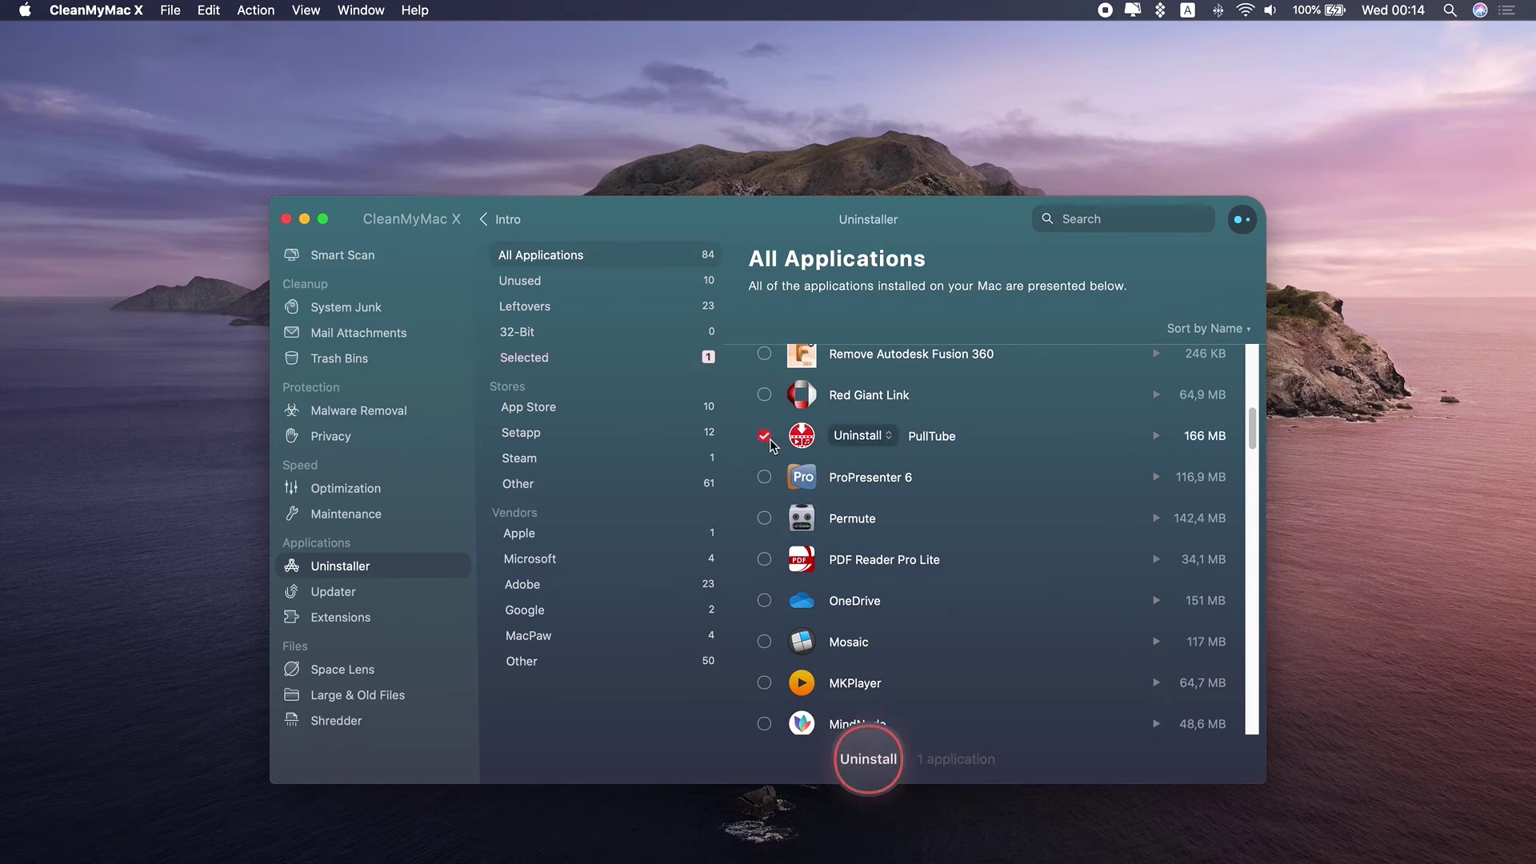
left_click(868, 759)
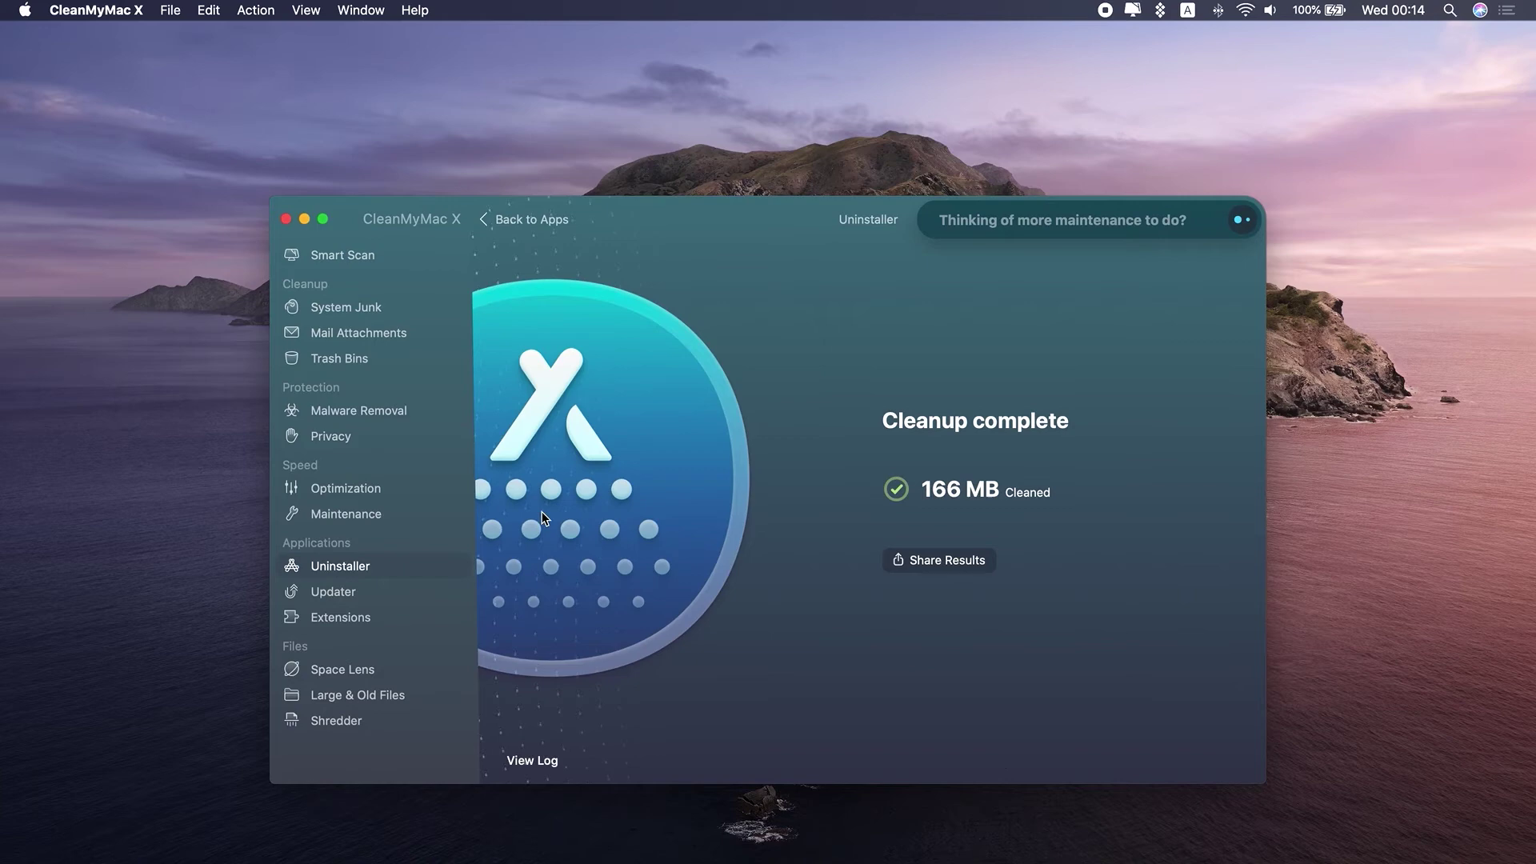
left_click(287, 219)
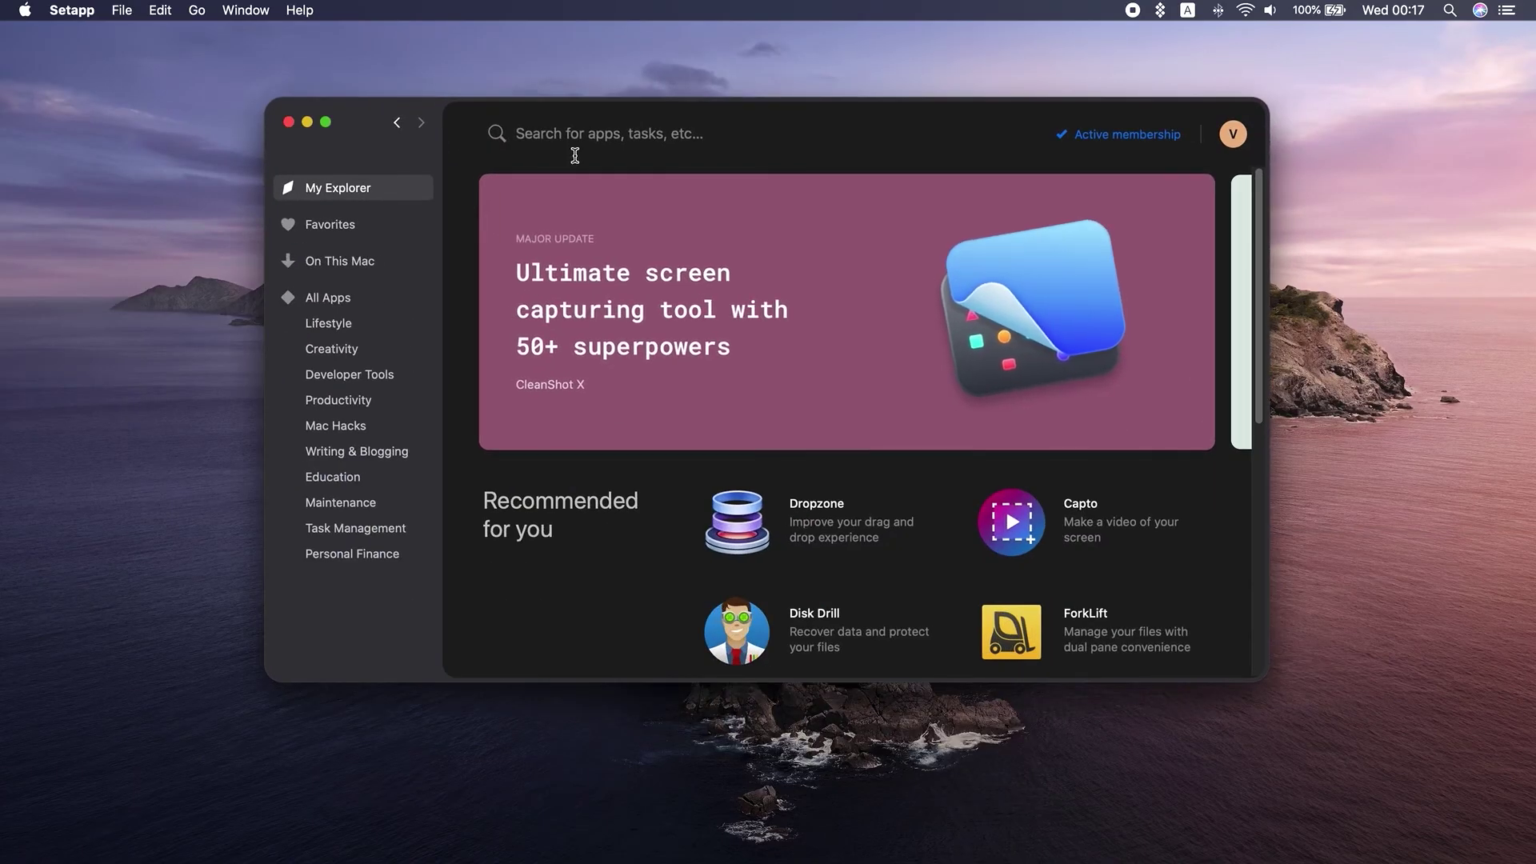
Bring up Setapp's search field to look up One Switch
left_click(573, 132)
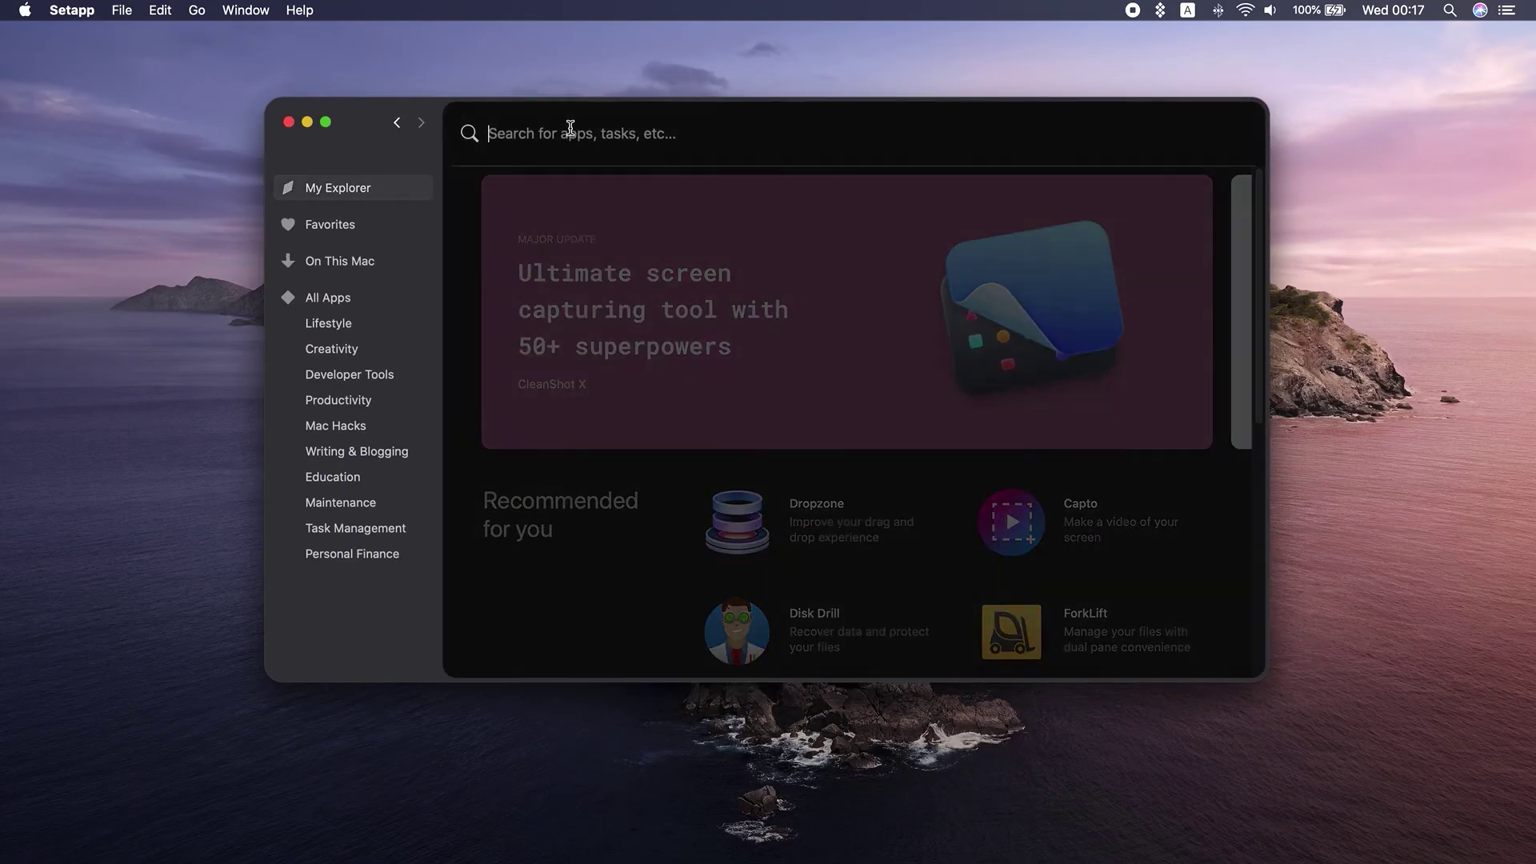
type("One Switch")
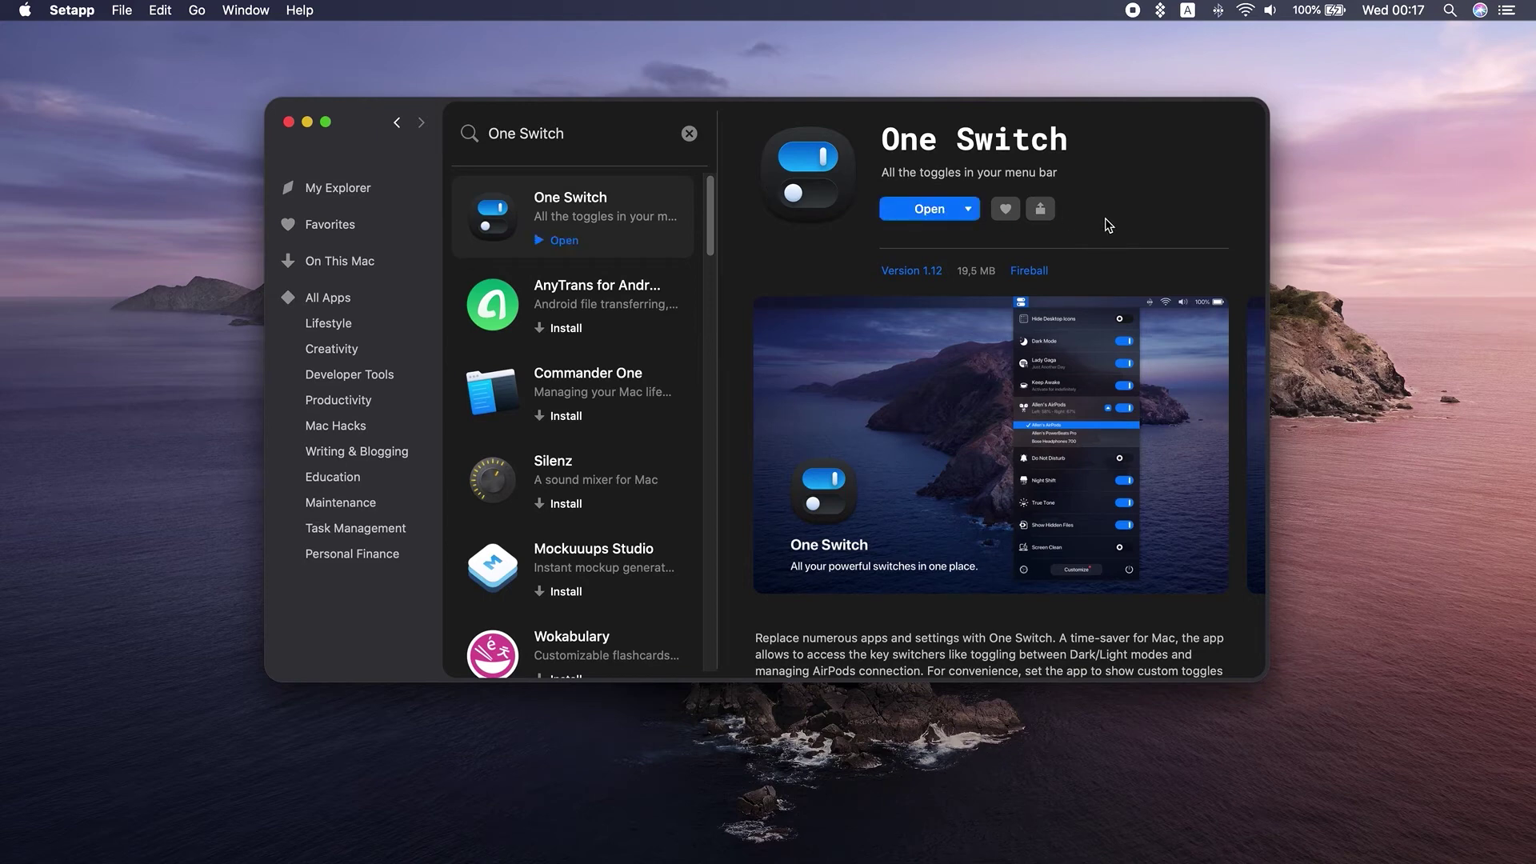
Launch One Switch, complete its welcome tour, and allow its notifications
left_click(305, 120)
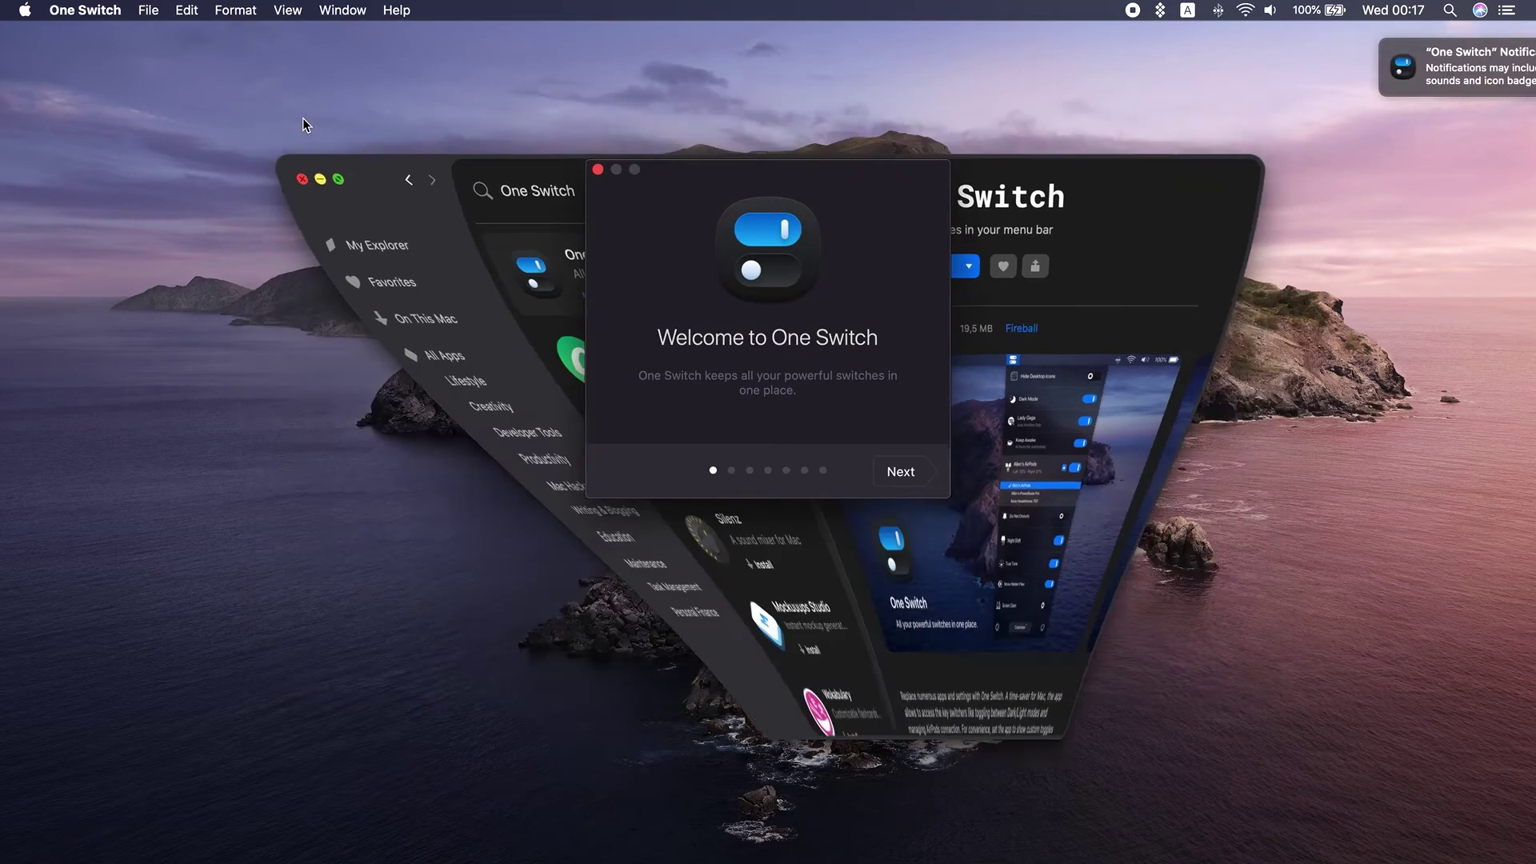
left_click(901, 473)
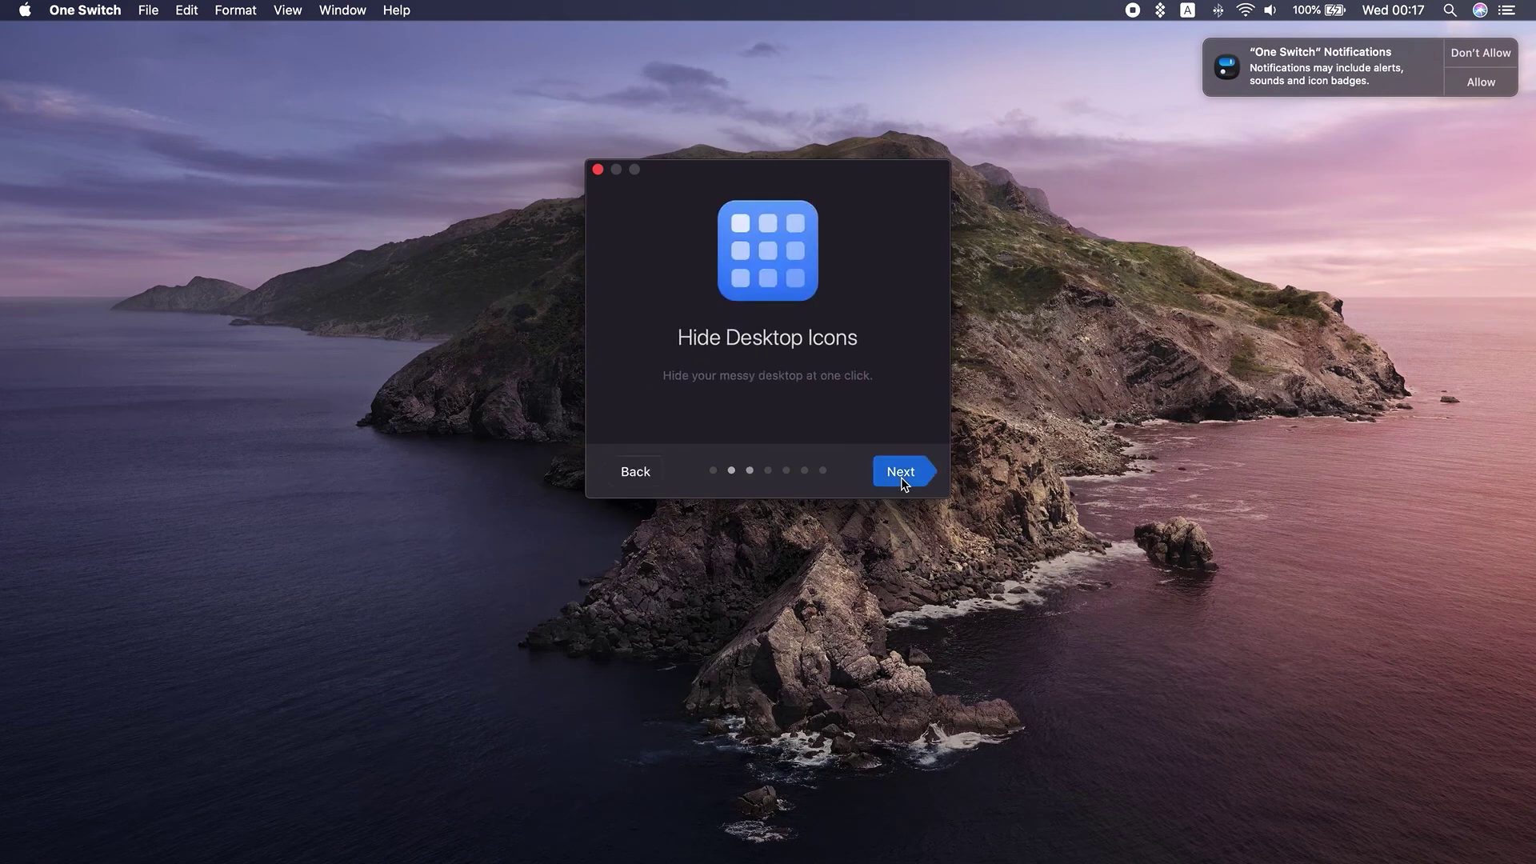
left_click(901, 472)
left_click(901, 472)
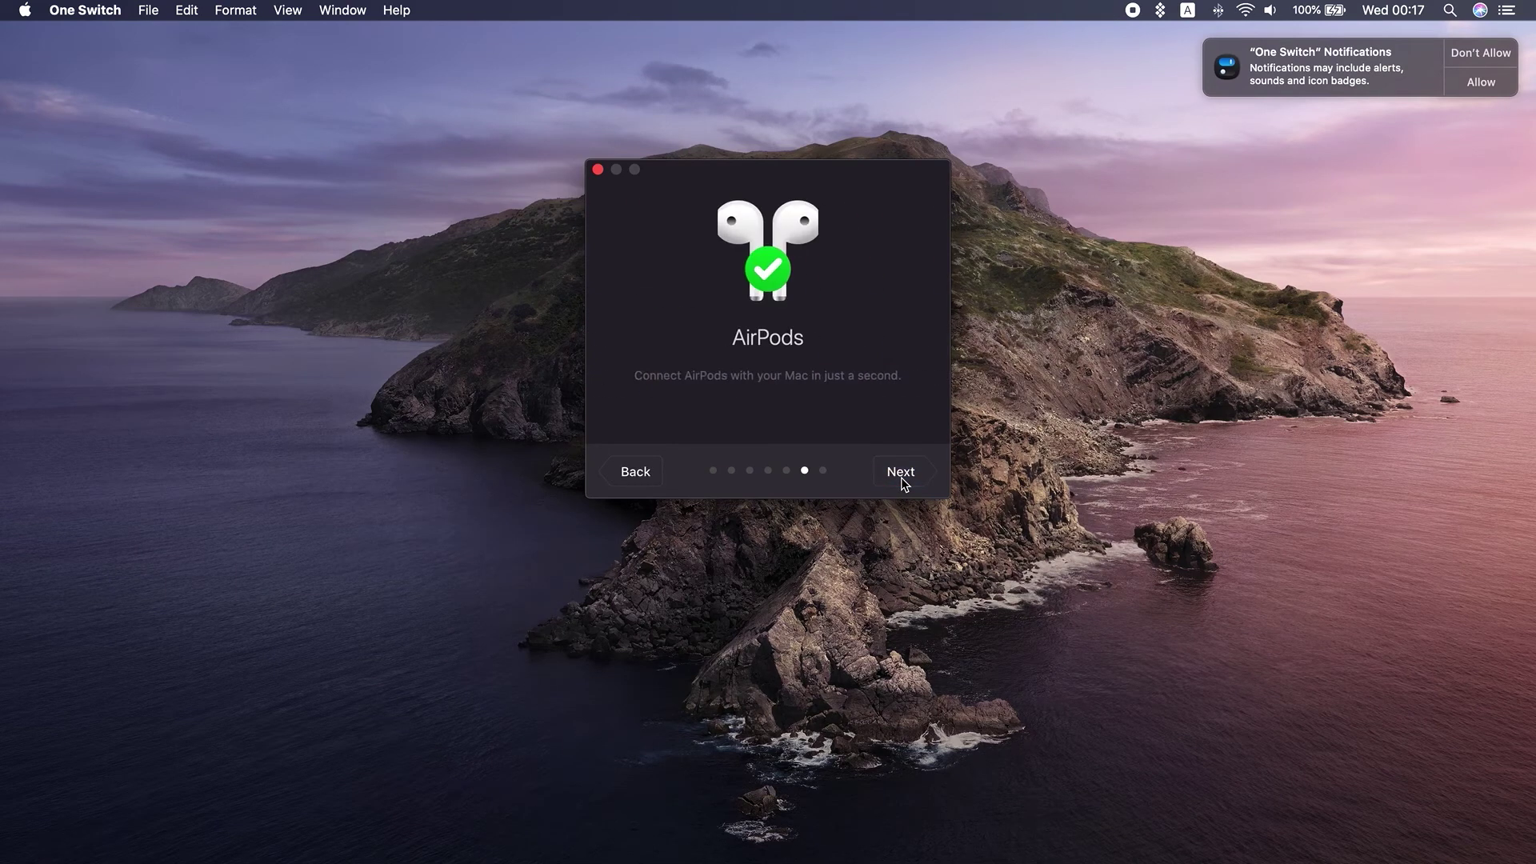
left_click(905, 481)
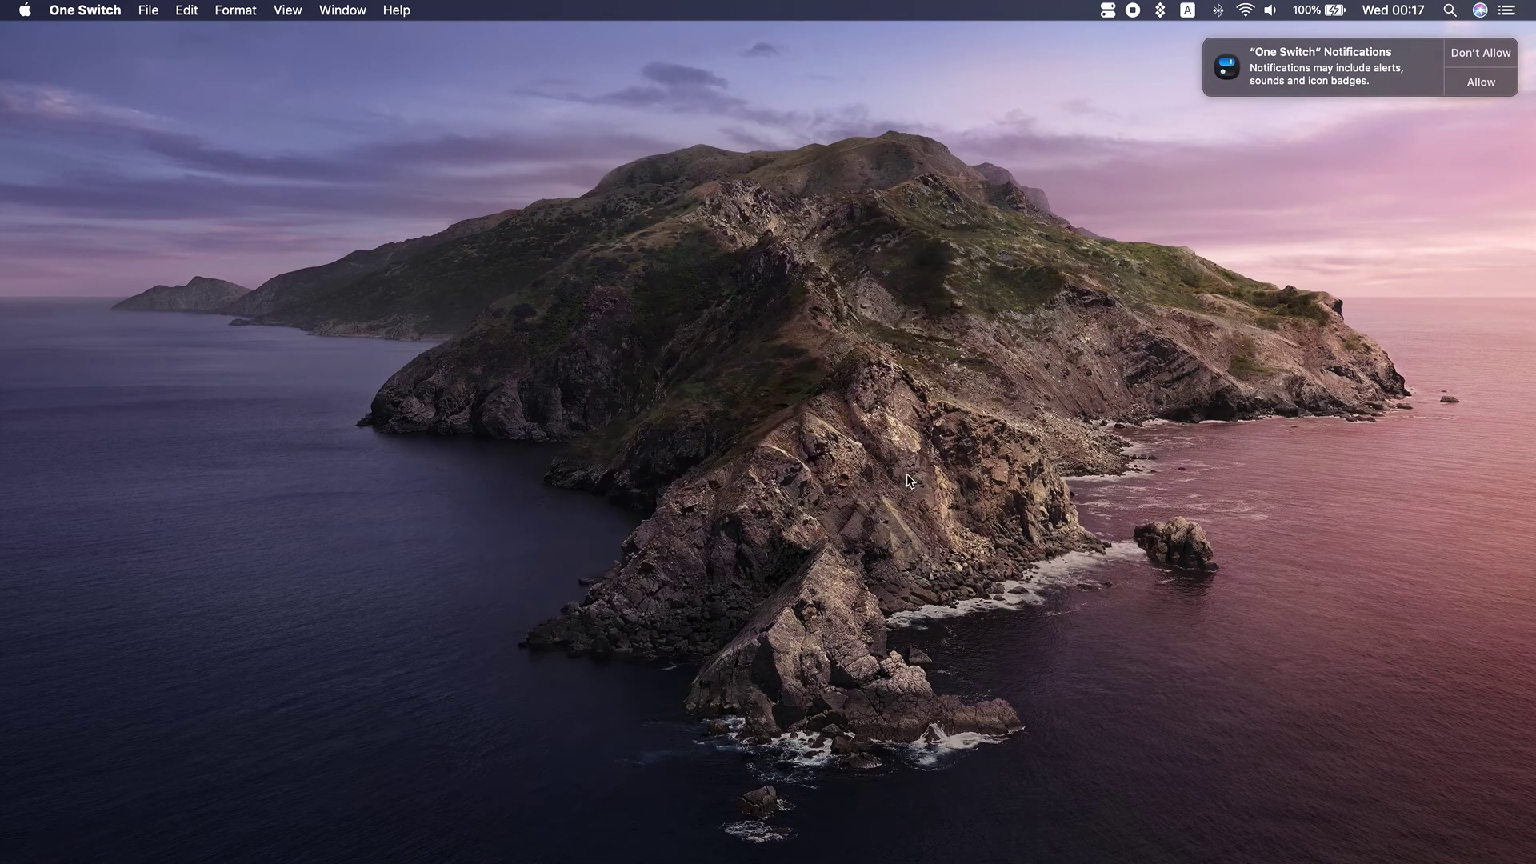
left_click(1465, 79)
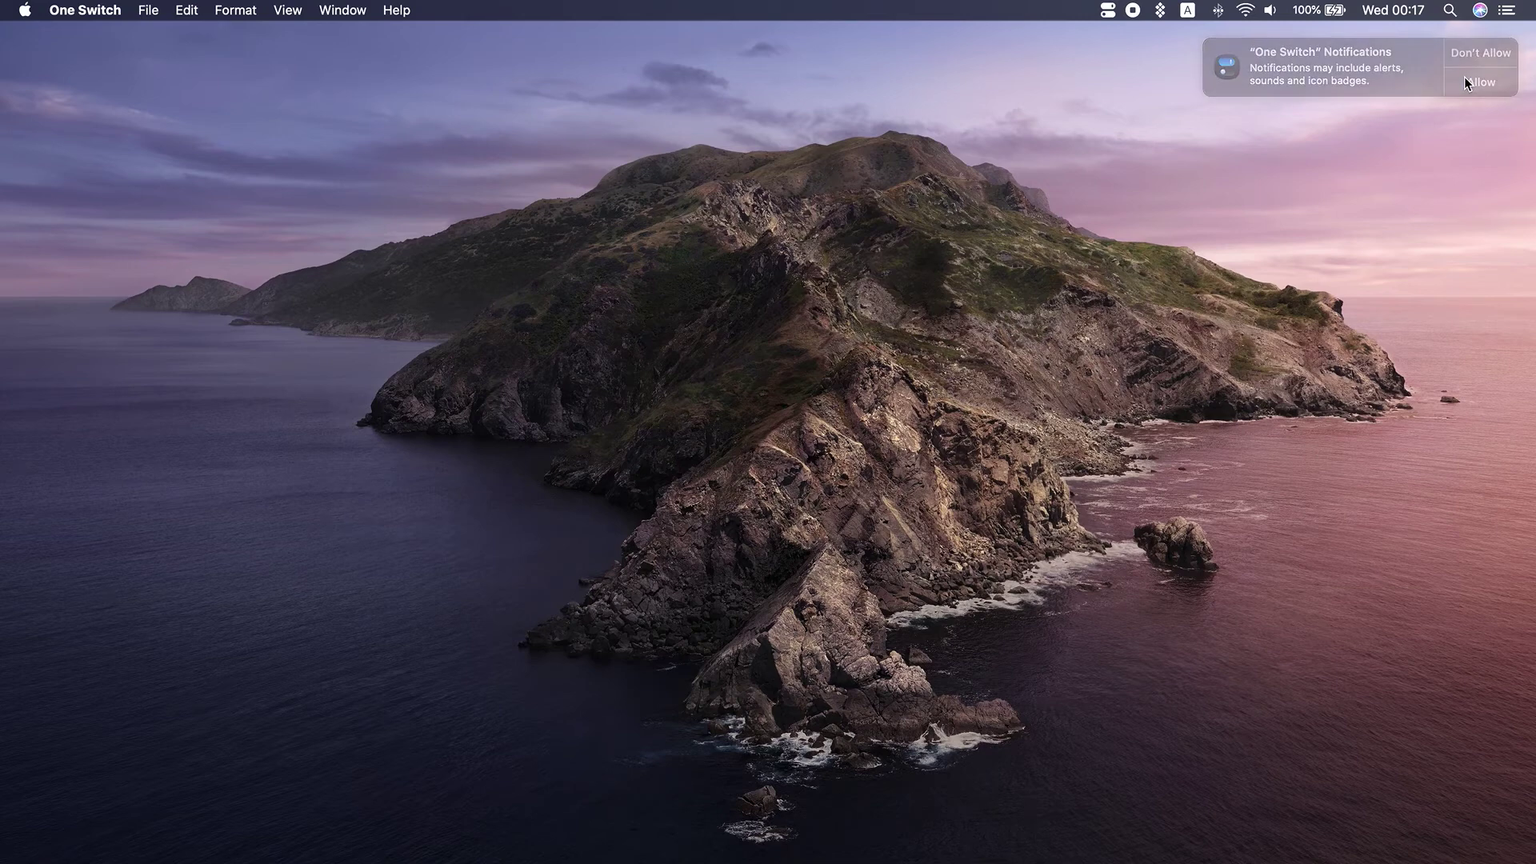
From the One Switch panel, connect the AirPods and turn off Do Not Disturb
left_click(1108, 12)
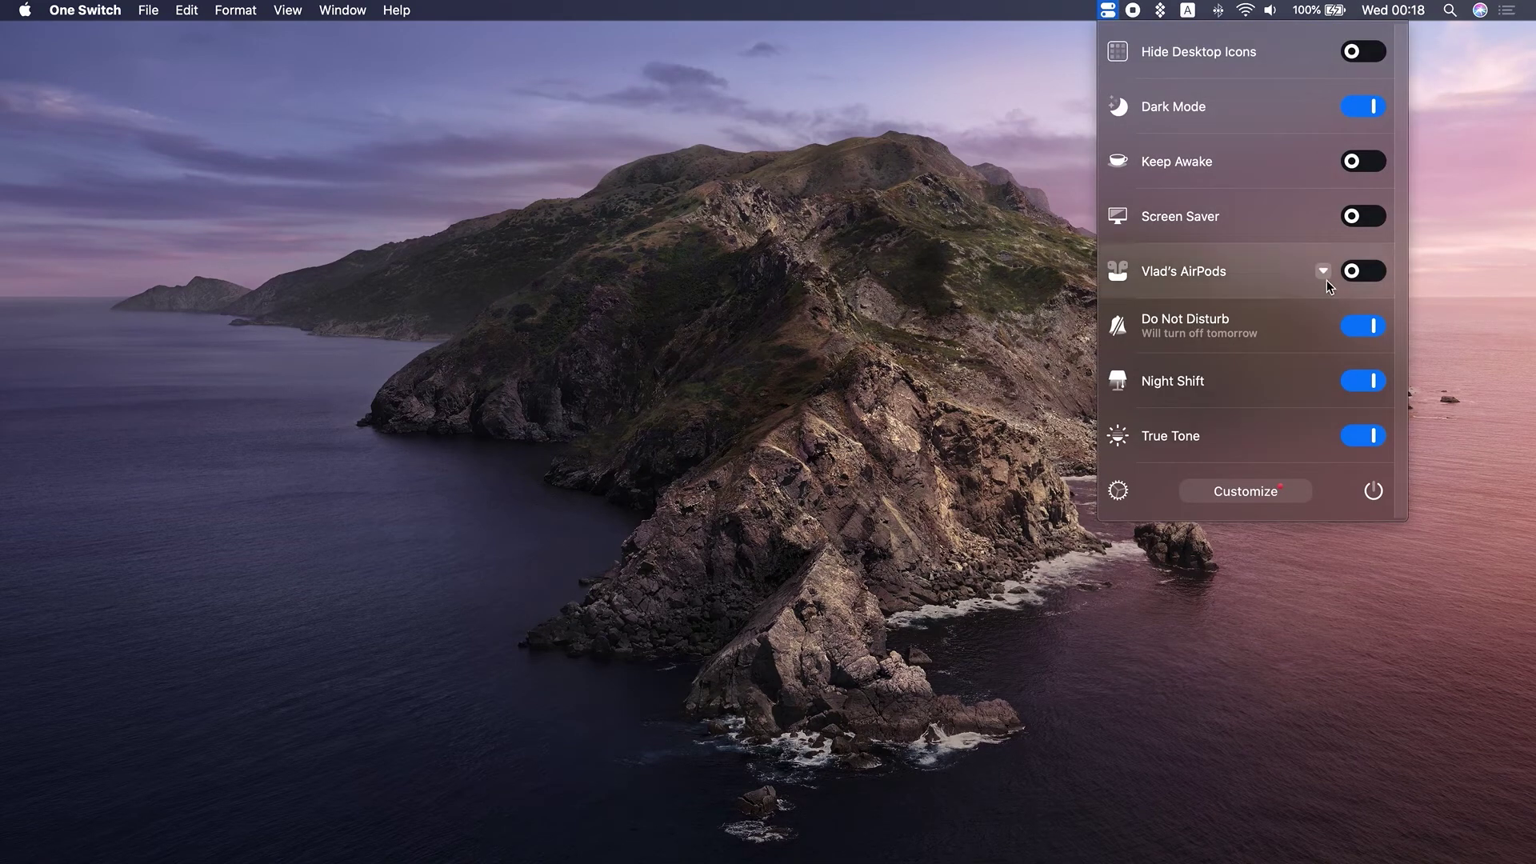
left_click(1363, 271)
left_click(1362, 326)
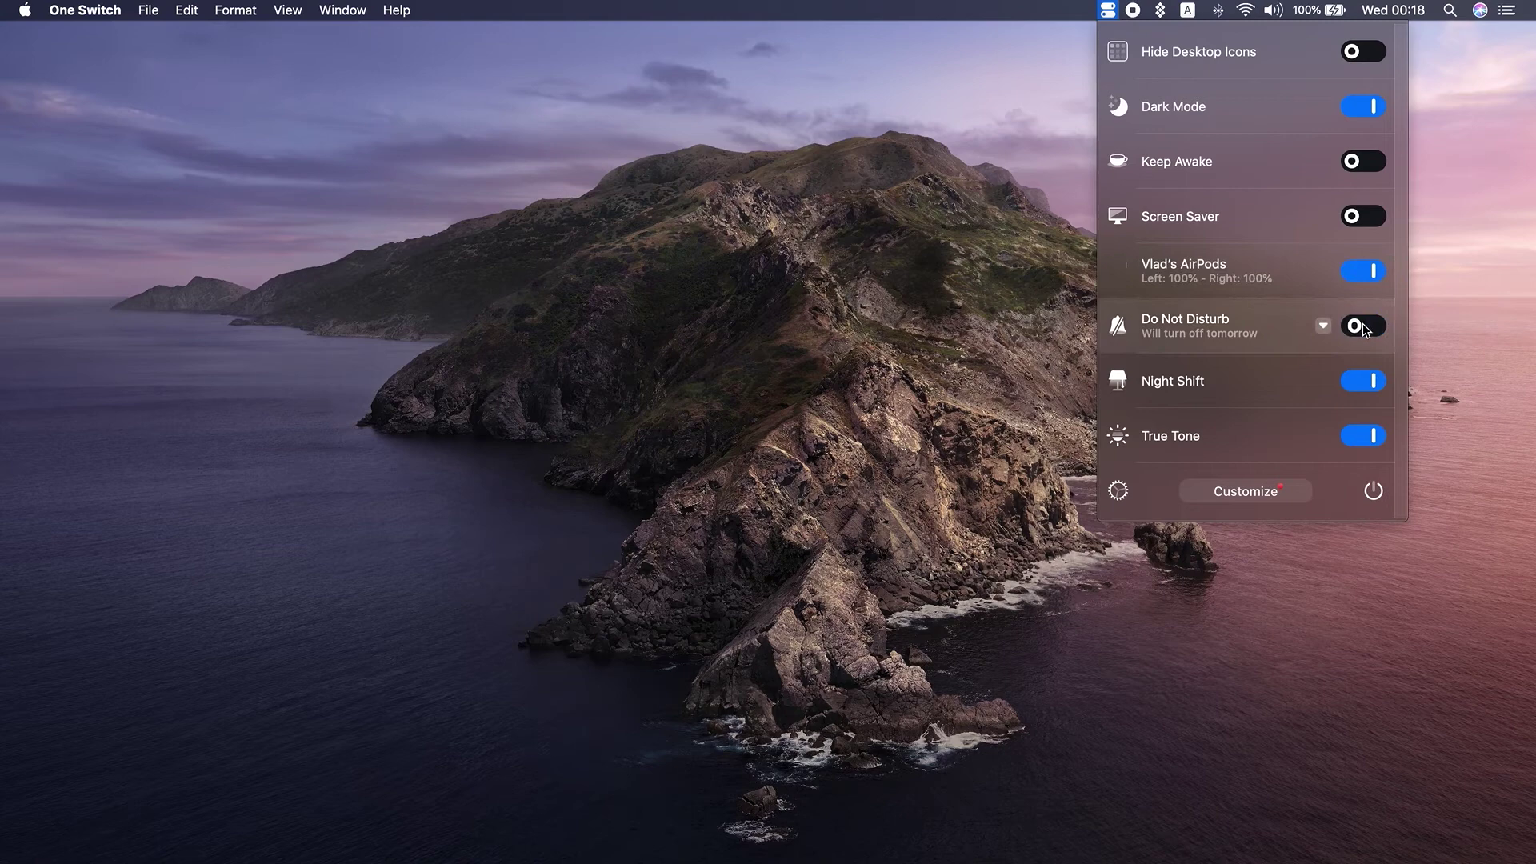
In Customize preferences, remove True Tone and Night Shift from the dashboard switches
left_click(1250, 491)
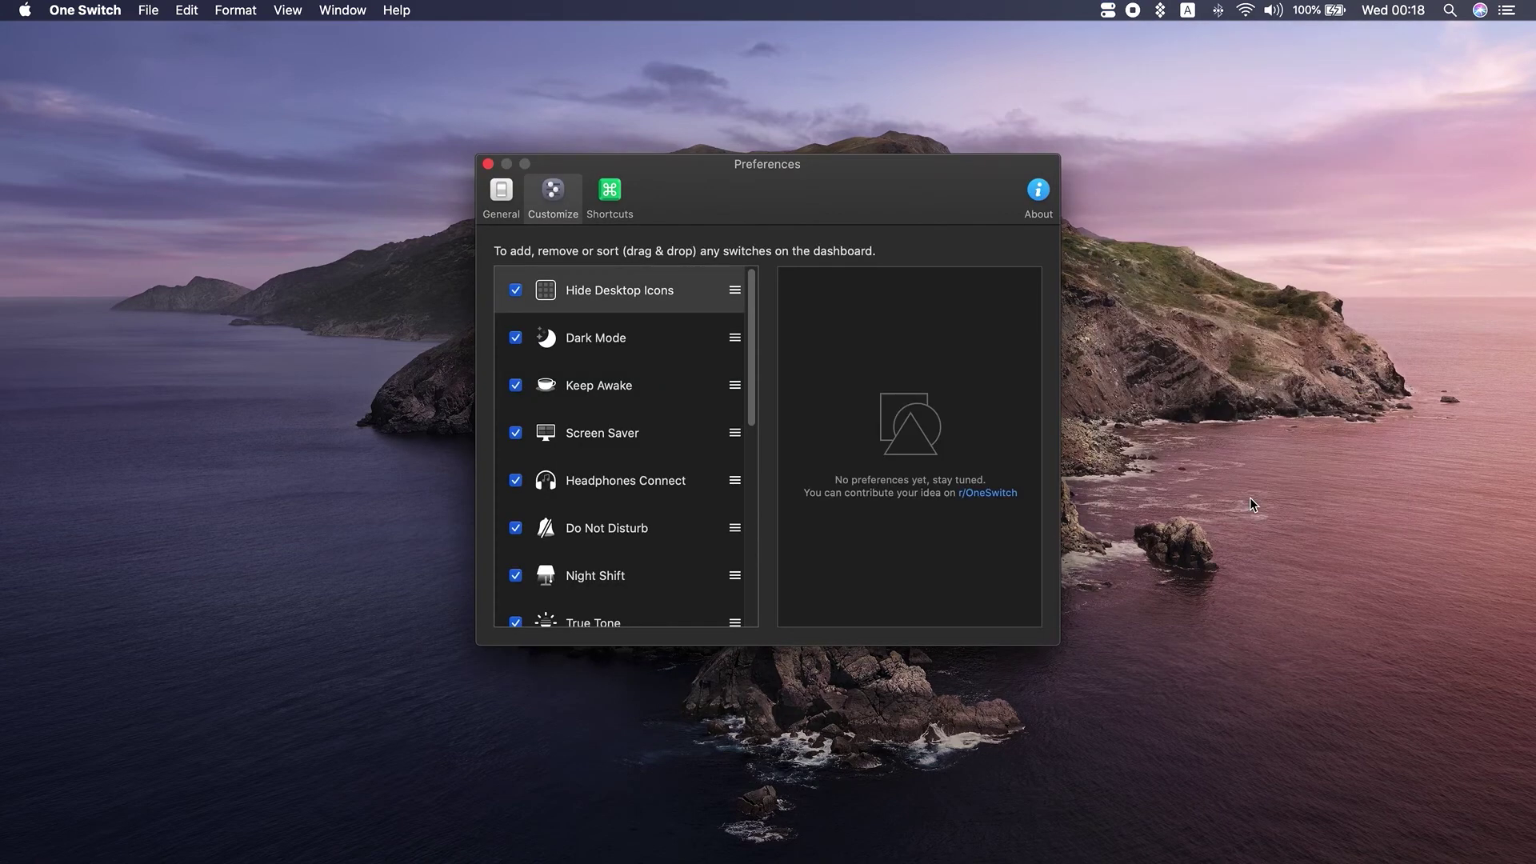
scroll(625, 456, "down", 3)
left_click(516, 510)
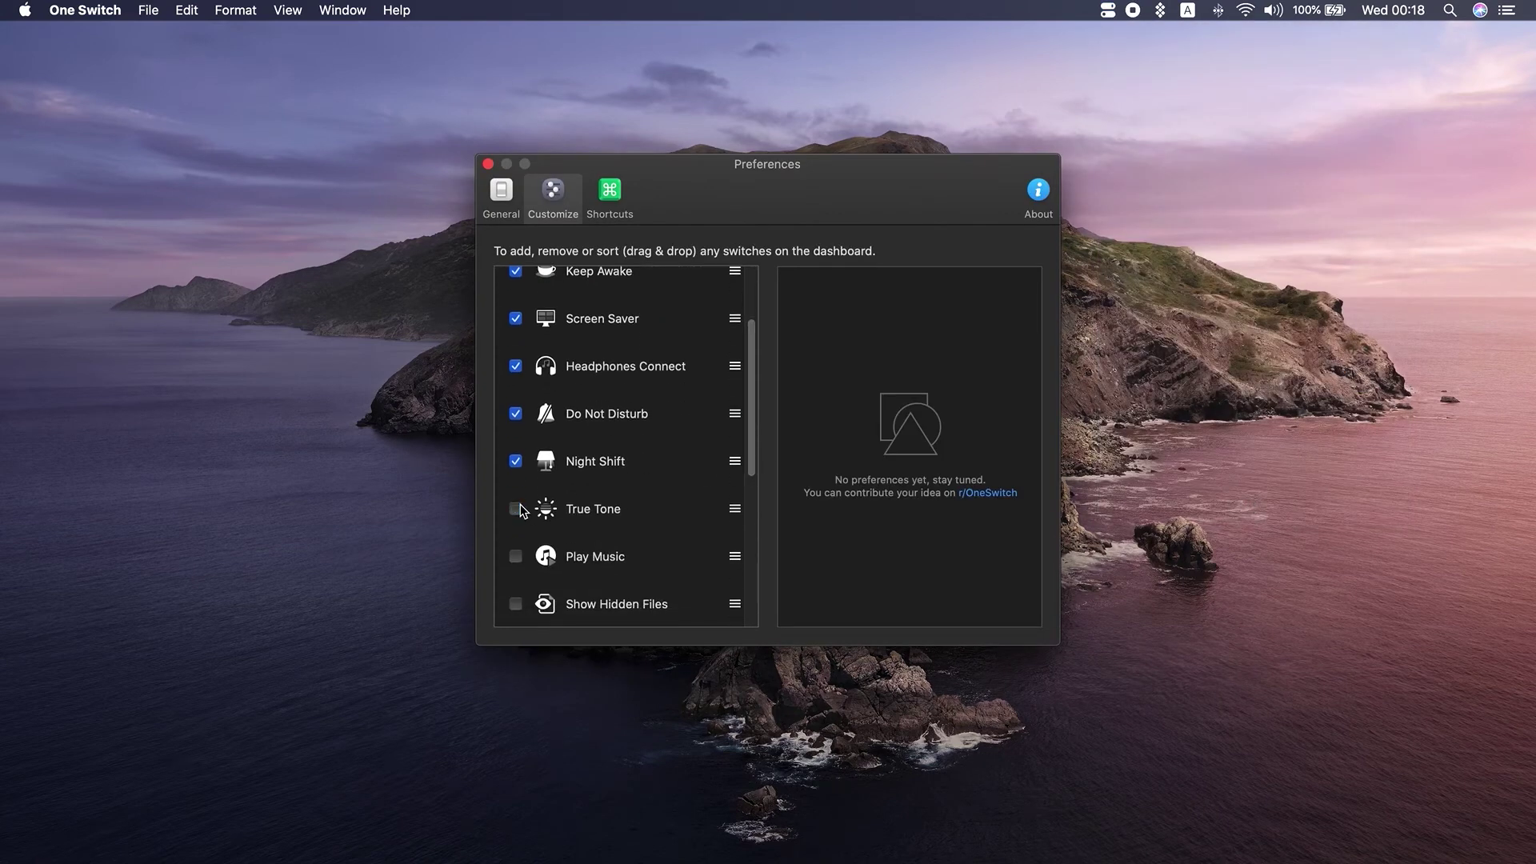
left_click(517, 461)
left_click(488, 165)
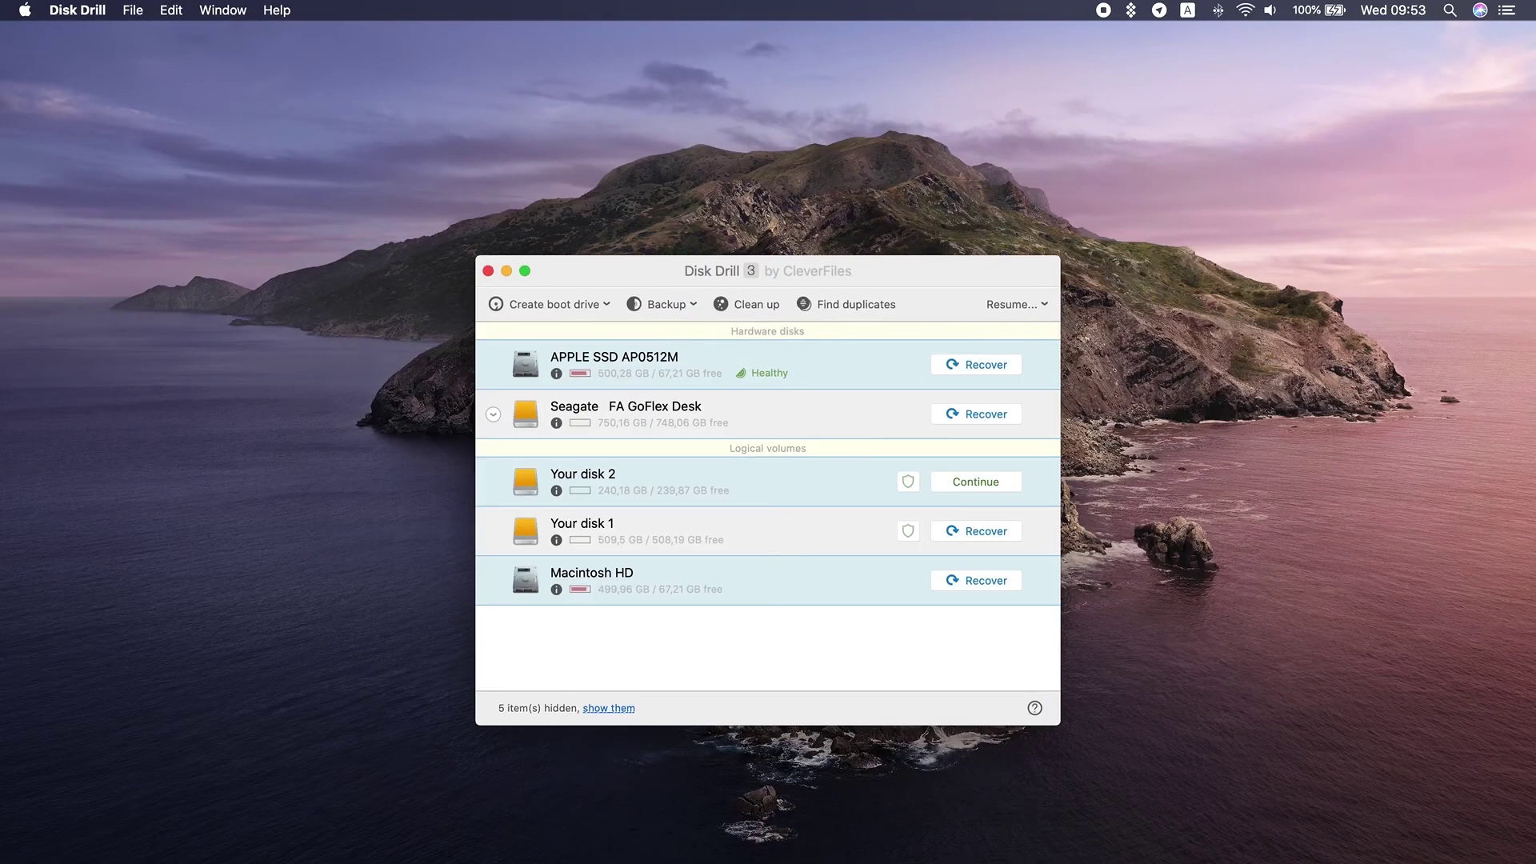
Start the lost-file recovery scan on Your disk 1 and let Quick and Deep Scan run
mouse_move(768, 531)
left_click(968, 530)
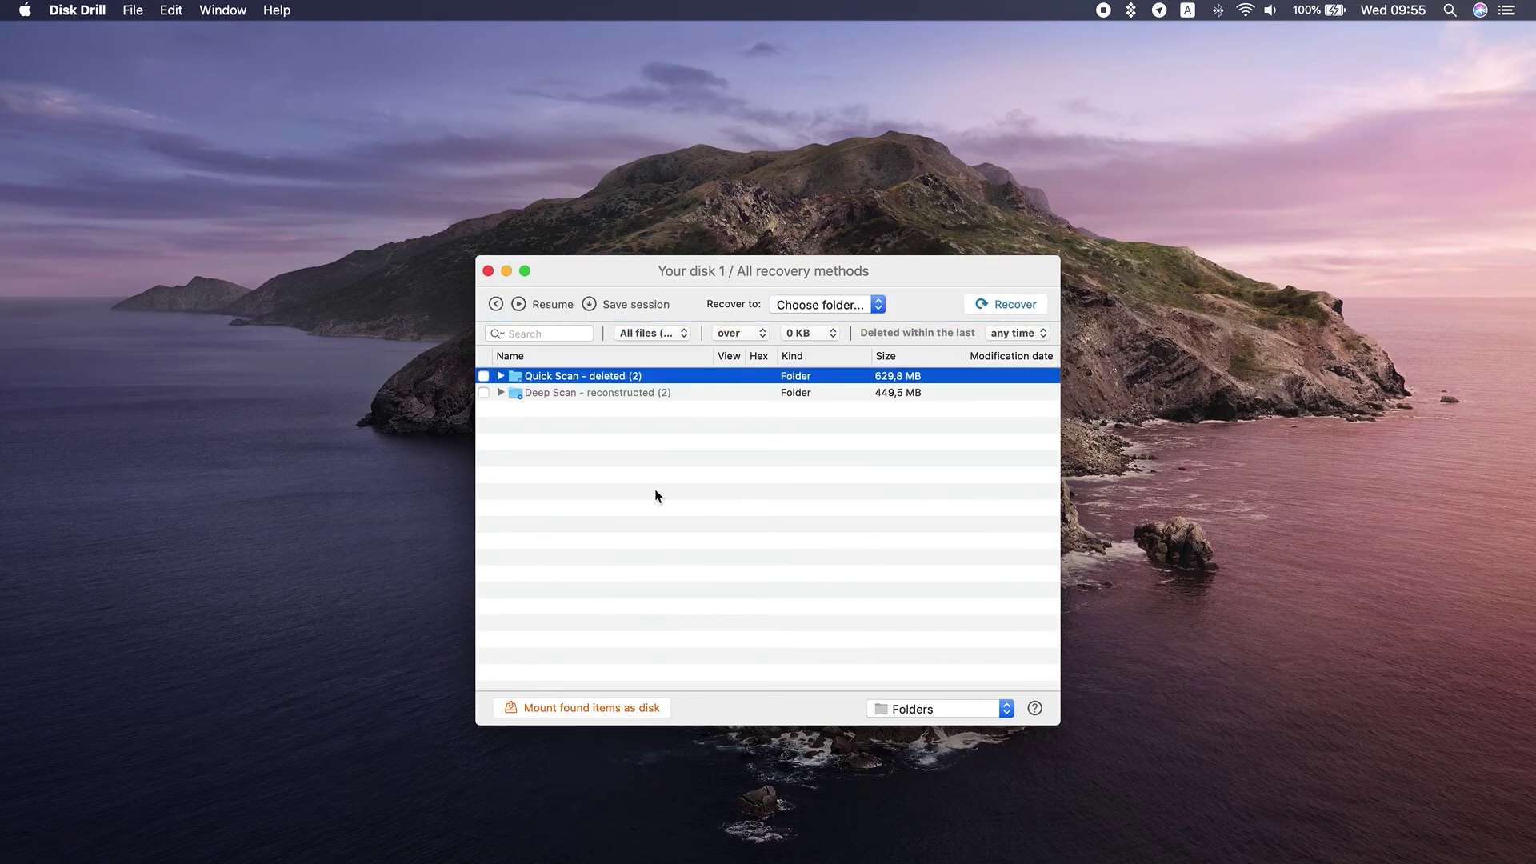
Recover the Quick Scan and Deep Scan results (four files, 1.08 GB) to the Desktop
left_click(593, 392, "shift")
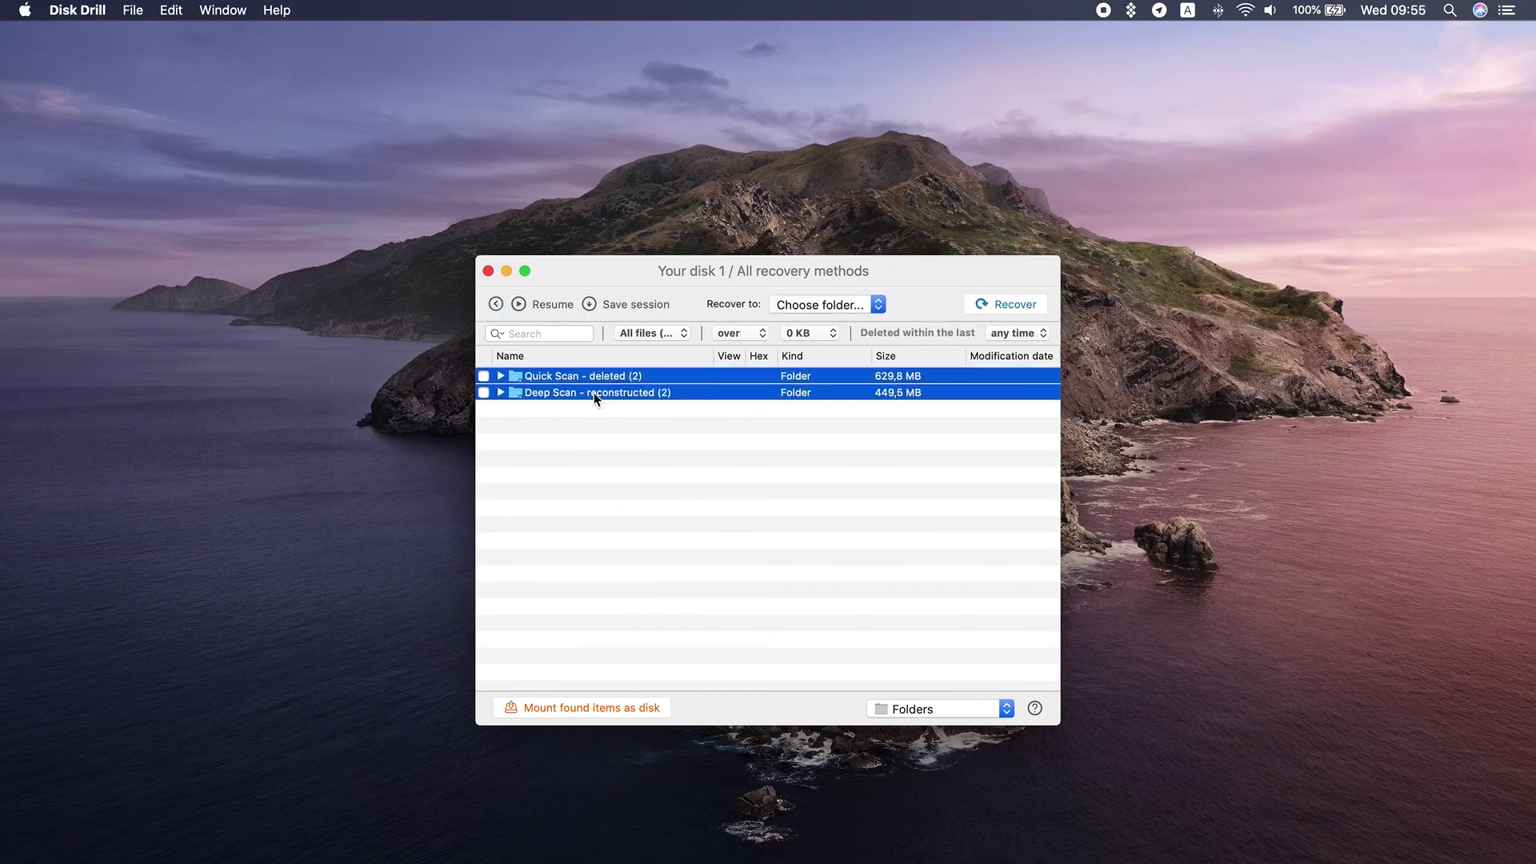
left_click(1000, 304)
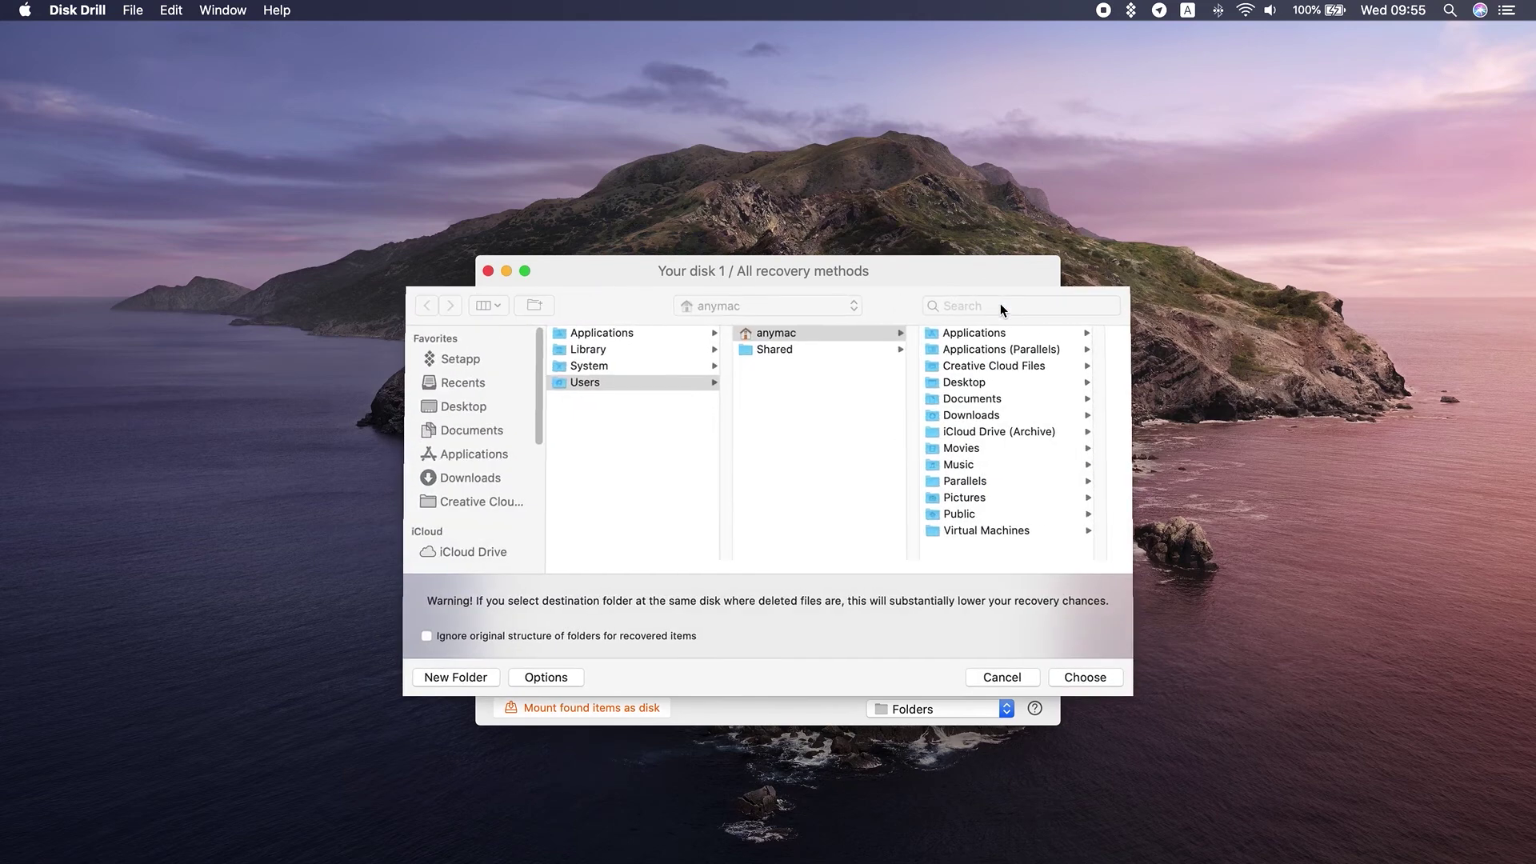
left_click(462, 405)
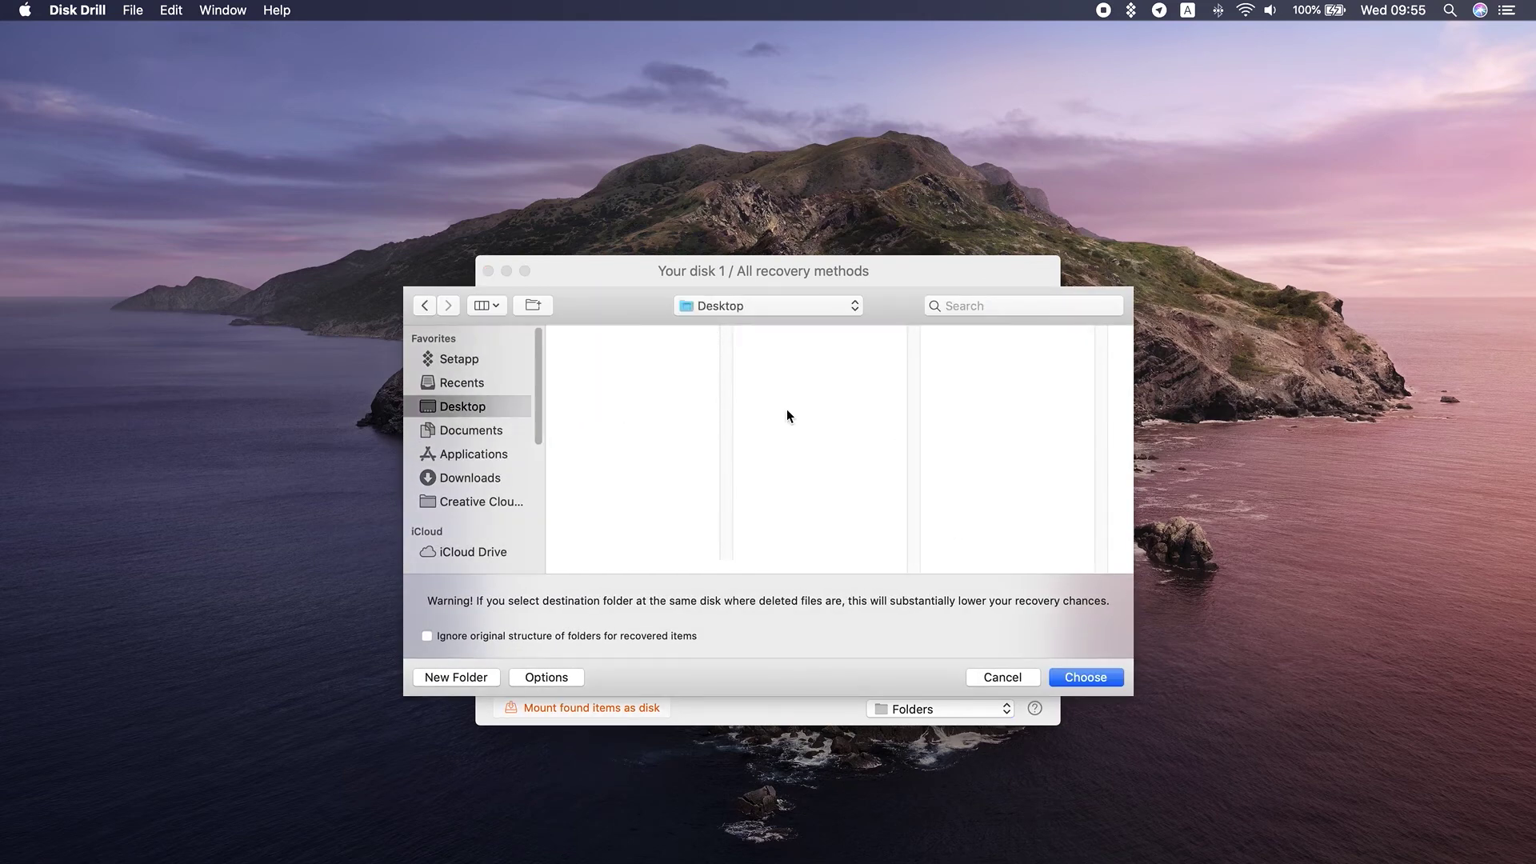
left_click(1085, 676)
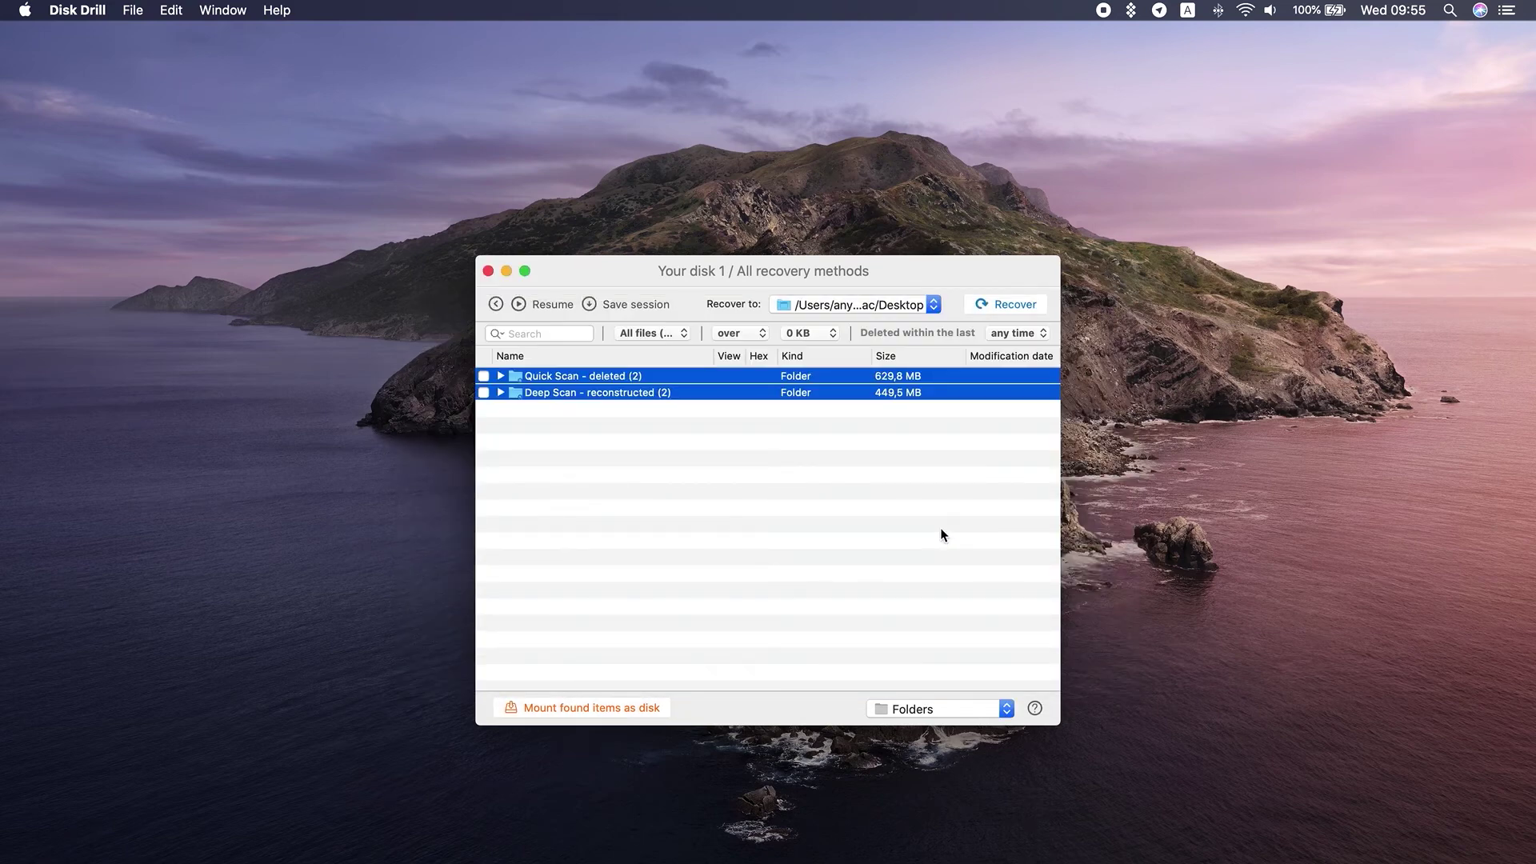
left_click(1006, 304)
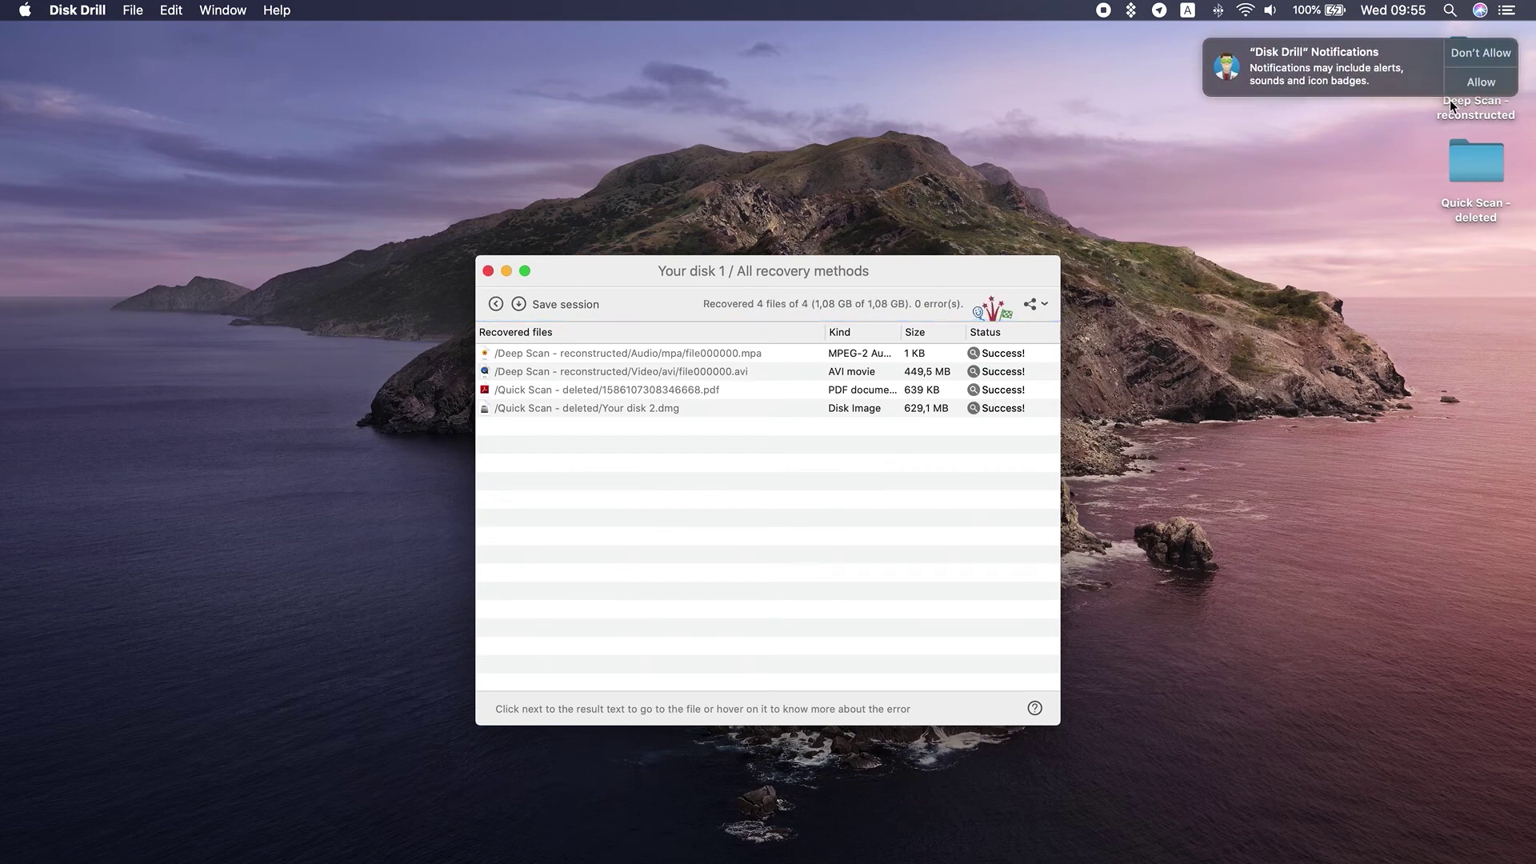
Dismiss the notification request, close the recovery results and return to the Finder desktop
left_click(1474, 82)
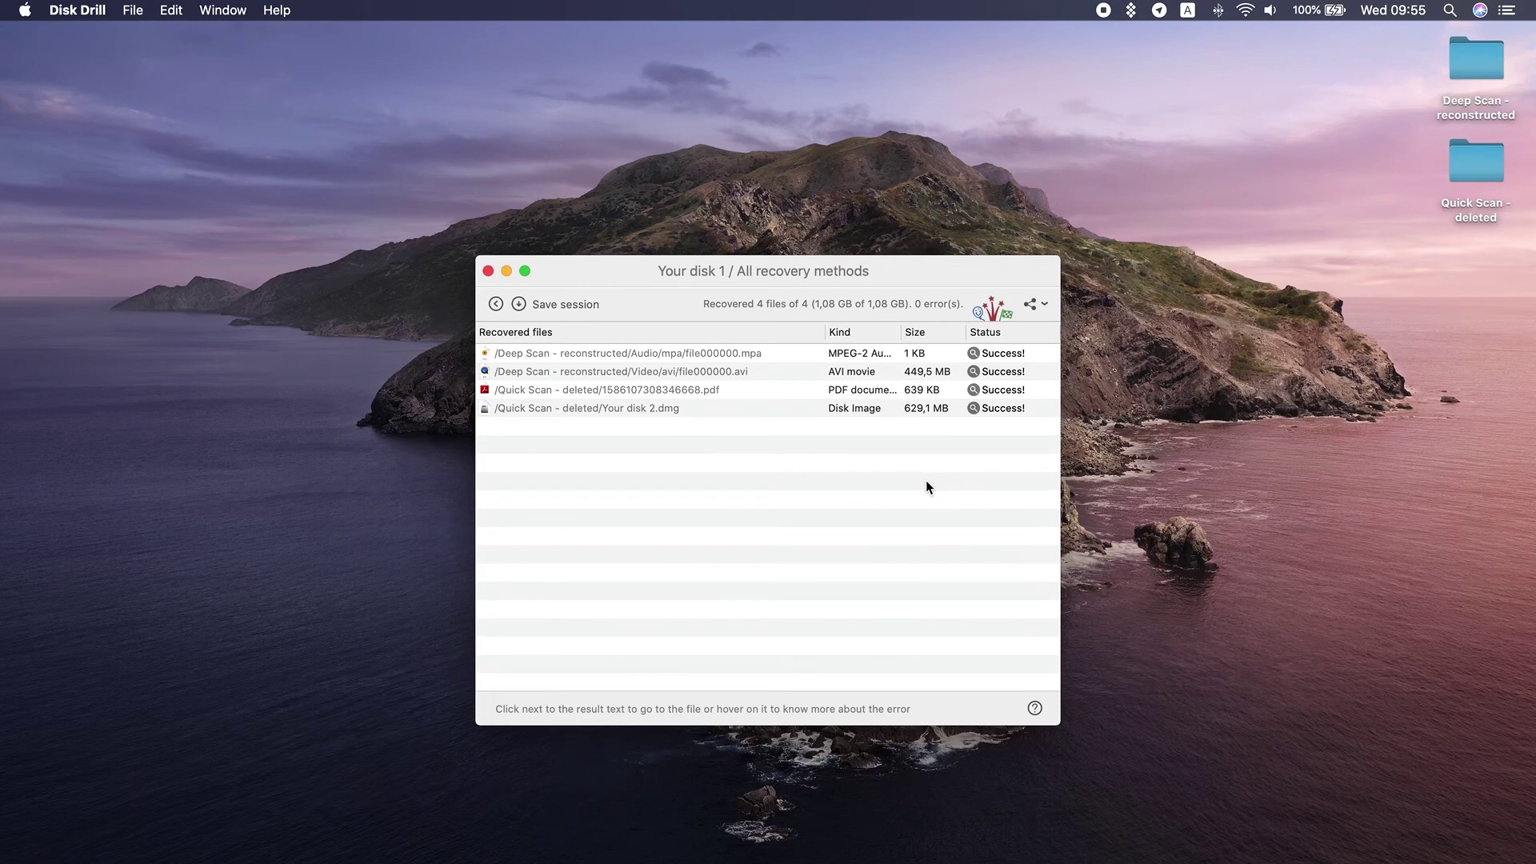
left_click(488, 272)
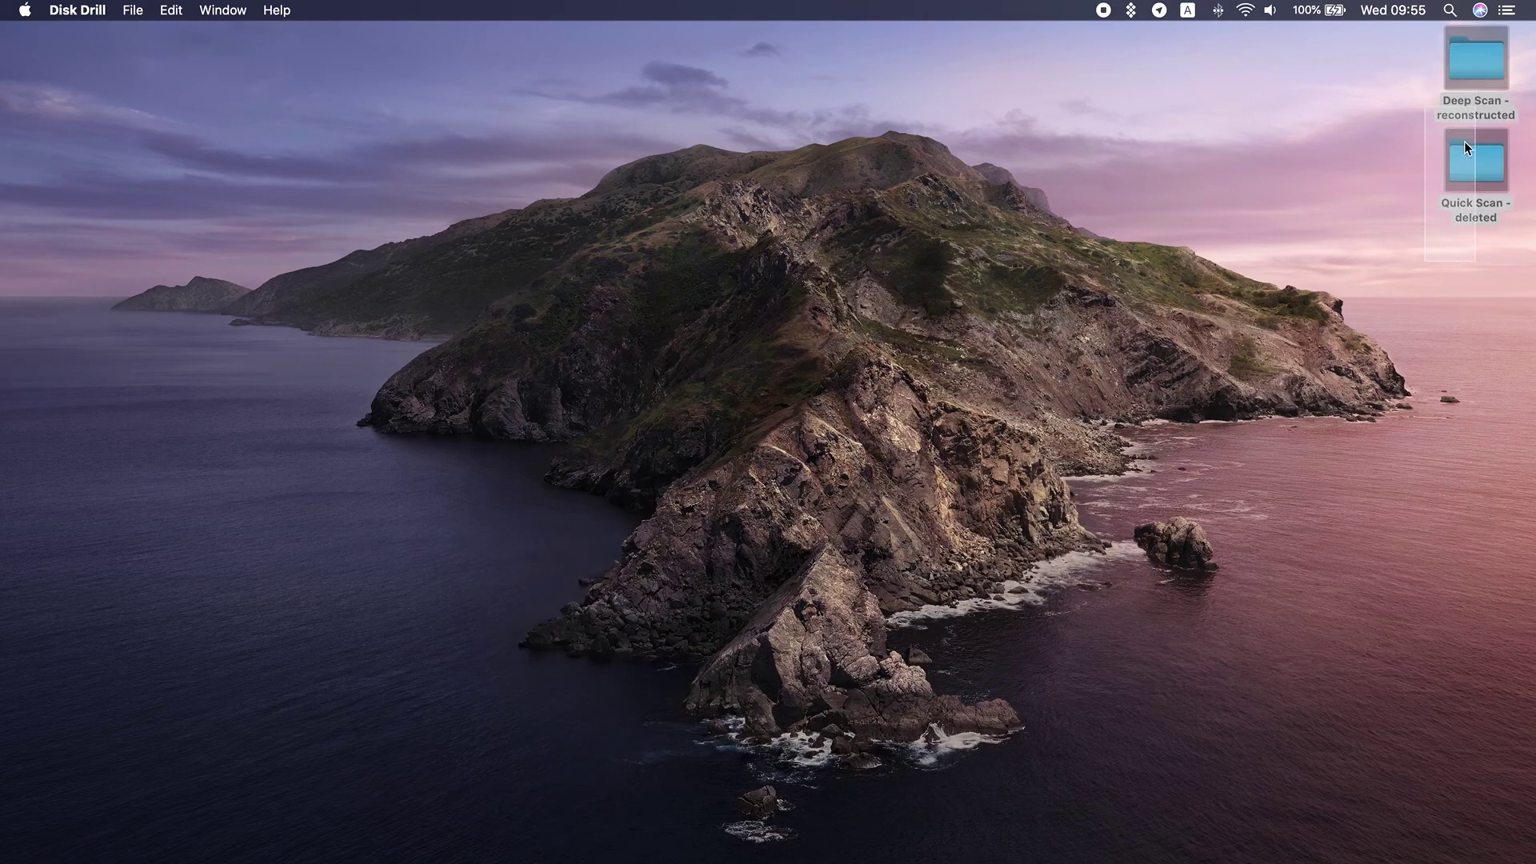
left_click(1423, 275)
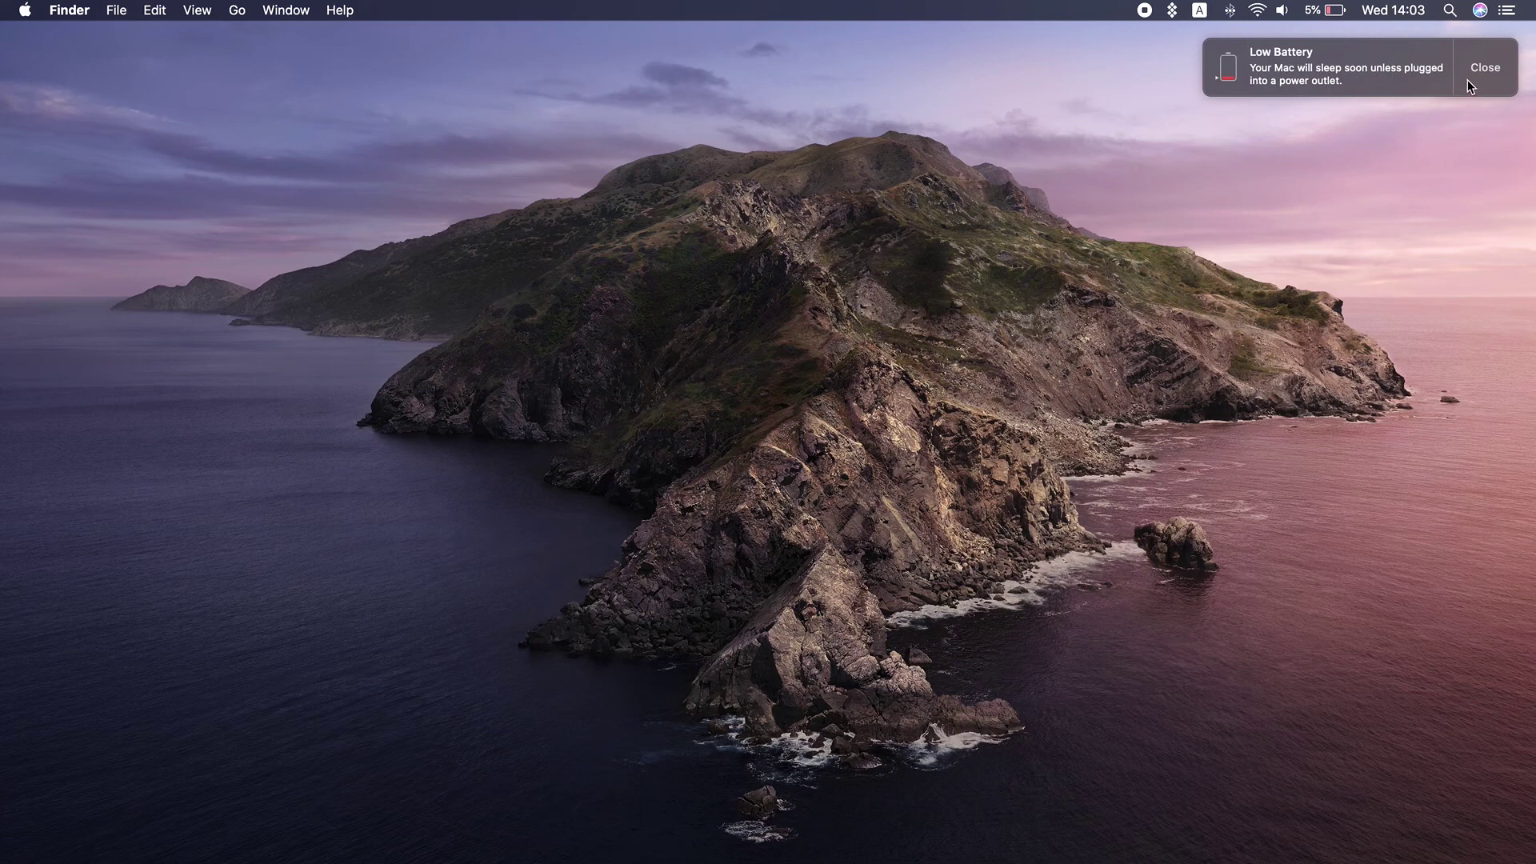
Dismiss the Low Battery warning and quit Premiere Pro and Google Chrome from the Dock
left_click(1485, 68)
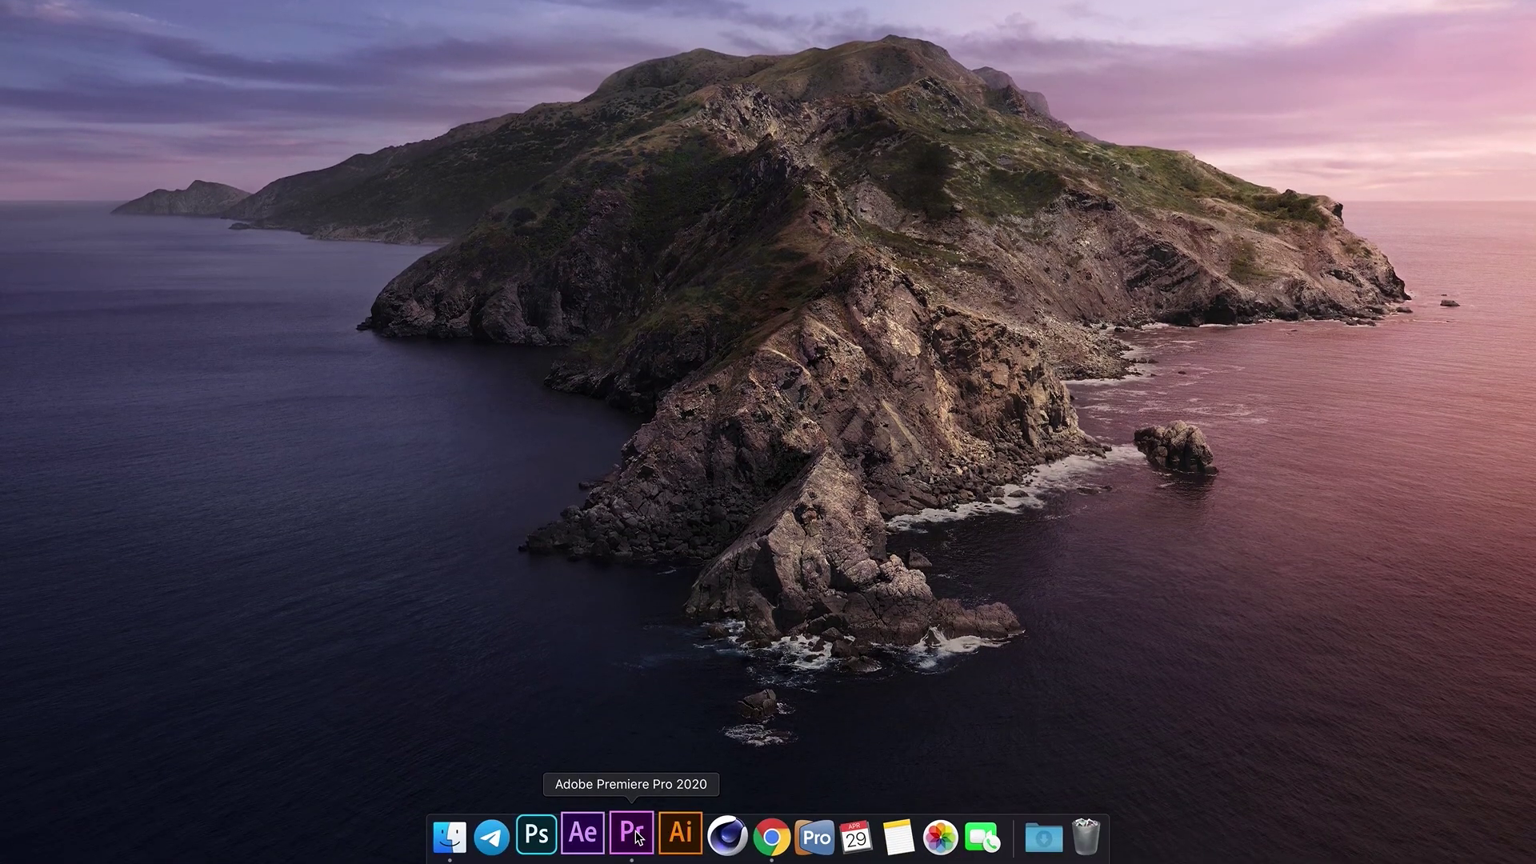
right_click(632, 835)
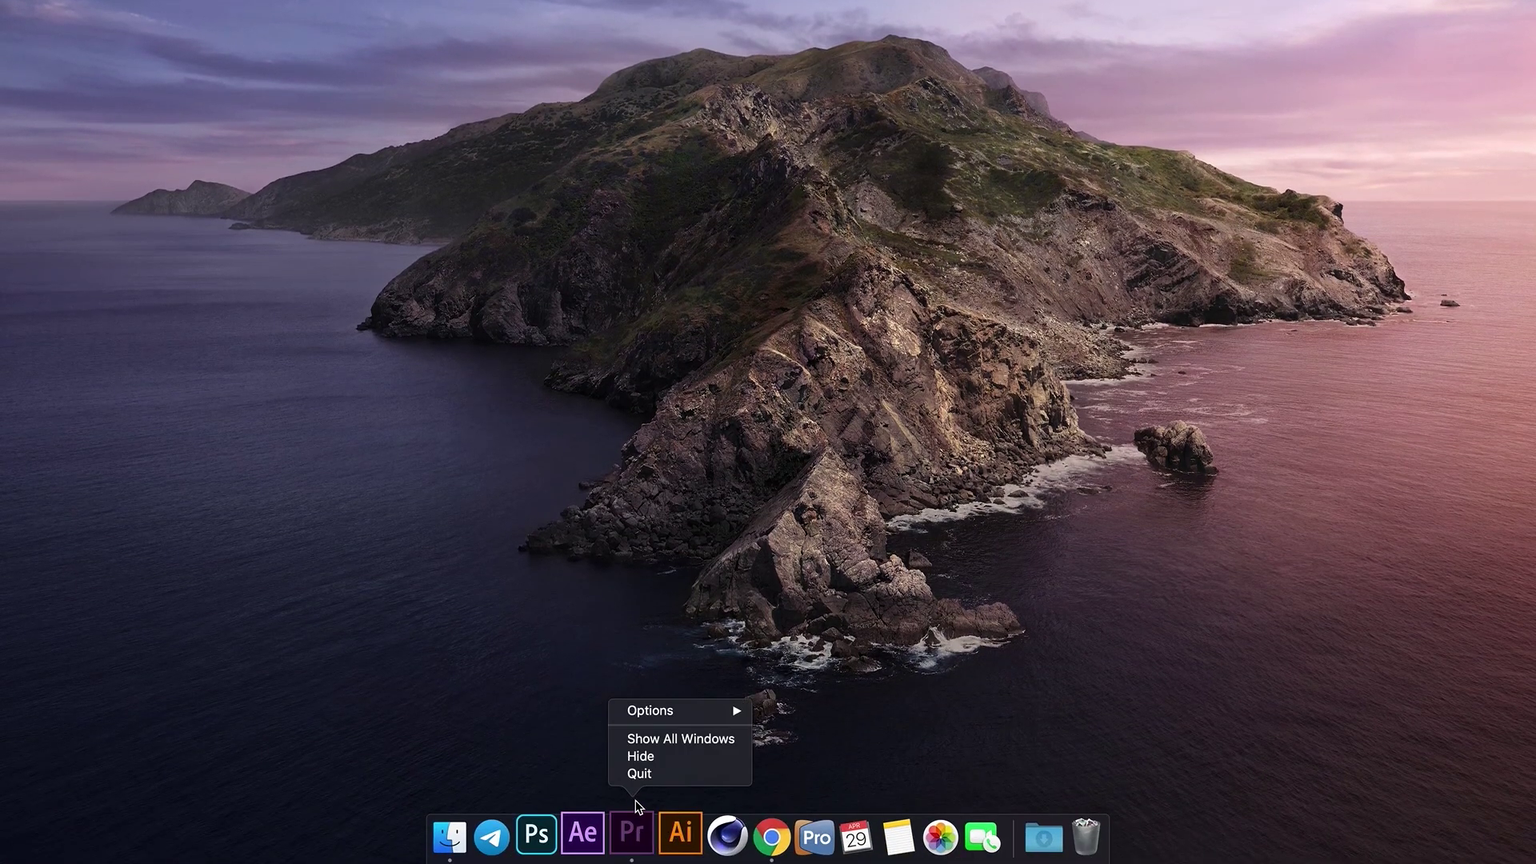
left_click(641, 774)
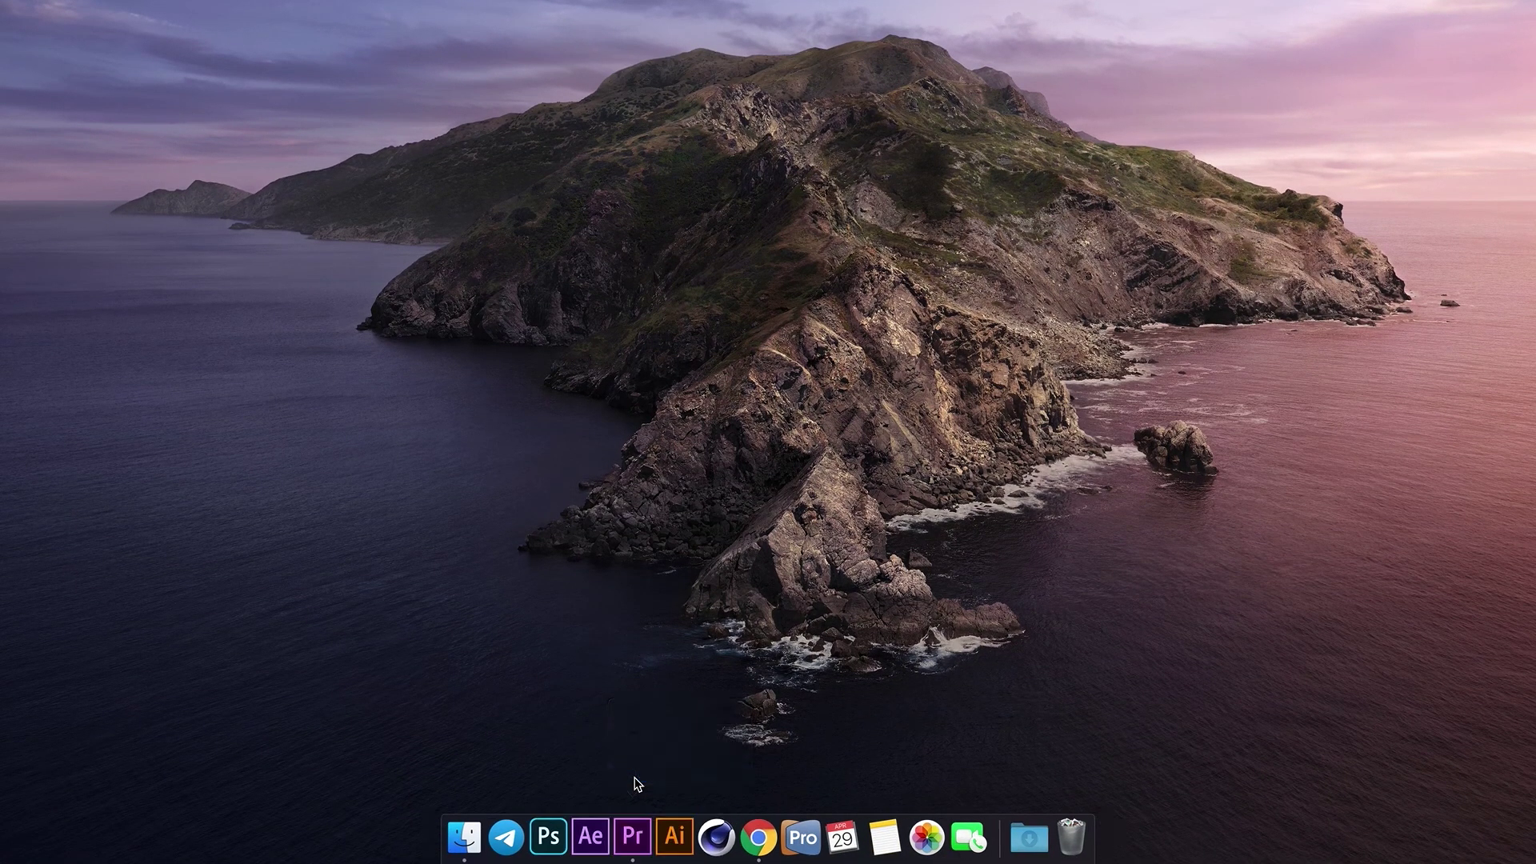
right_click(760, 836)
left_click(768, 787)
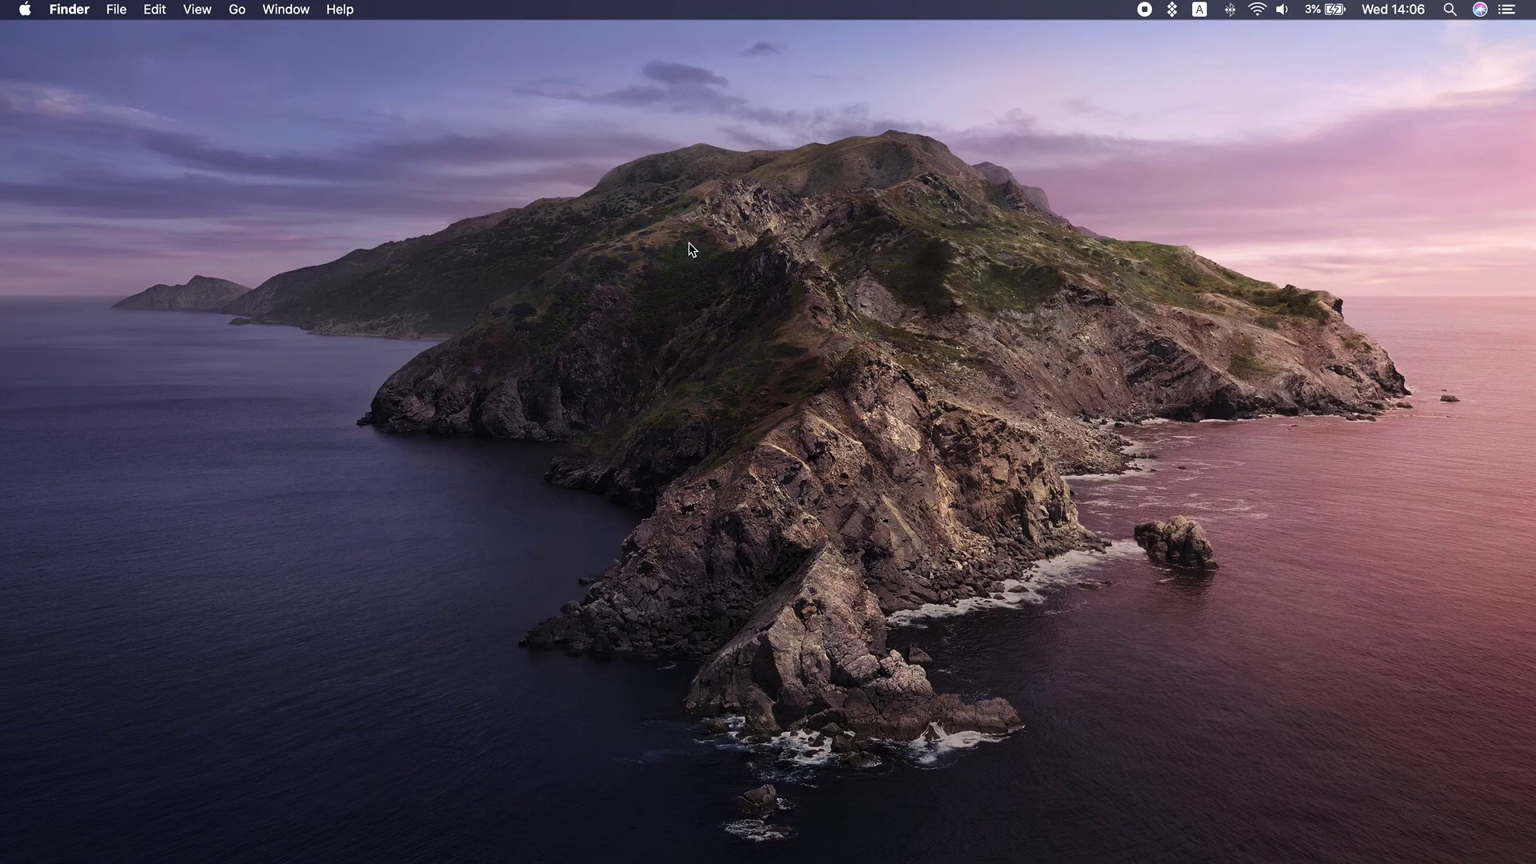
Put the Mac to sleep from the Apple menu
left_click(25, 10)
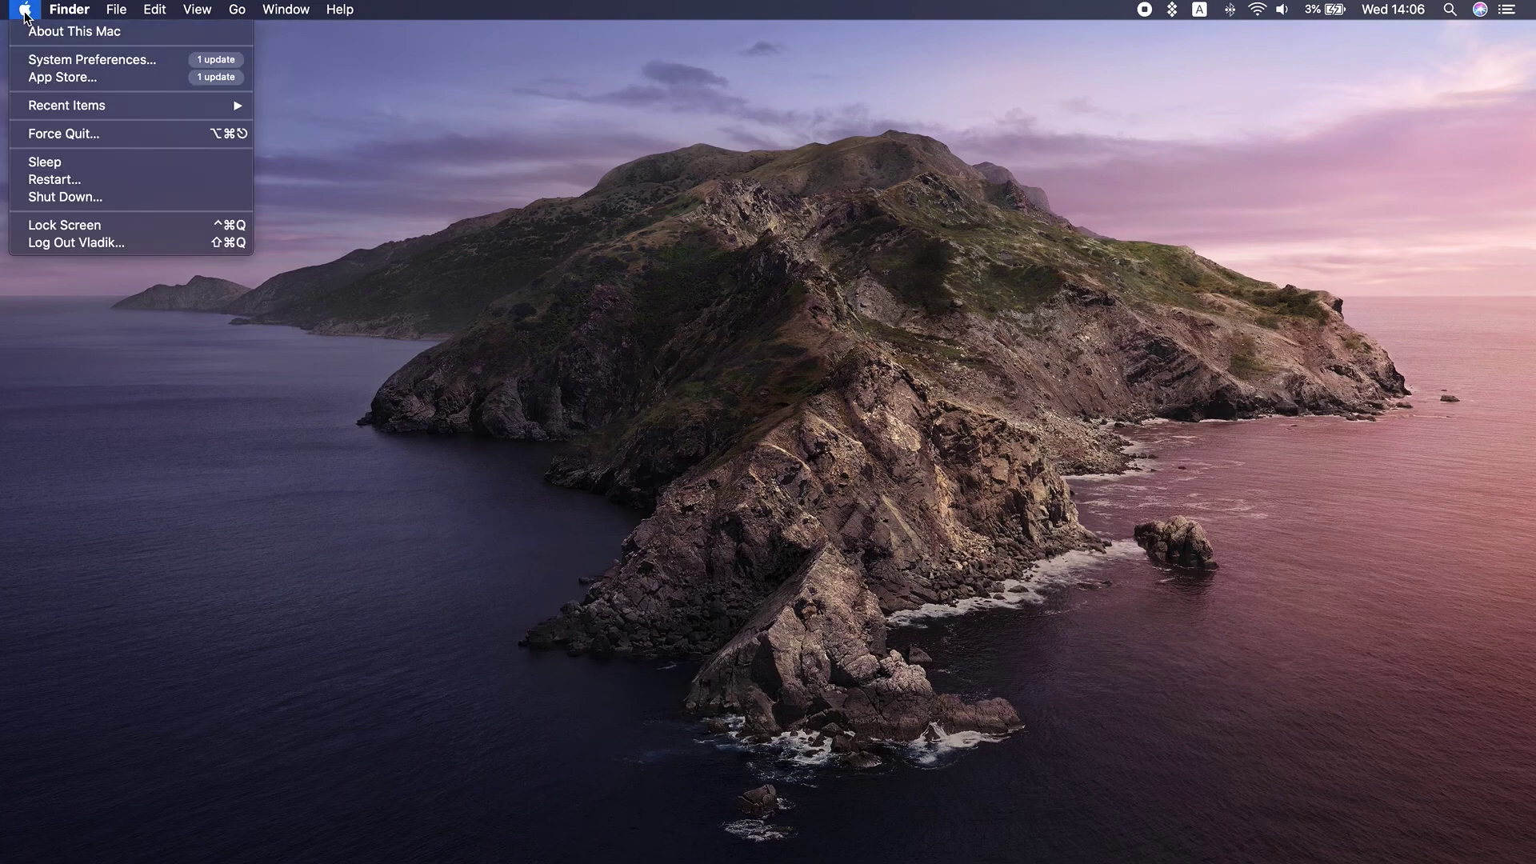
left_click(44, 161)
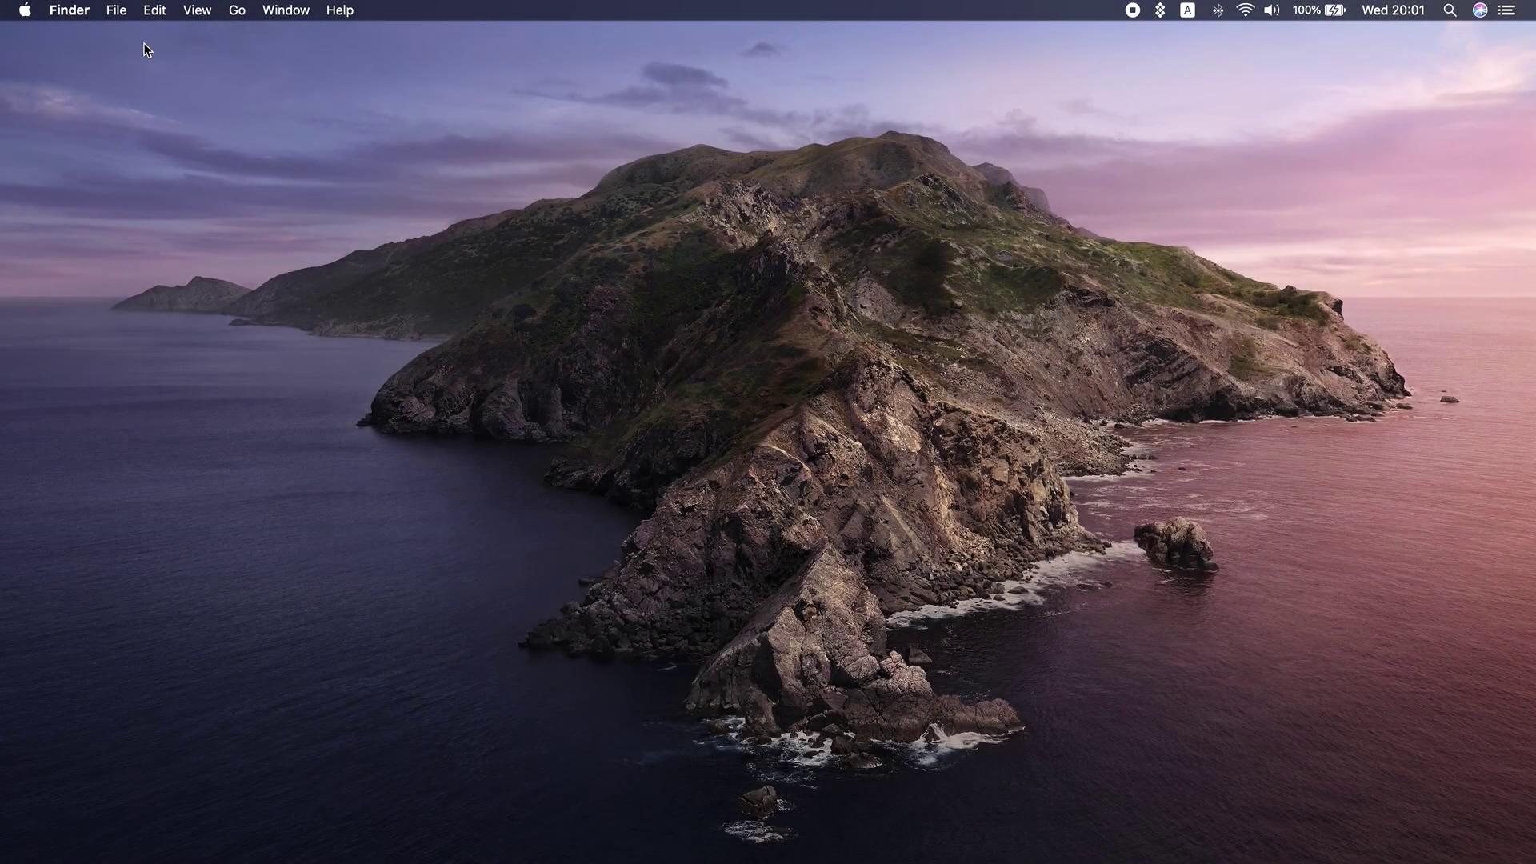
In Software Update, install macOS Catalina 10.15.4 and agree to restart the Mac
left_click(25, 10)
left_click(92, 60)
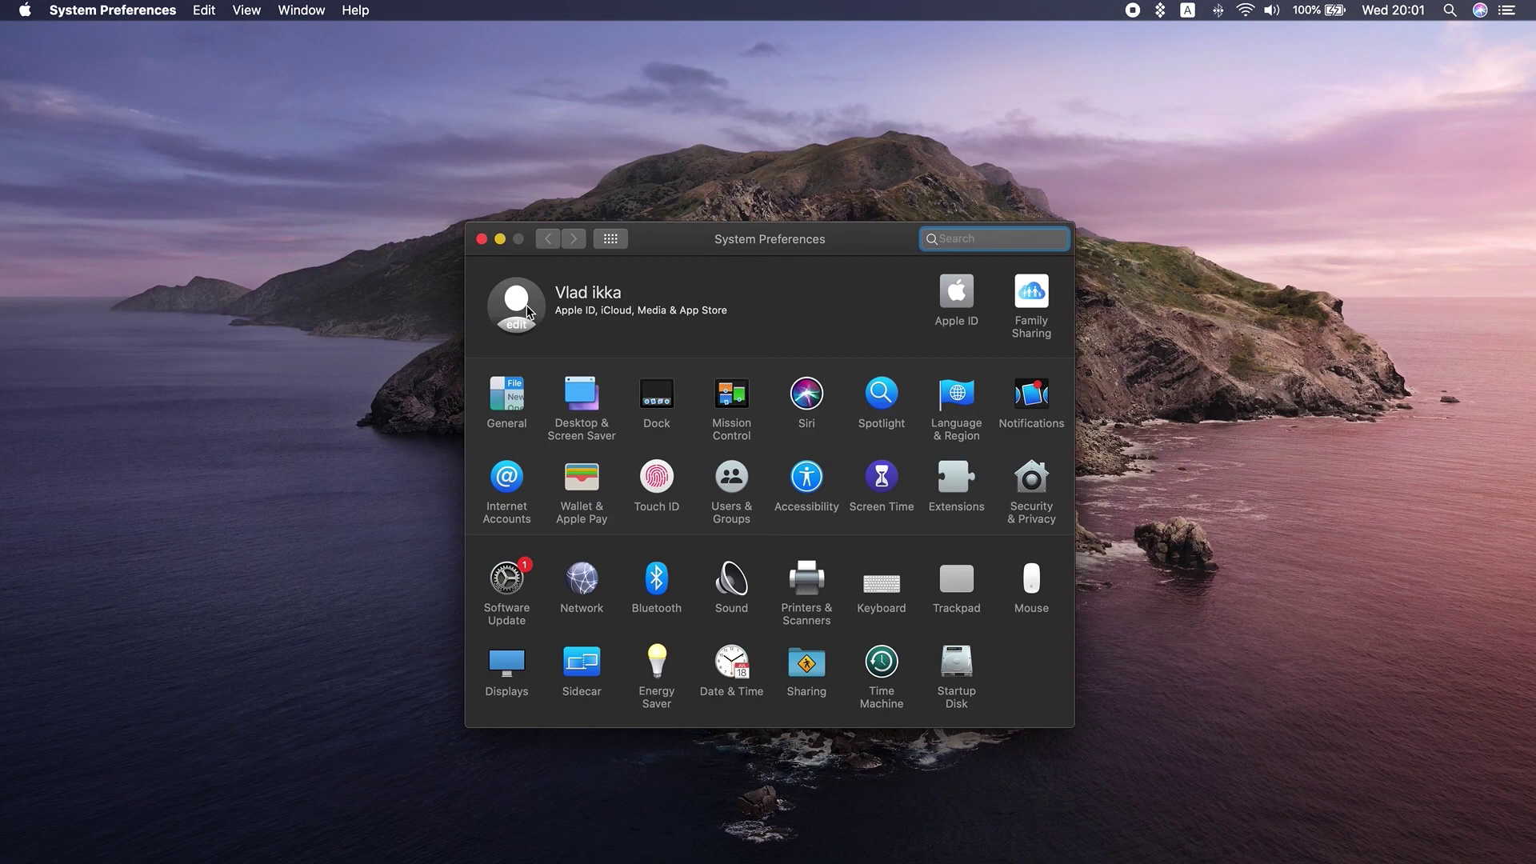
left_click(506, 580)
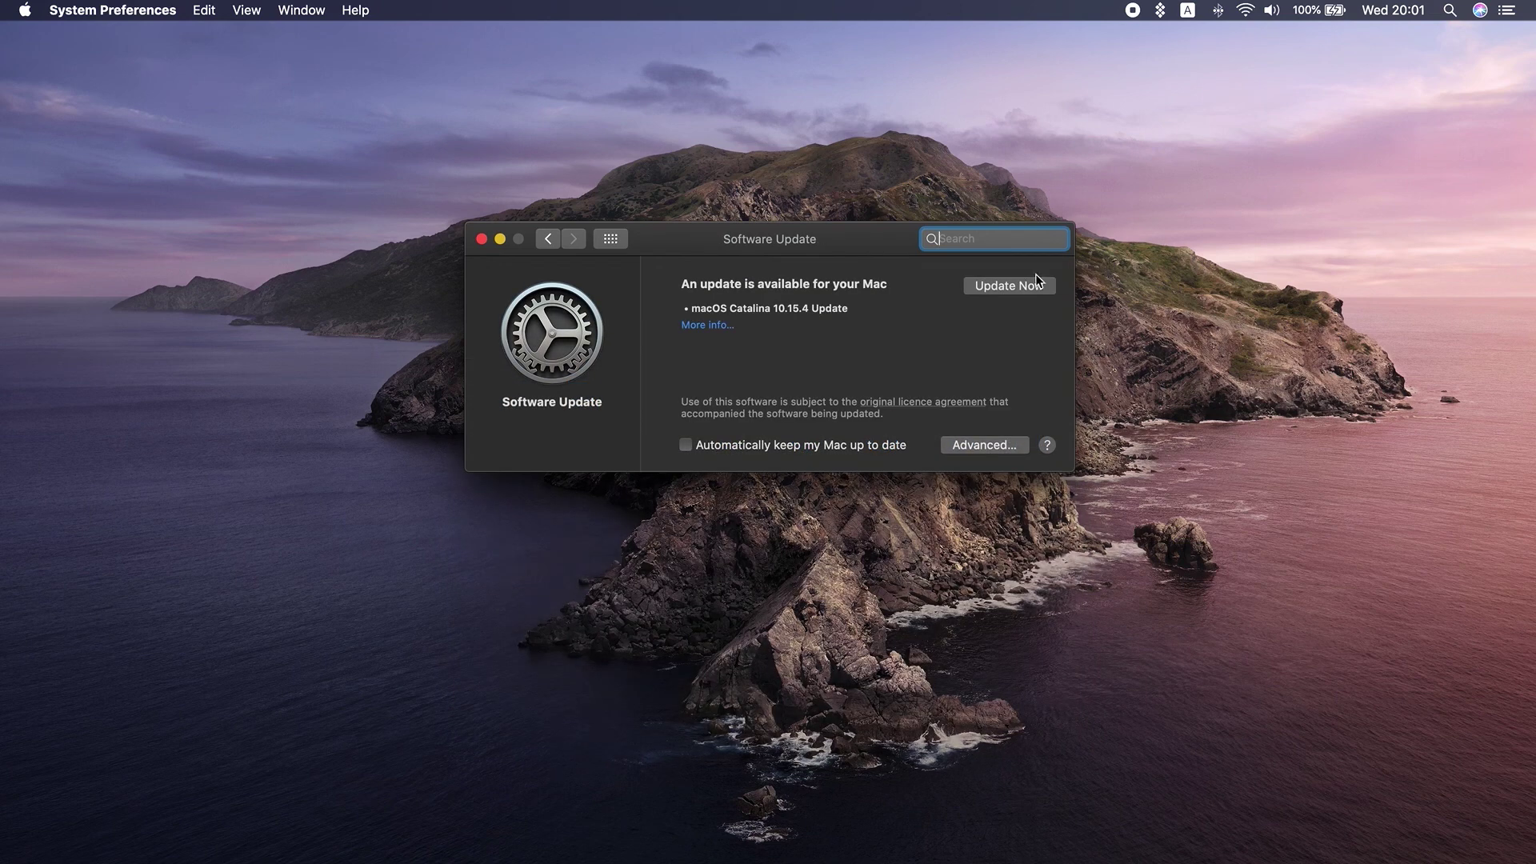
left_click(1005, 285)
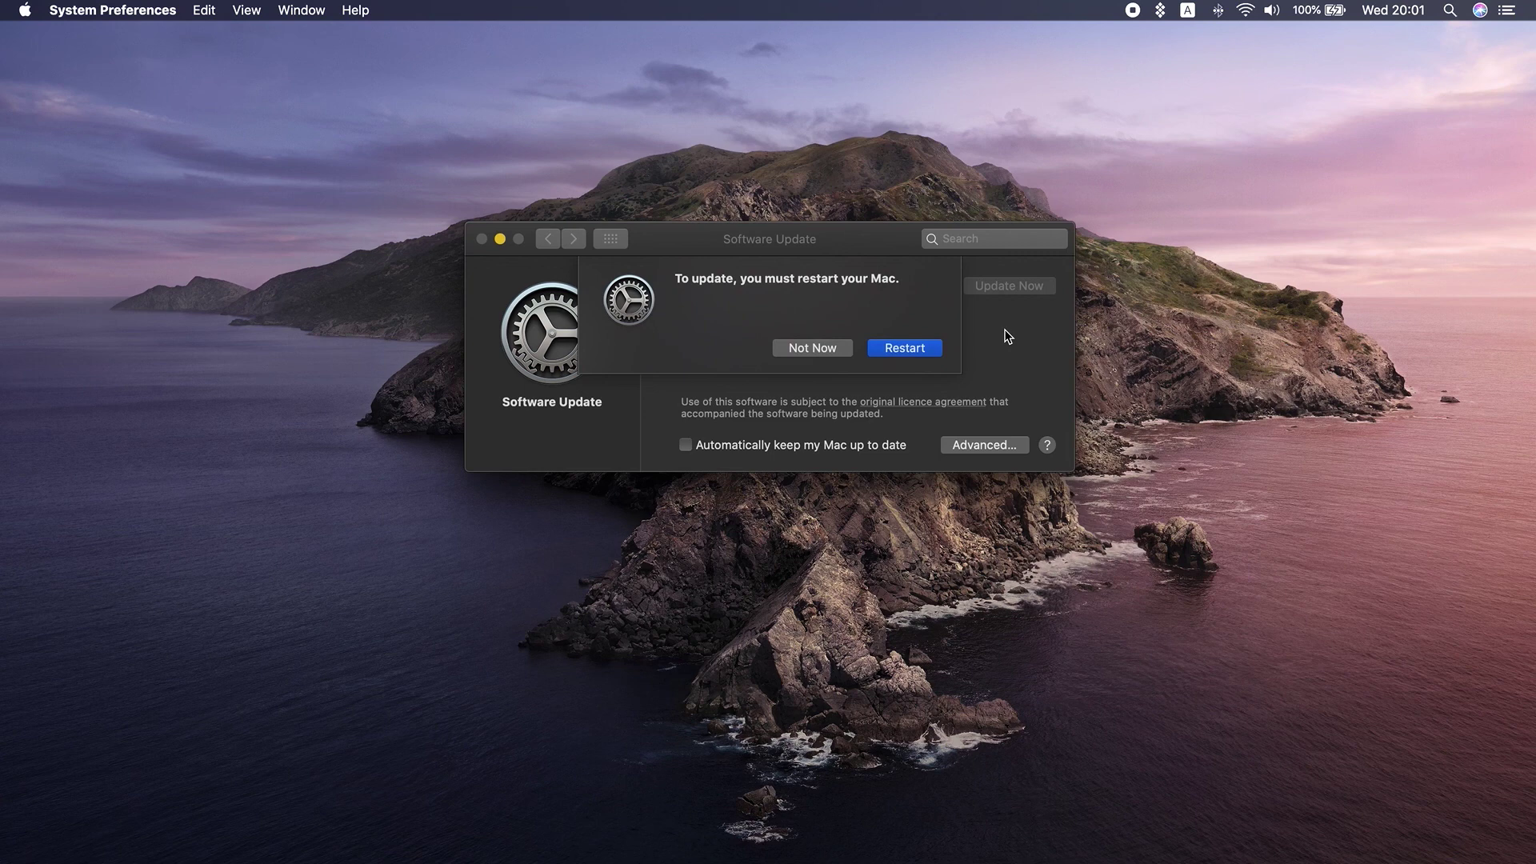
left_click(903, 348)
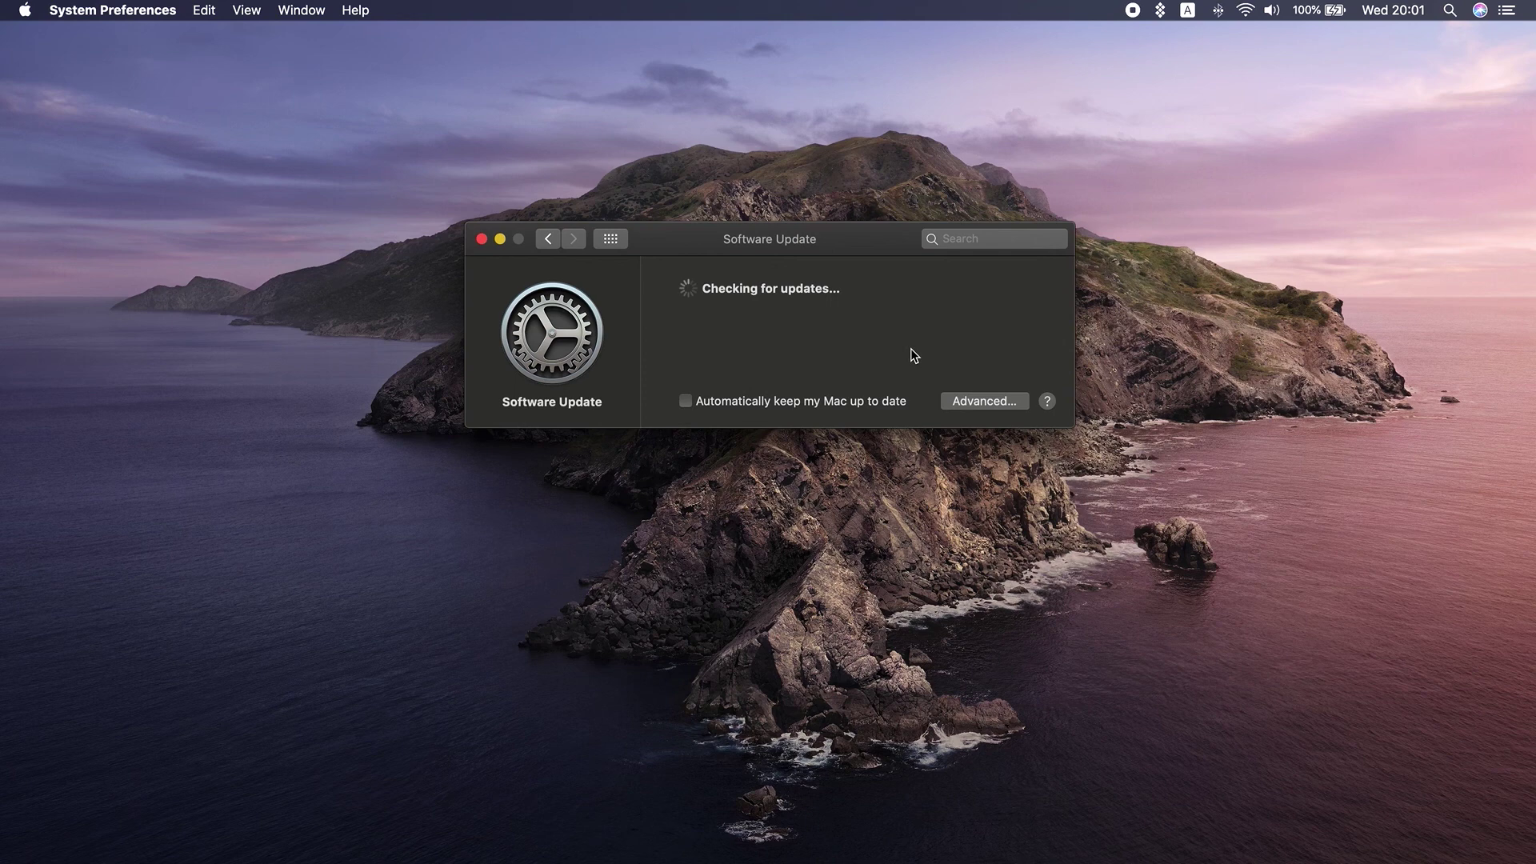